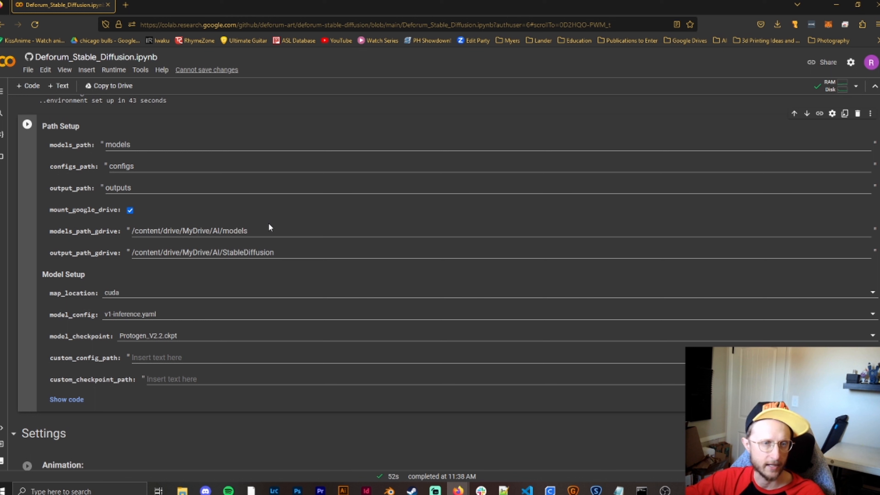
- Append /modelname.ckpt to the Google Drive models path as an example file location
text(/)
text(modeal)
key(BackSpace)
key(BackSpace)
text(lname.ckpt)
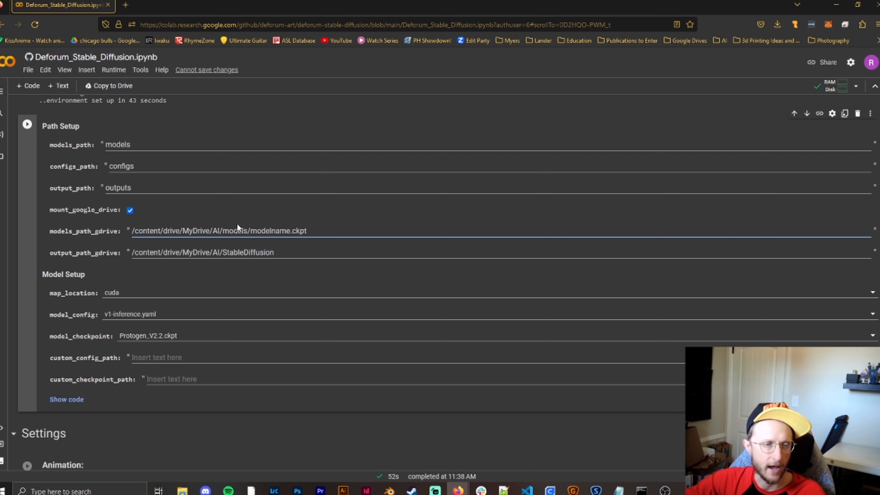
- Restore the Google Drive models path to /content/drive/MyDrive/AI/models
key(BackSpace)
key(BackSpace)
key(BackSpace)
key(BackSpace)
key(BackSpace)
key(BackSpace)
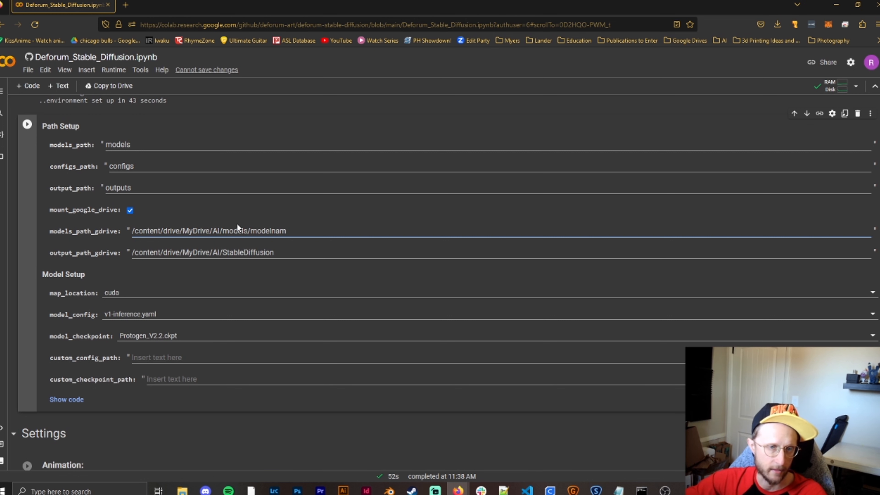
double_click(279, 231)
key(BackSpace)
key(BackSpace)
key(BackSpace)
key(BackSpace)
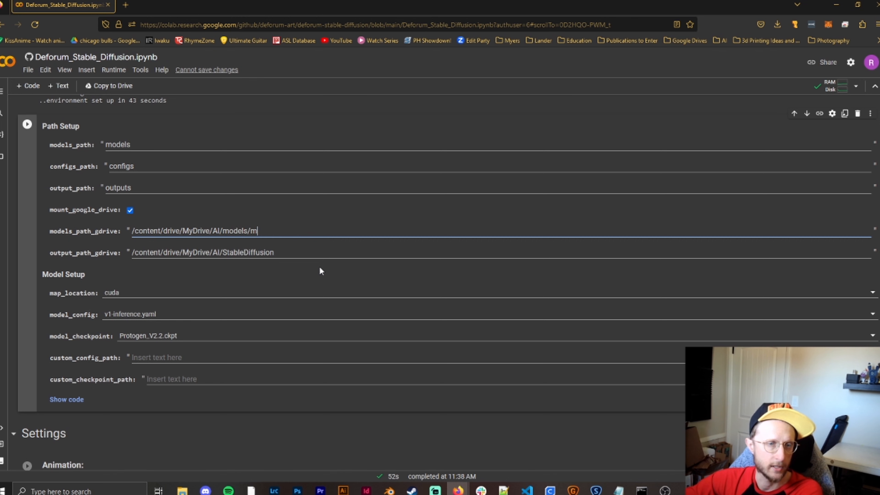
text(ls)
- Run the Path Setup and Model Setup cell and grant the notebook access to the Google Drive account
scroll(56, 179, up, 2)
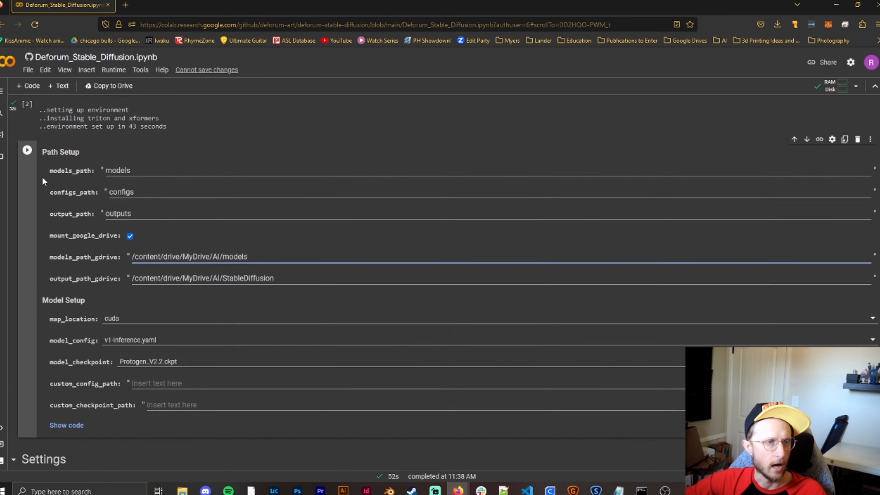
click(27, 175)
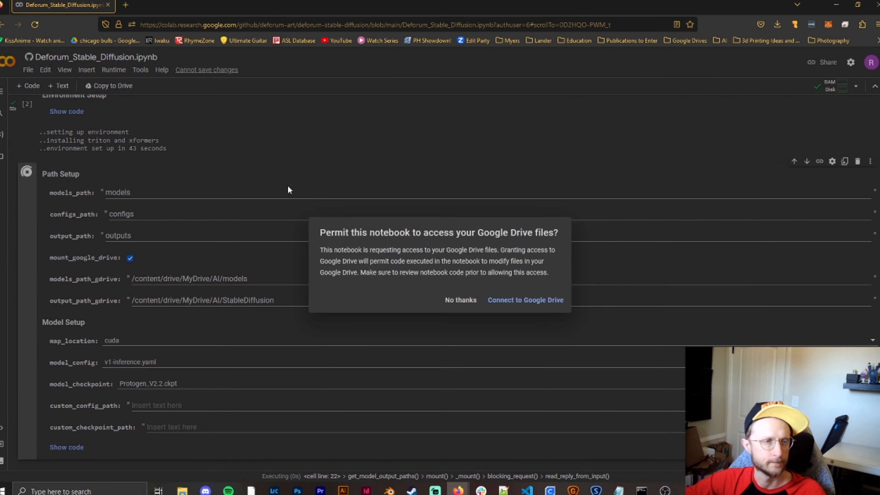
click(535, 302)
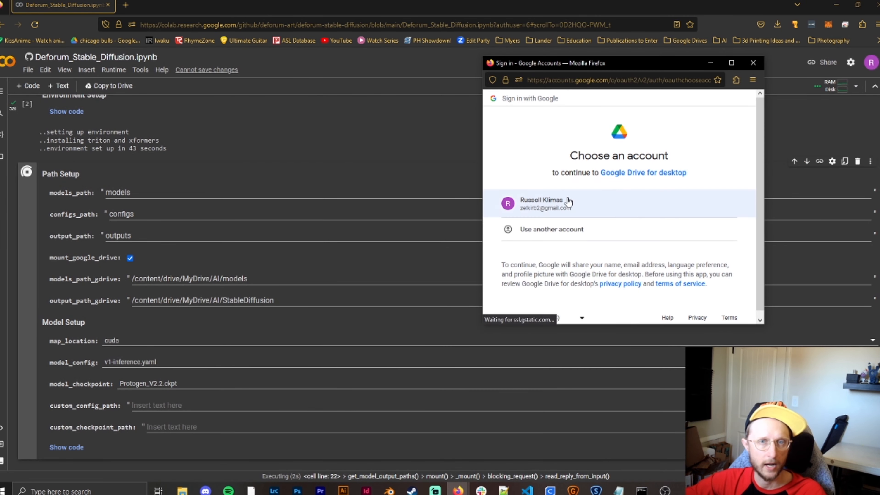
click(566, 198)
scroll(672, 239, down, 5)
click(698, 267)
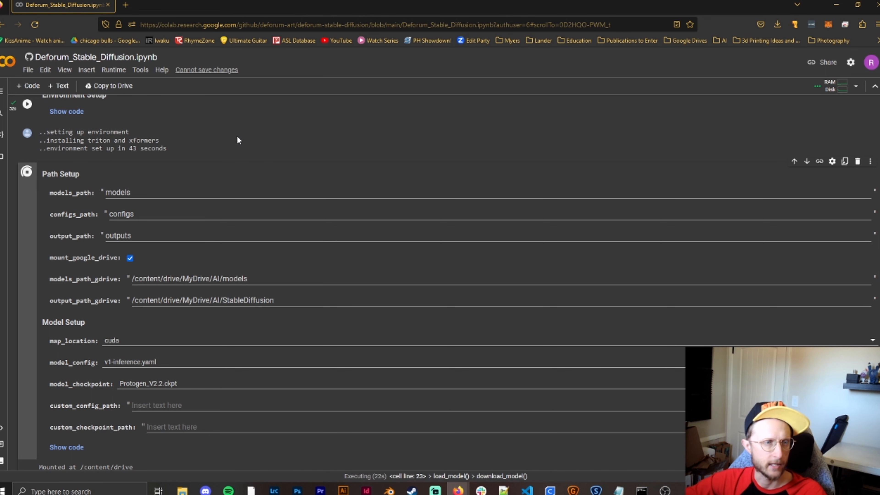
- In the Animation settings, try the None animation mode and switch it to 2D
scroll(208, 173, down, 3)
scroll(197, 185, down, 2)
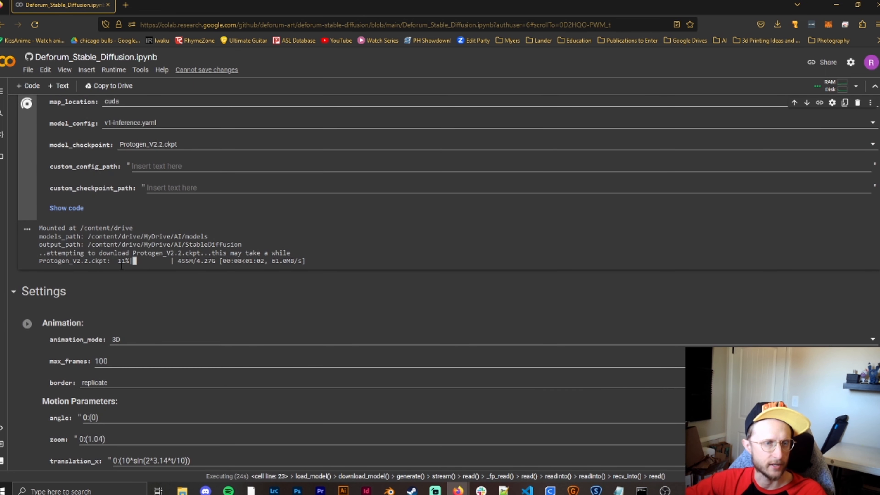
scroll(197, 269, down, 3)
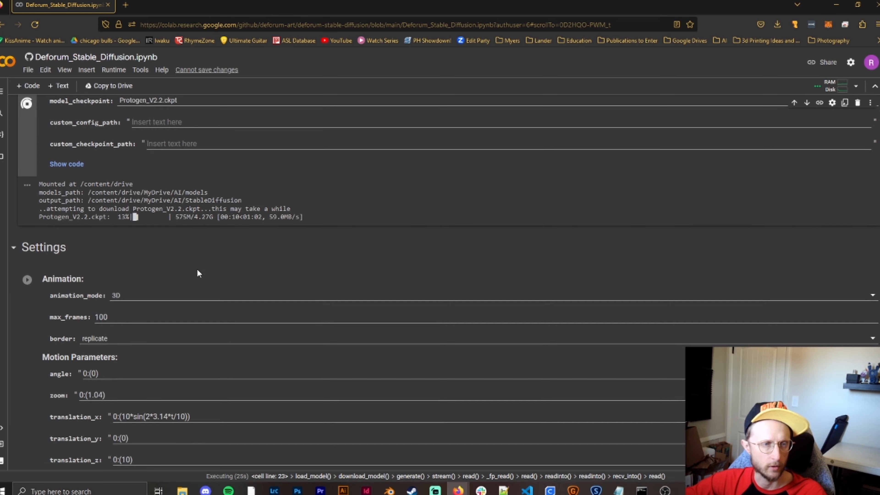
scroll(118, 217, down, 1)
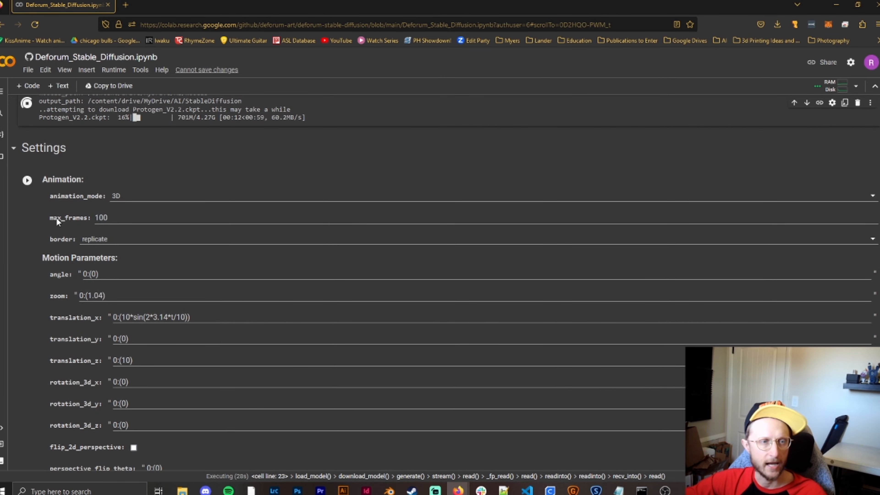
click(141, 199)
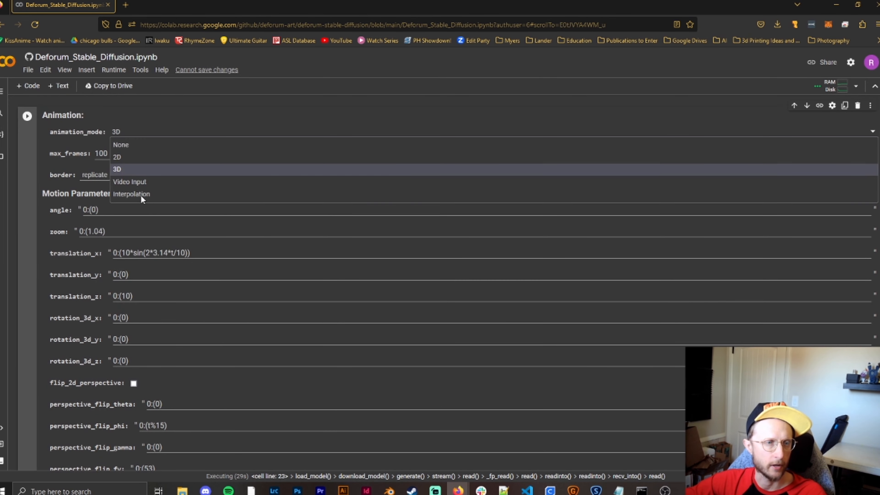
click(150, 146)
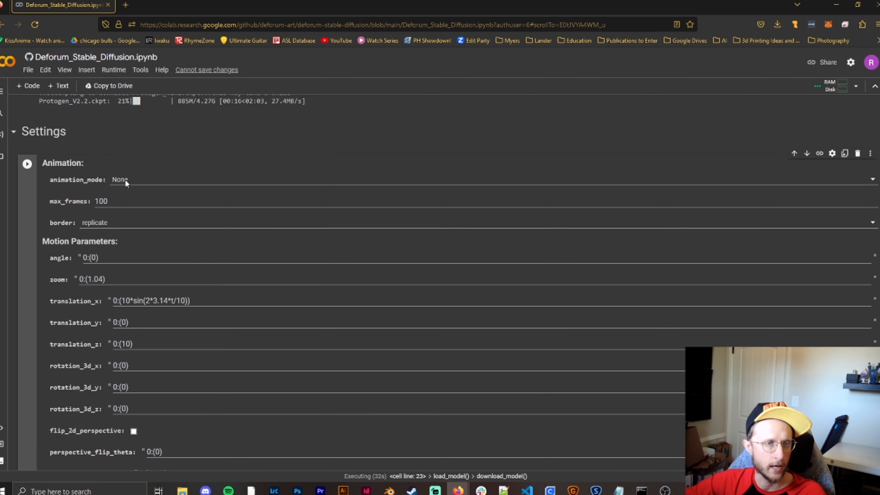
click(158, 181)
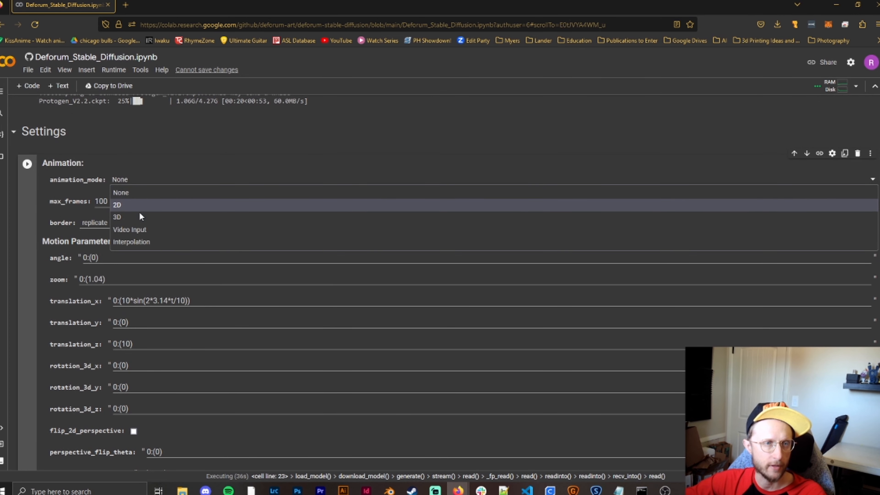
click(129, 209)
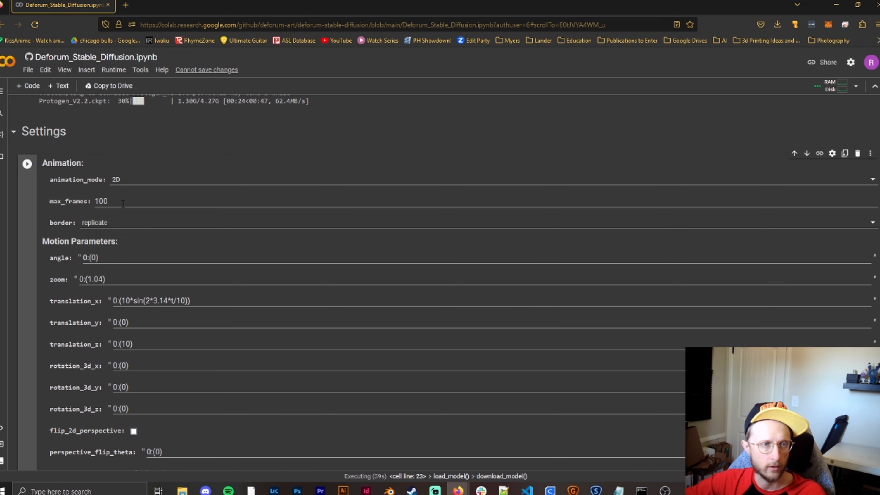
- Try 1000 for max_frames, return it to 100, and look over the motion parameters
text(0)
key(BackSpace)
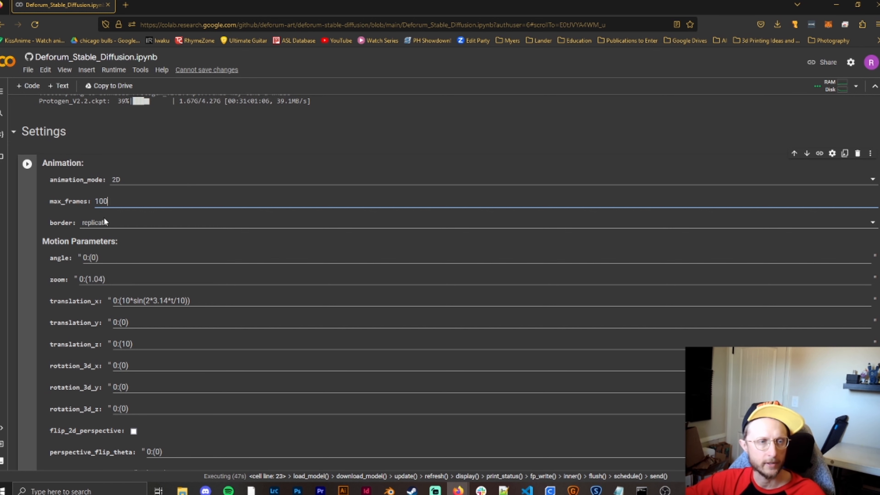
scroll(193, 192, down, 1)
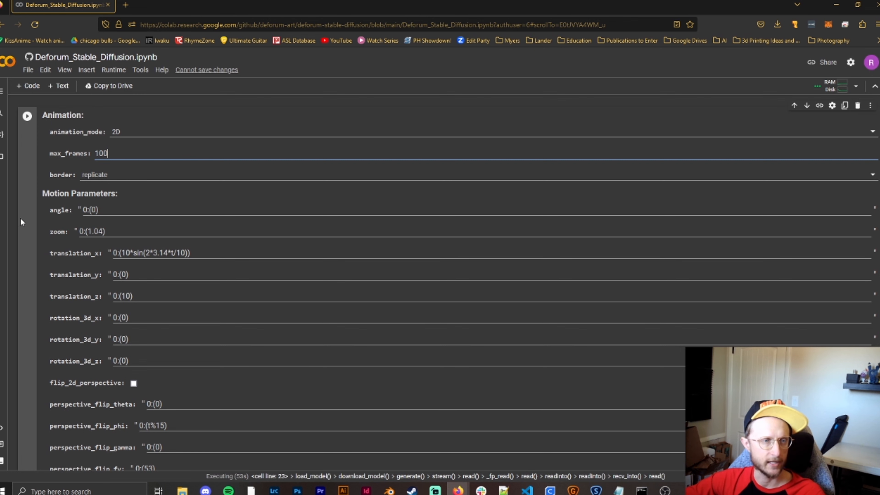
scroll(46, 362, down, 3)
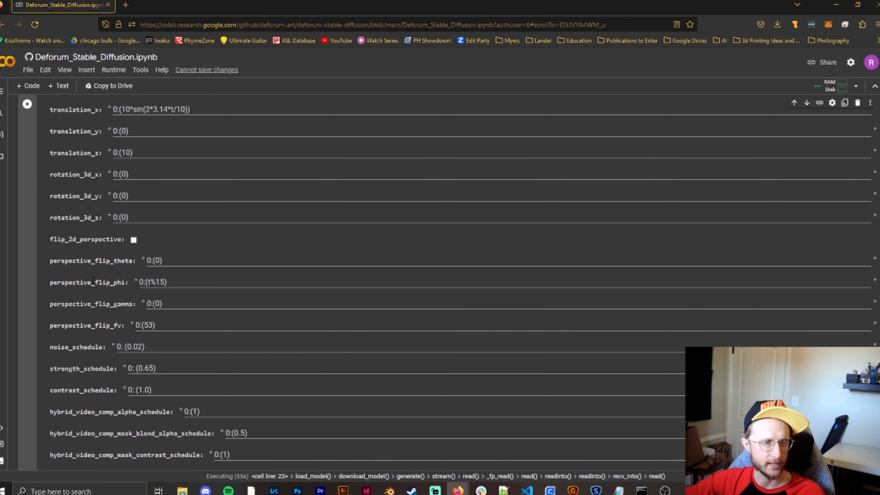
scroll(45, 363, up, 3)
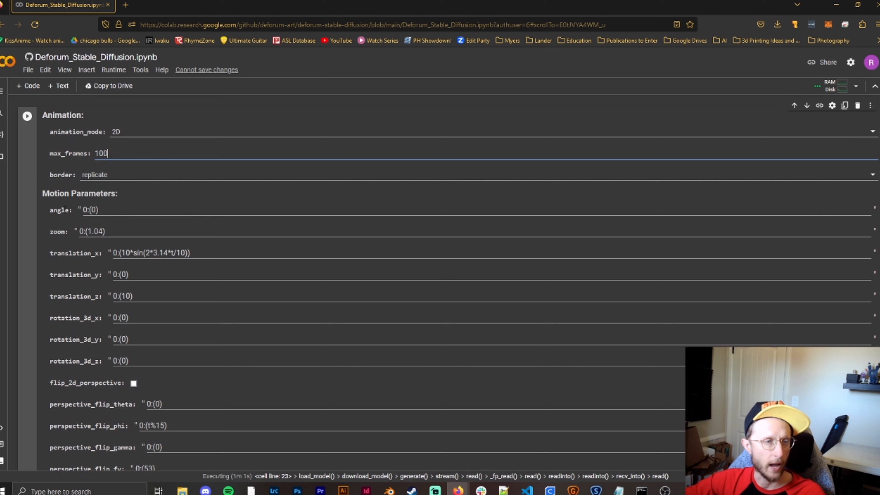
- Try 0:(1) as the angle motion parameter and return it to 0:(0)
click(97, 210)
key(BackSpace)
text(1)
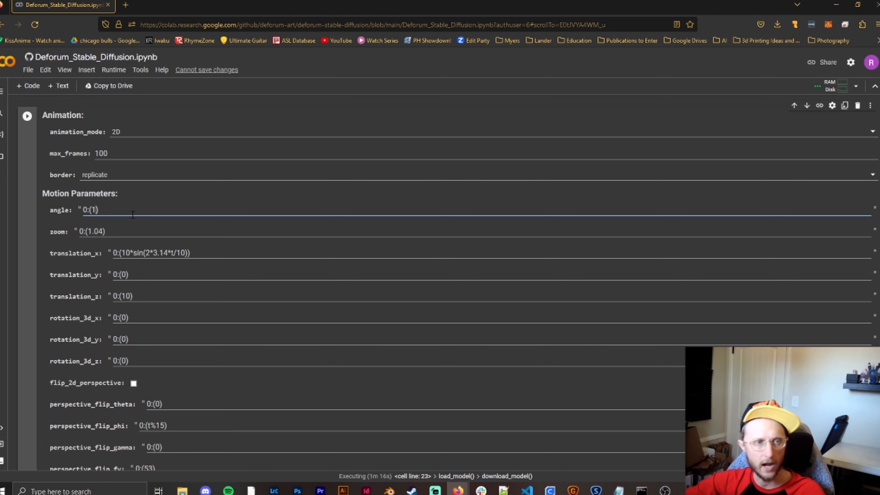
key(BackSpace)
text(0)
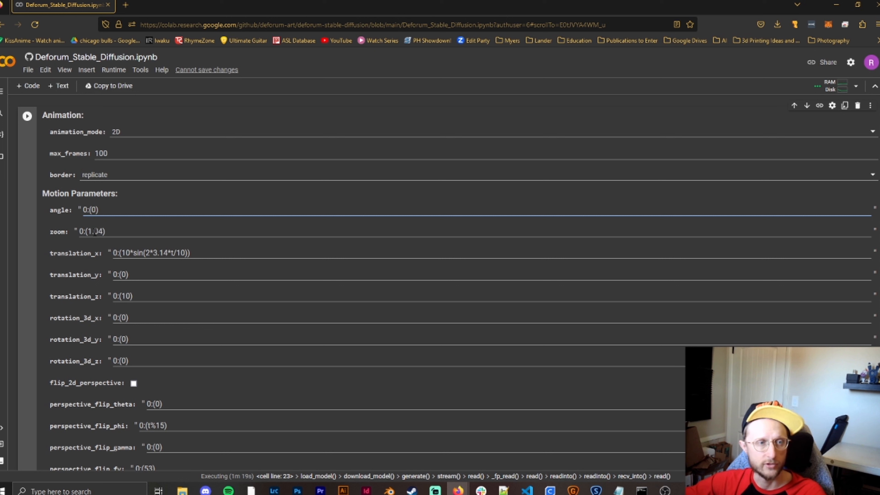
- Set the zoom motion parameter to 0:(1)
click(102, 229)
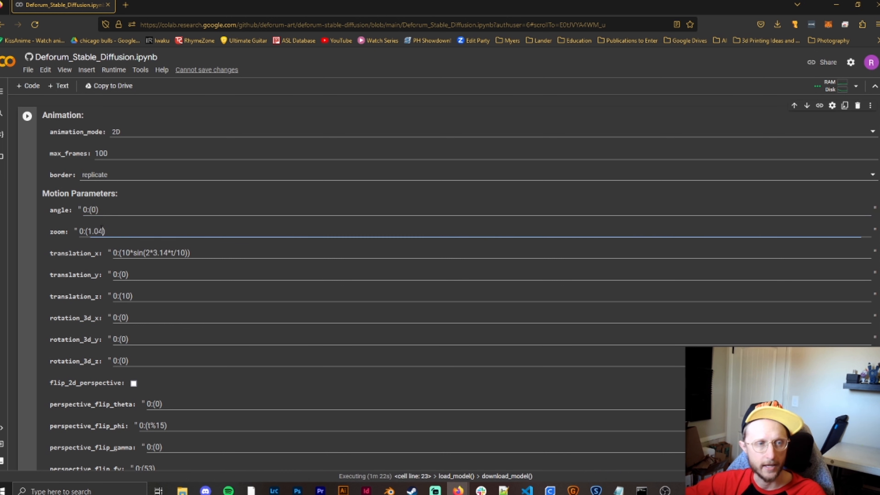
key(BackSpace)
key(BackSpace)
key(BackSpace)
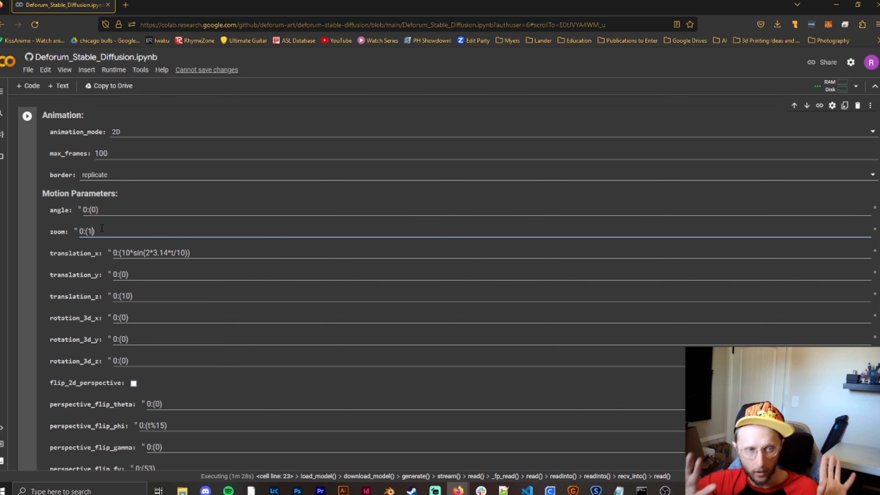
- Try 3 and -3 as zoom values and return the zoom to 0:(1)
key(BackSpace)
text(3)
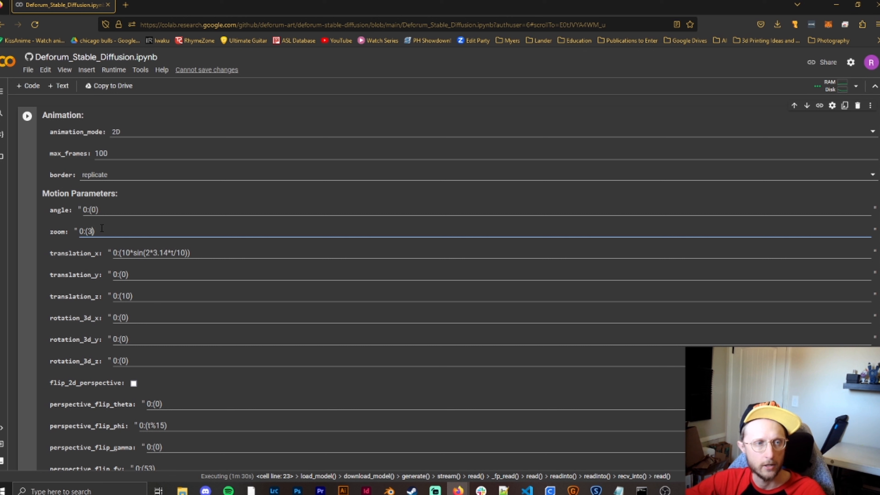
key(BackSpace)
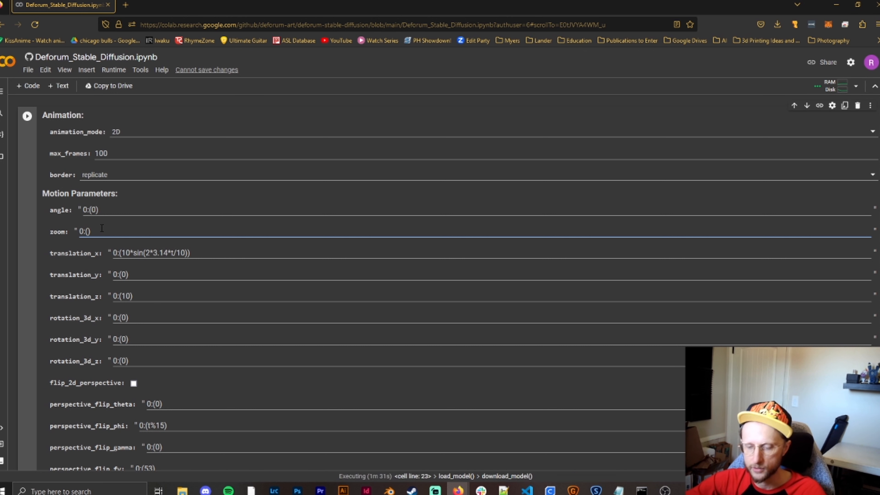
text(-3)
key(BackSpace)
key(BackSpace)
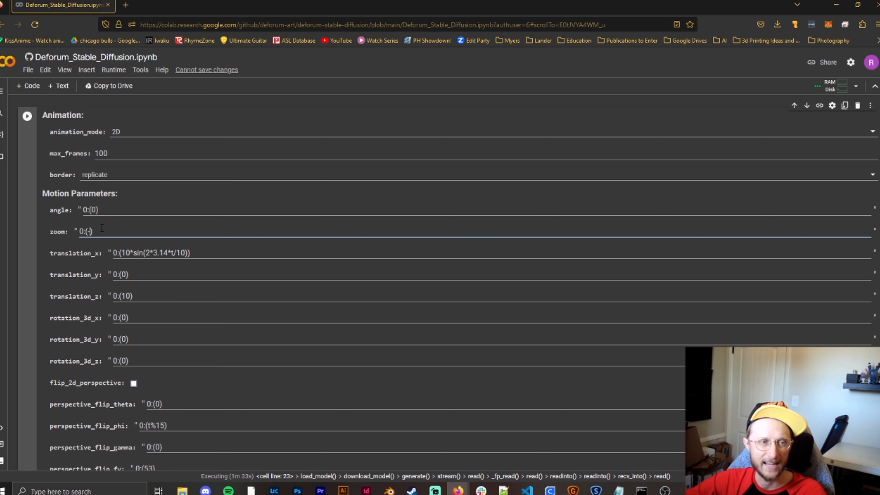
text(1)
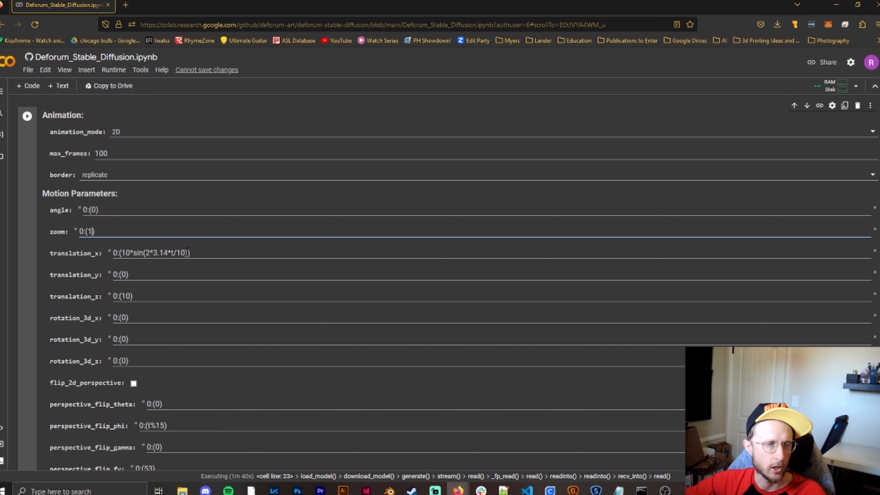
- Replace the sine formula in translation_x so that it reads 0:(3)
drag(202, 253, 113, 254)
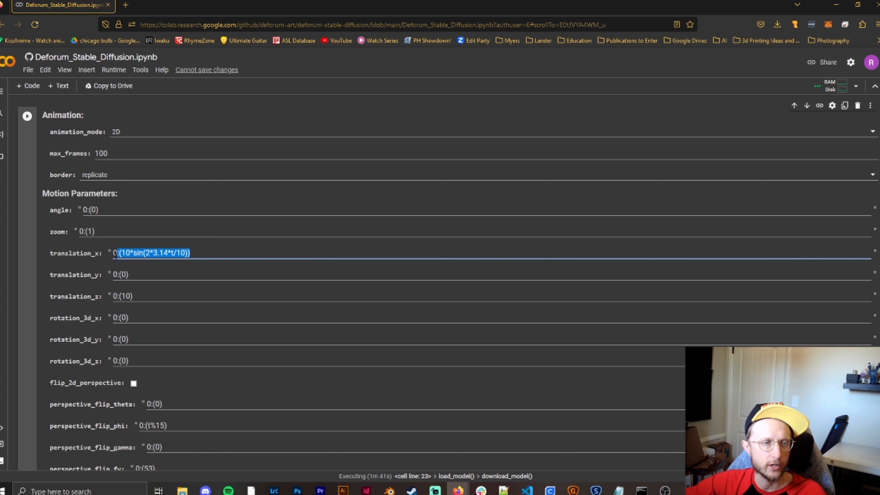
click(143, 254)
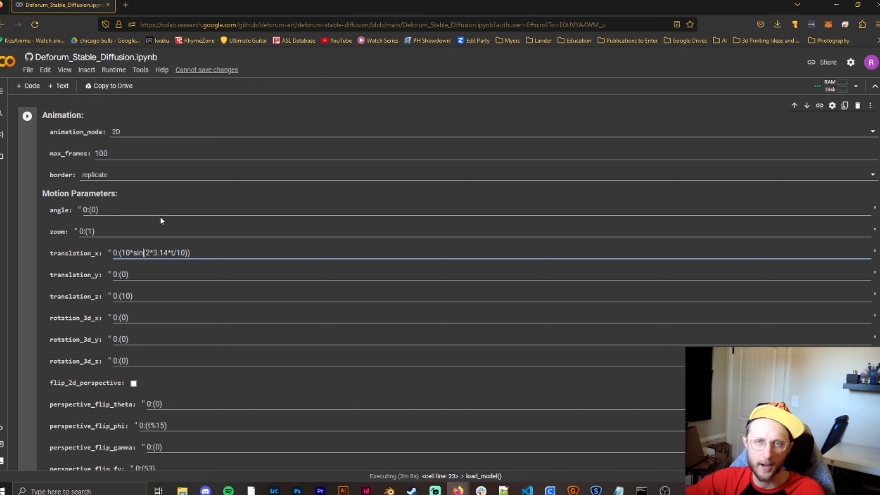
drag(191, 253, 123, 253)
text((3))
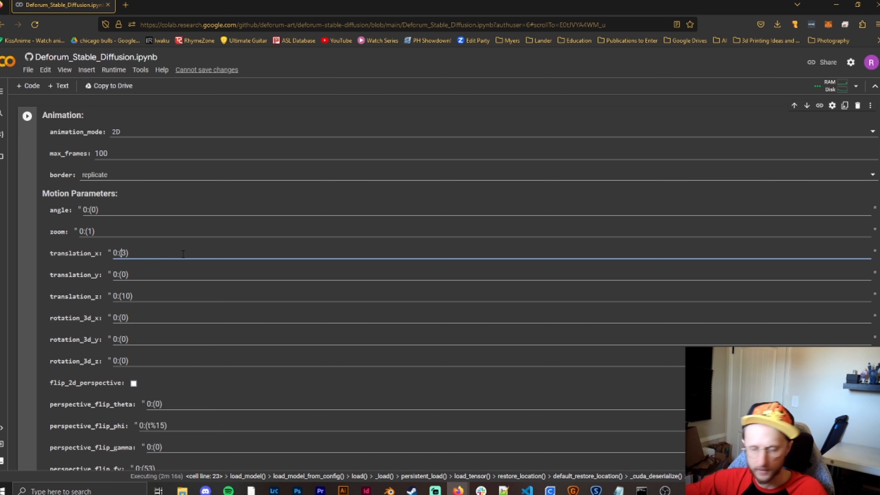
- Try -3 for translation_x and set it to 0:(0)
key(Left)
key(Left)
text(-)
key(BackSpace)
key(Delete)
text(0)
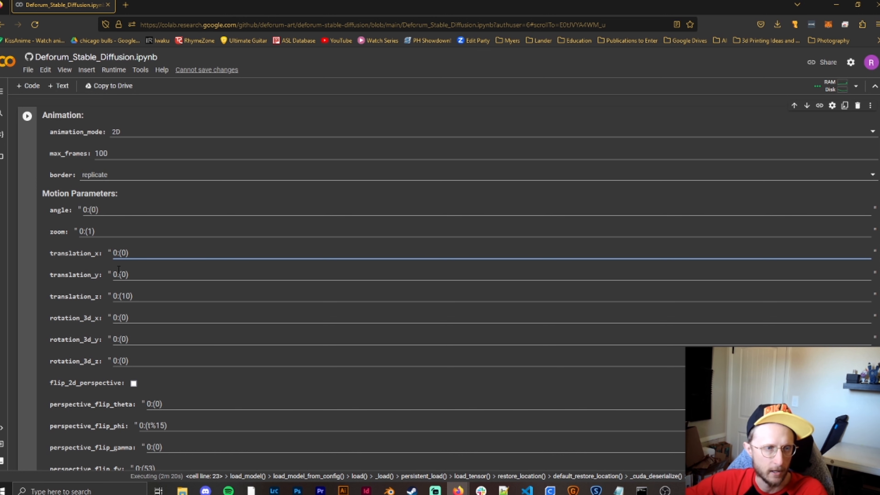
- Try 4 and -4 for translation_y and return it to 0:(0)
click(160, 282)
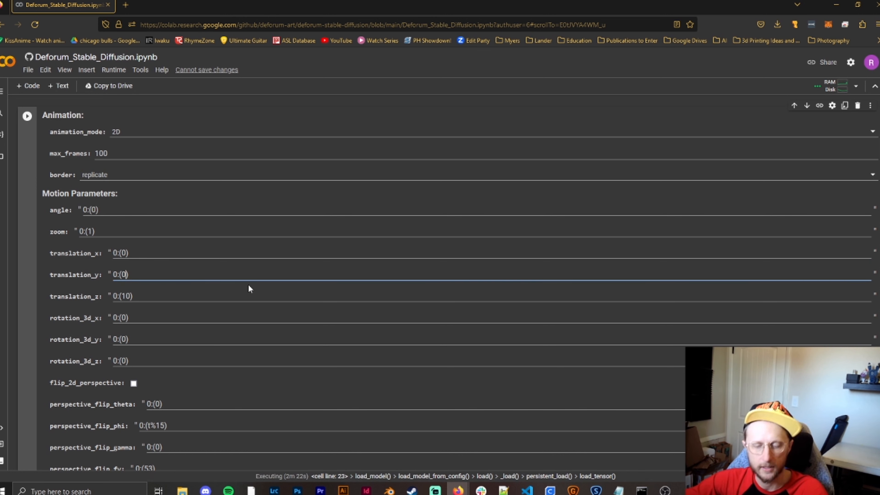
text(4)
key(BackSpace)
text(-4)
key(BackSpace)
key(BackSpace)
text(0)
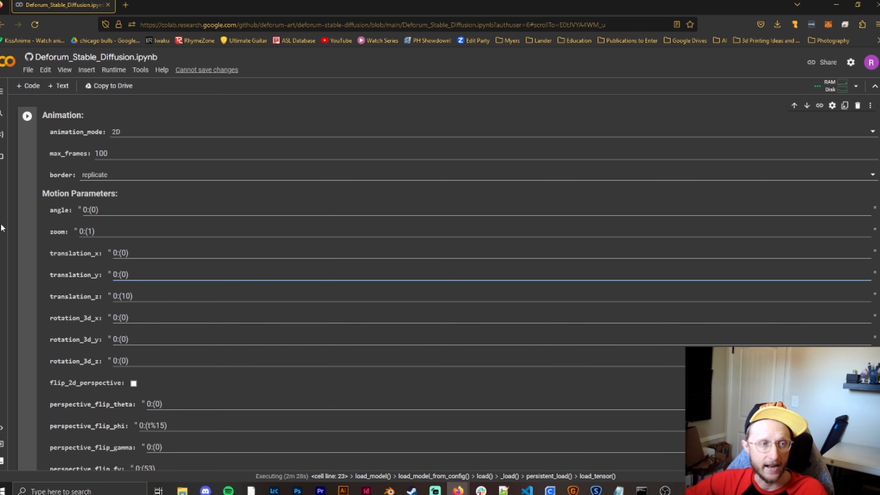
- Switch animation_mode to 3D
click(156, 134)
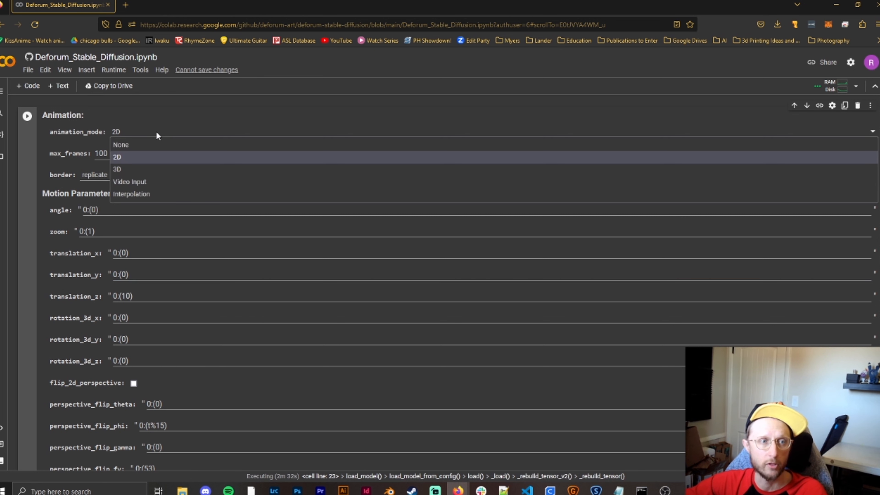
click(131, 167)
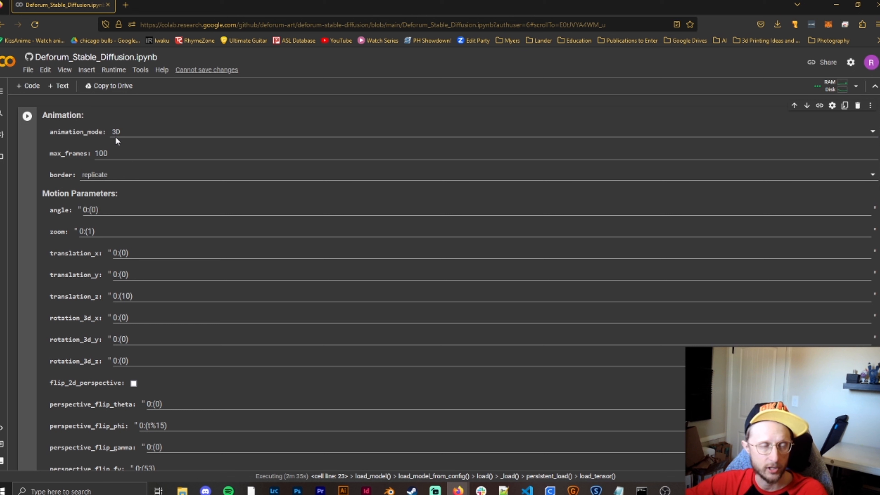
- Try -10 for translation_z and set it to 0:(0)
click(120, 292)
text(1)
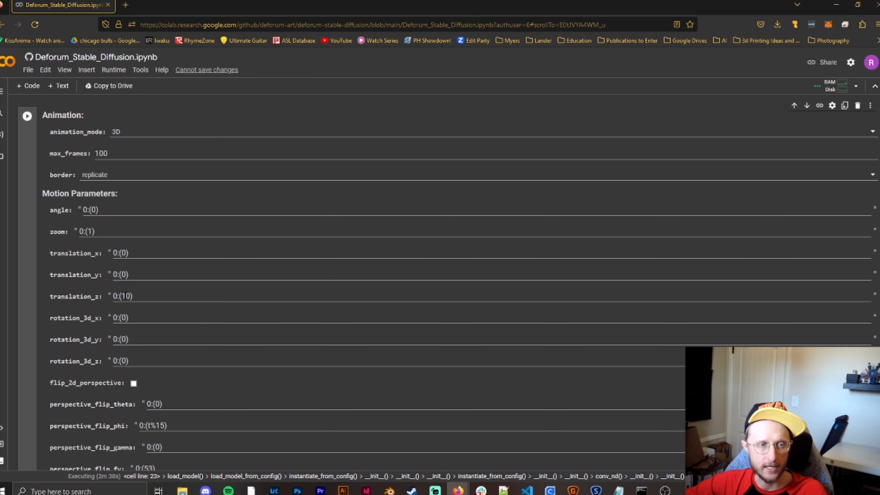
click(126, 296)
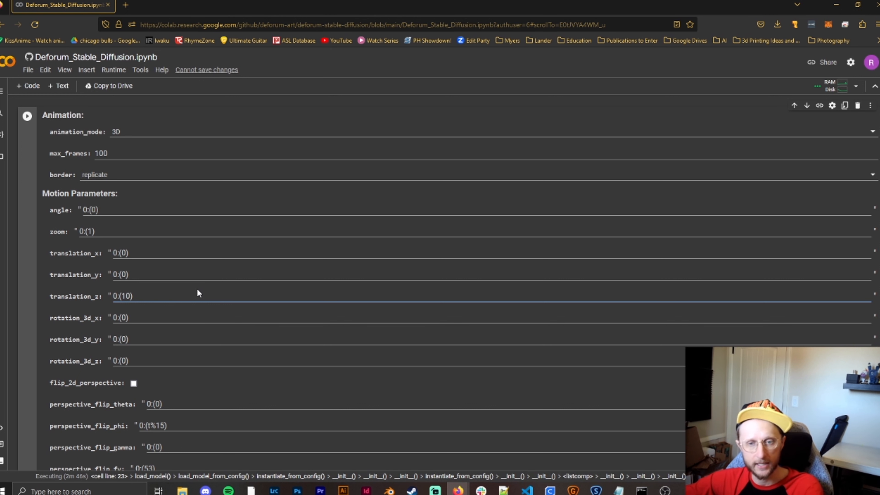
key(Left)
text(-)
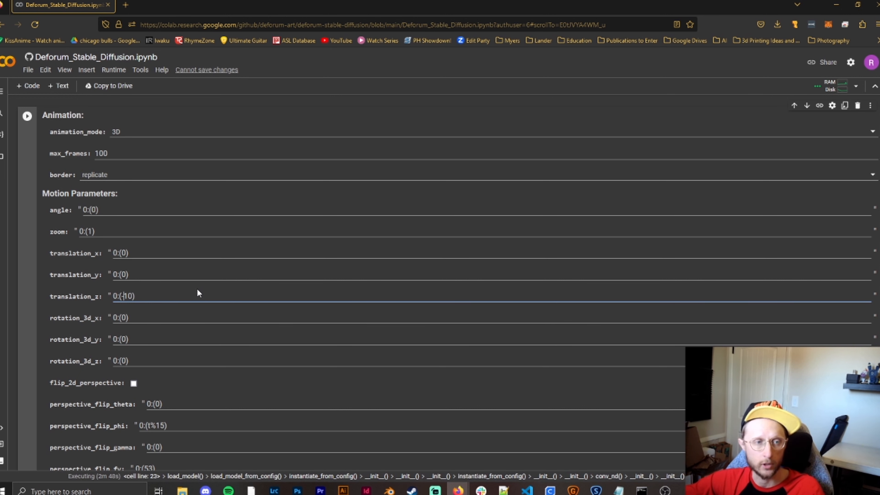
key(BackSpace)
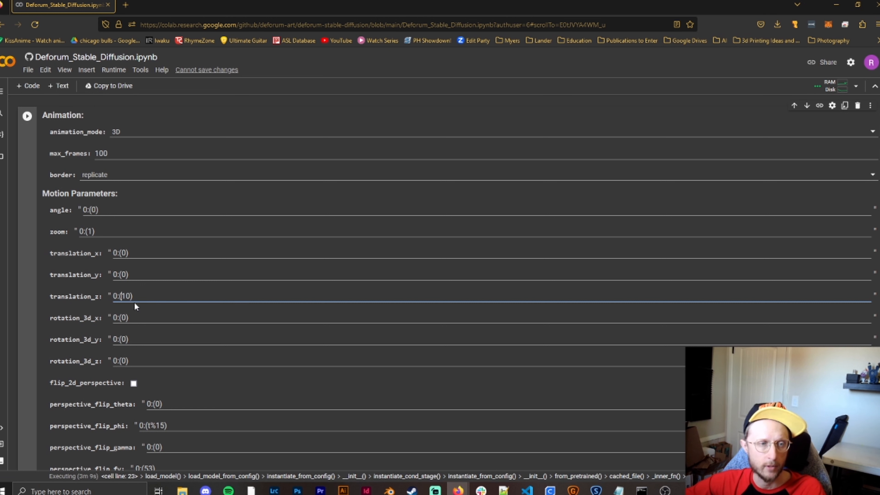
click(126, 296)
key(BackSpace)
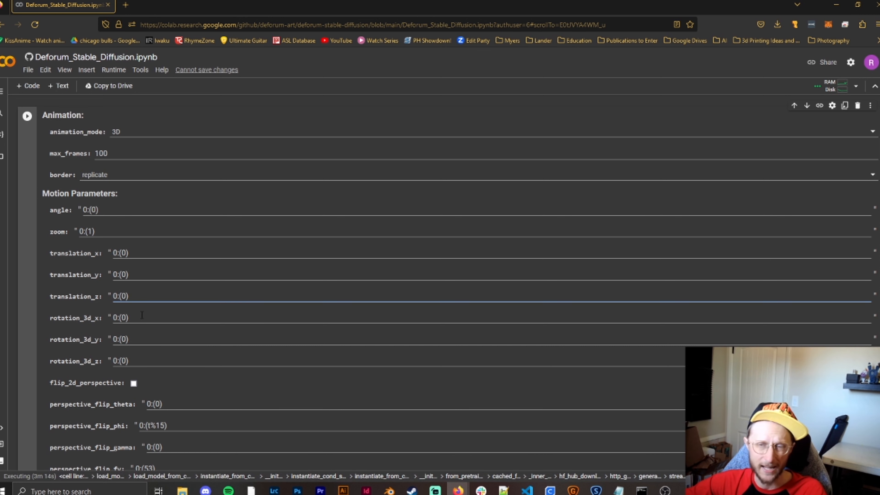
- Try 4 and -4 for rotation_3d_x and return it to 0:(0)
click(127, 317)
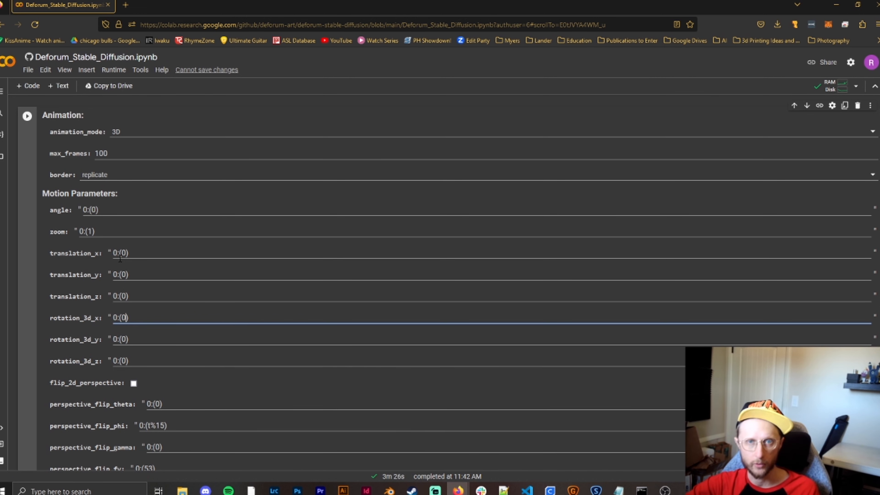
key(BackSpace)
text(4)
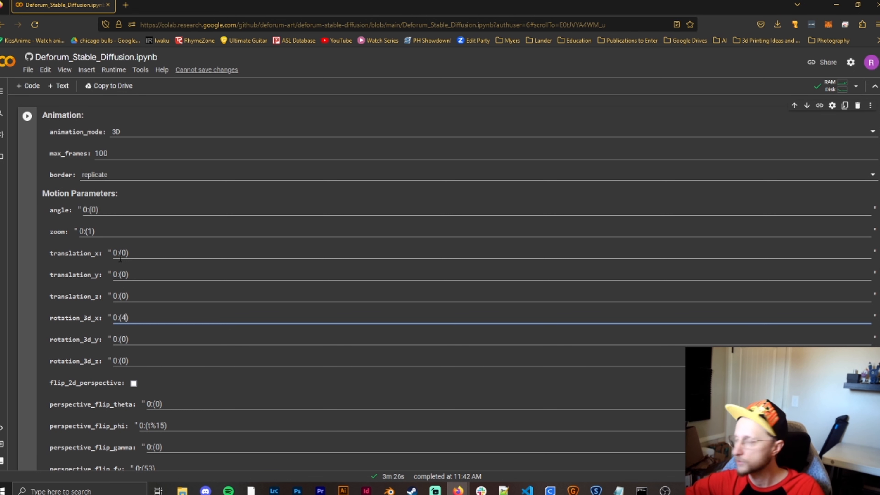
text(-)
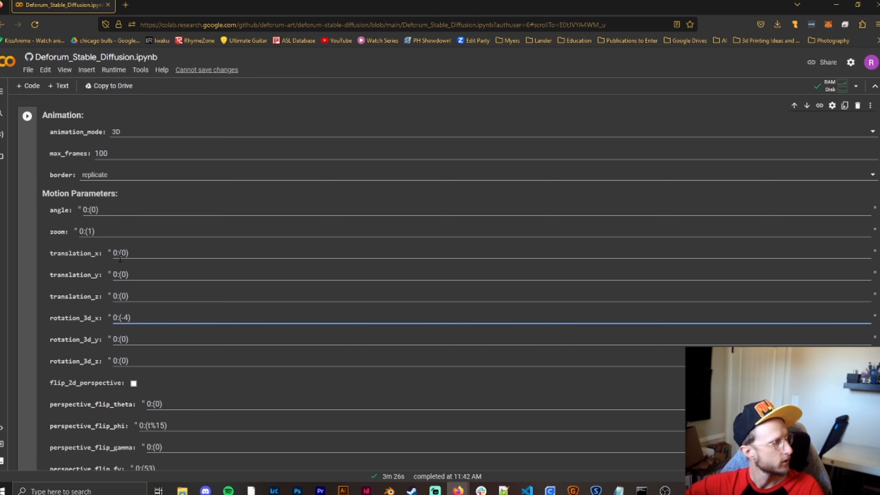
key(Right)
key(BackSpace)
key(BackSpace)
text(0)
- Try 5 and -5 for rotation_3d_y and return it to 0:(0)
click(129, 339)
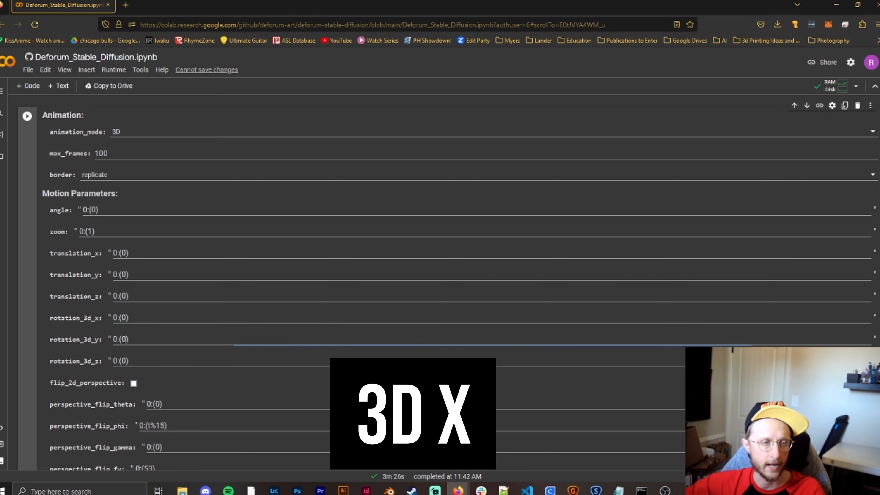
key(BackSpace)
text(5)
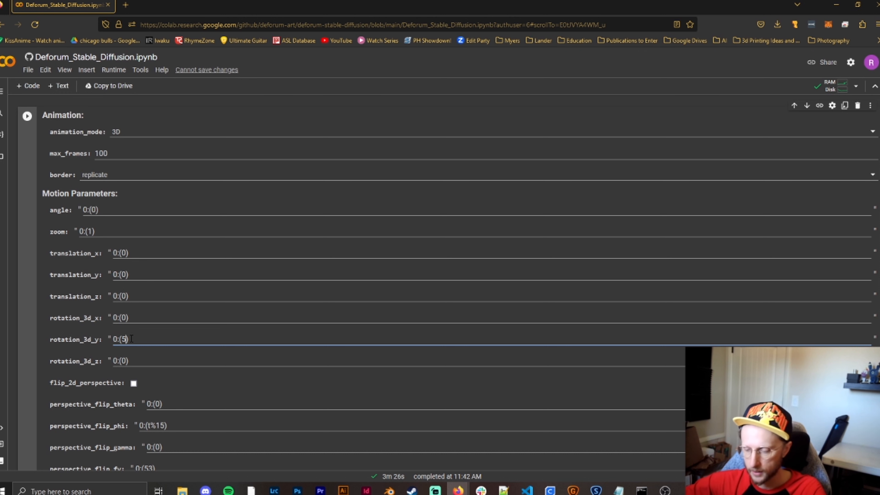
key(Left)
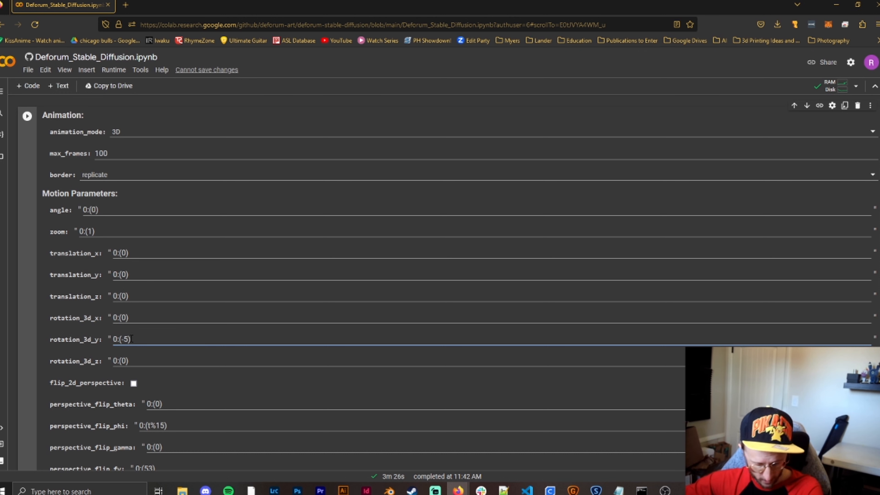
text(-)
key(Delete)
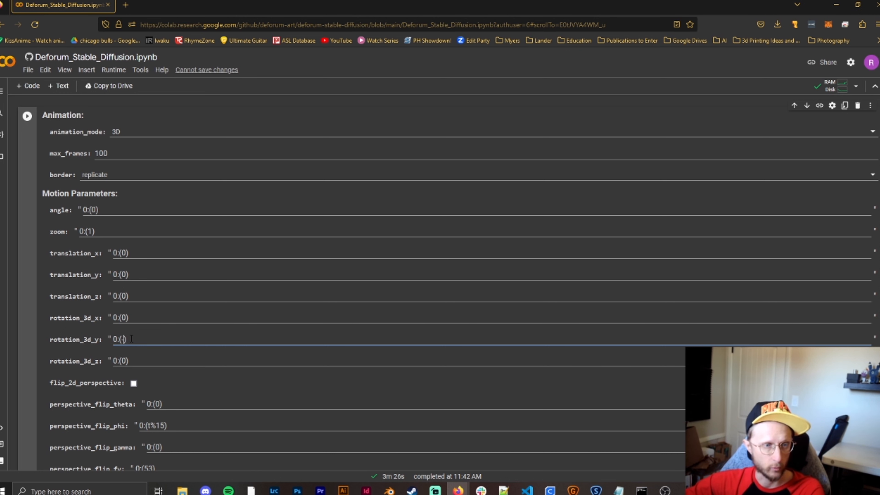
key(BackSpace)
text(0)
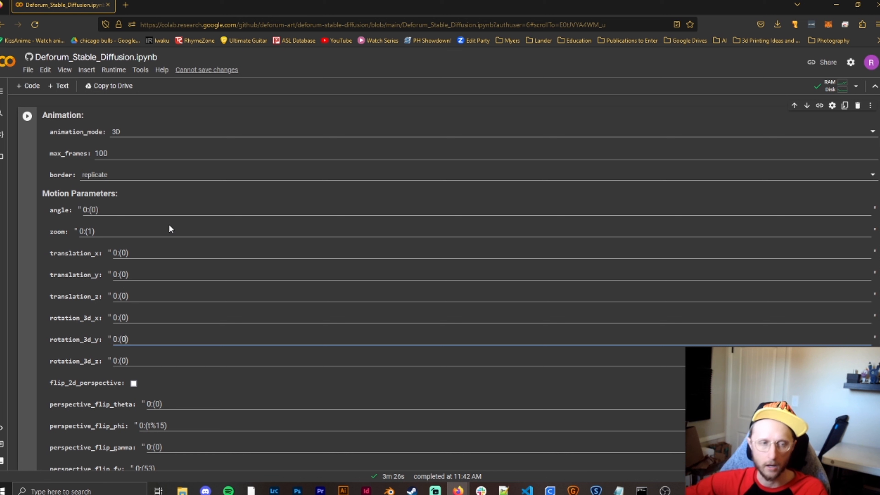
- Try 8 and -8 for rotation_3d_z and return it to 0:(0)
click(126, 361)
key(BackSpace)
text(8)
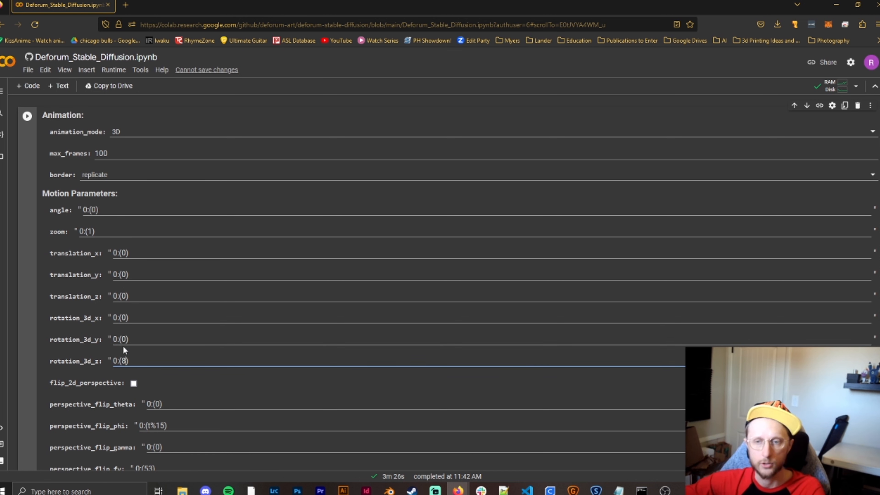
key(Left)
text(-)
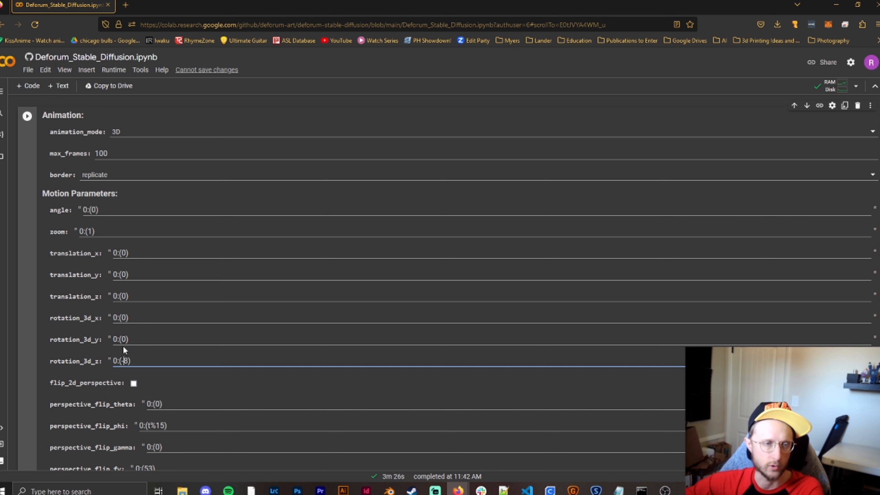
key(Right)
key(BackSpace)
key(BackSpace)
text(0)
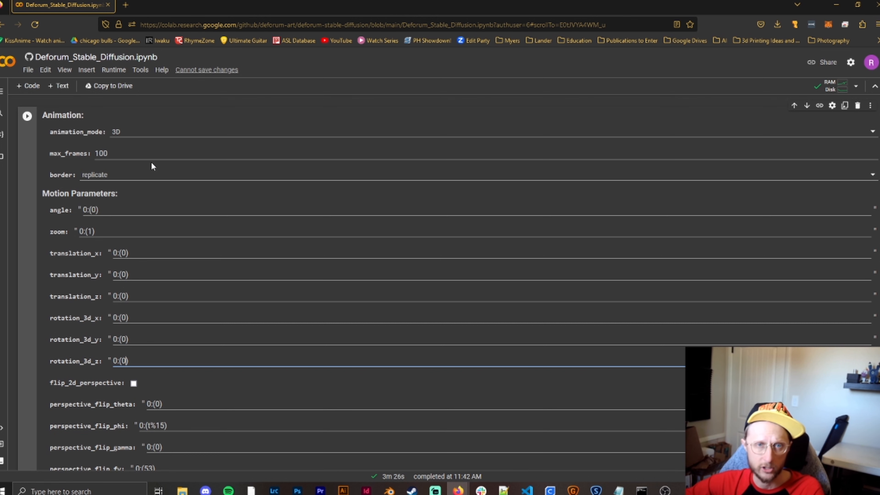
- Review the remaining animation settings, from the perspective flip and coherence parameters through depth warping, video input and hybrid video to Resume Animation
scroll(154, 162, down, 5)
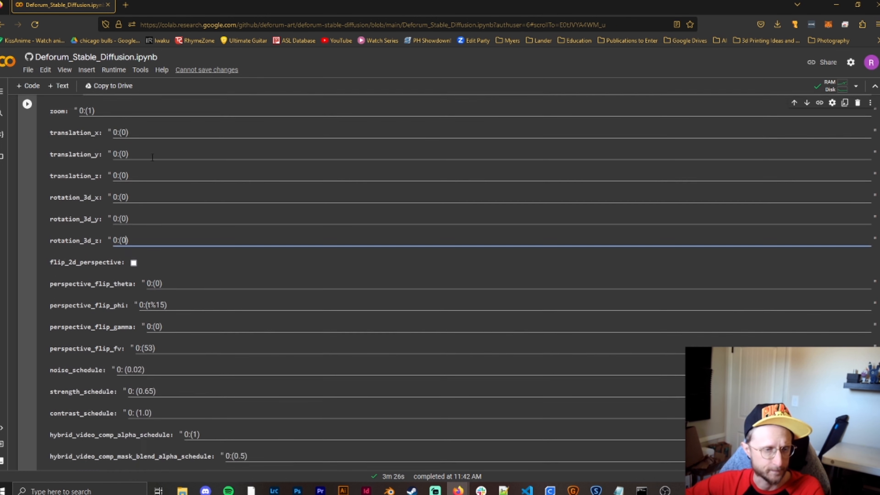
scroll(137, 165, down, 3)
scroll(144, 244, down, 3)
scroll(118, 298, down, 3)
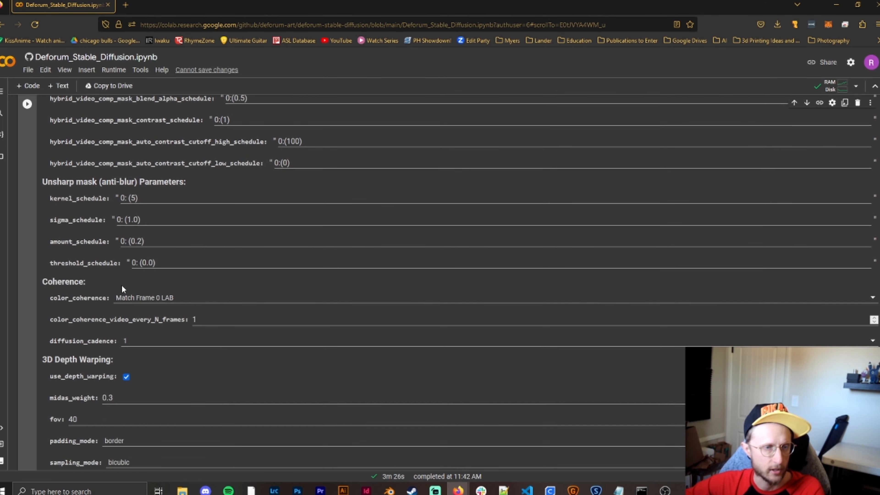
scroll(110, 161, down, 7)
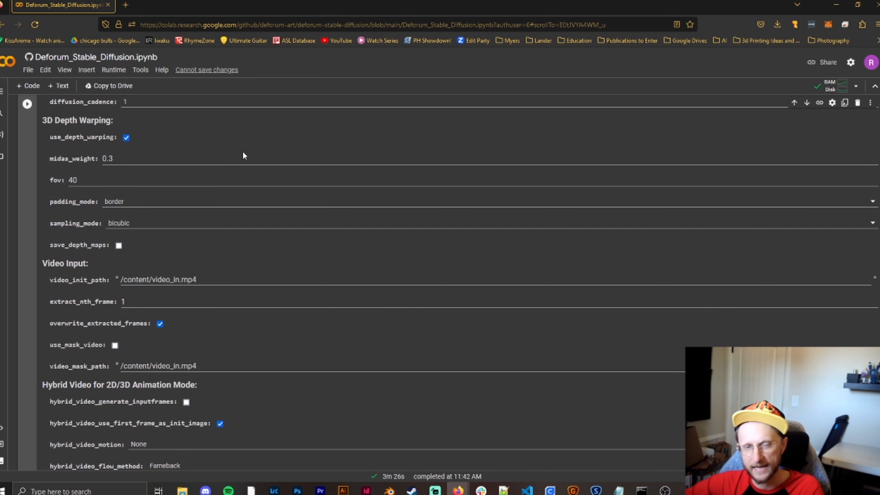
scroll(243, 150, down, 2)
scroll(248, 152, down, 1)
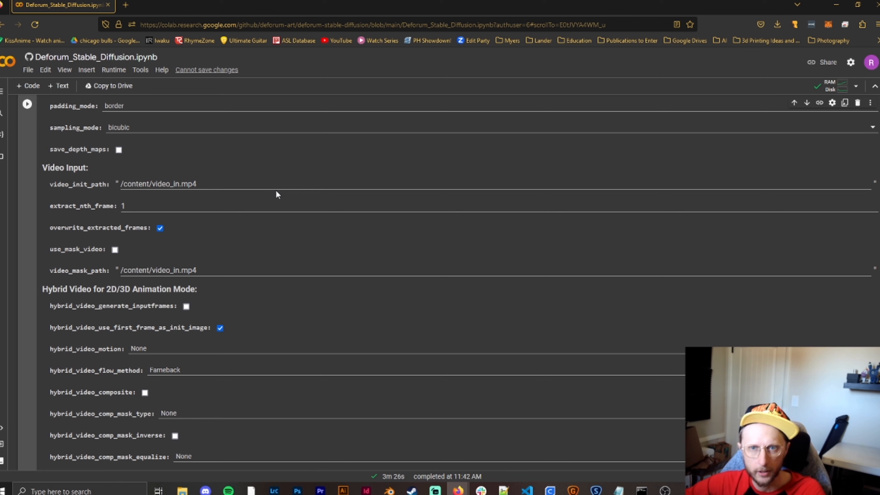
scroll(243, 173, down, 10)
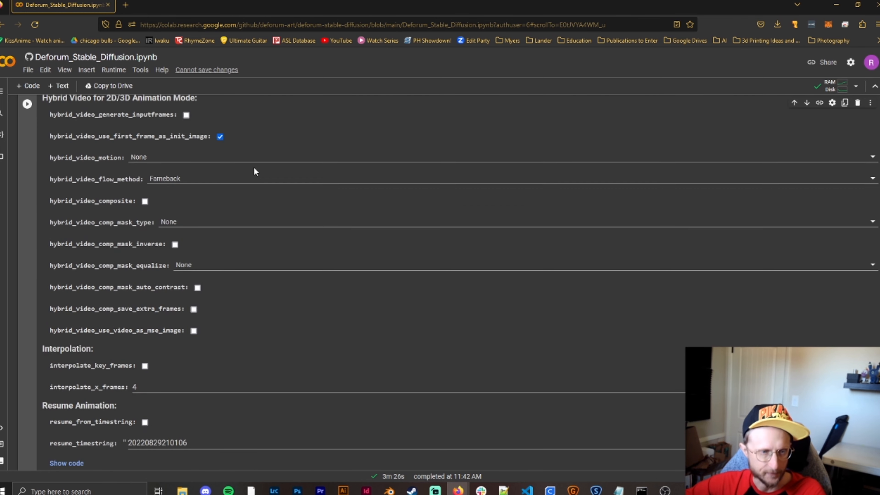
scroll(294, 144, down, 2)
scroll(265, 144, up, 2)
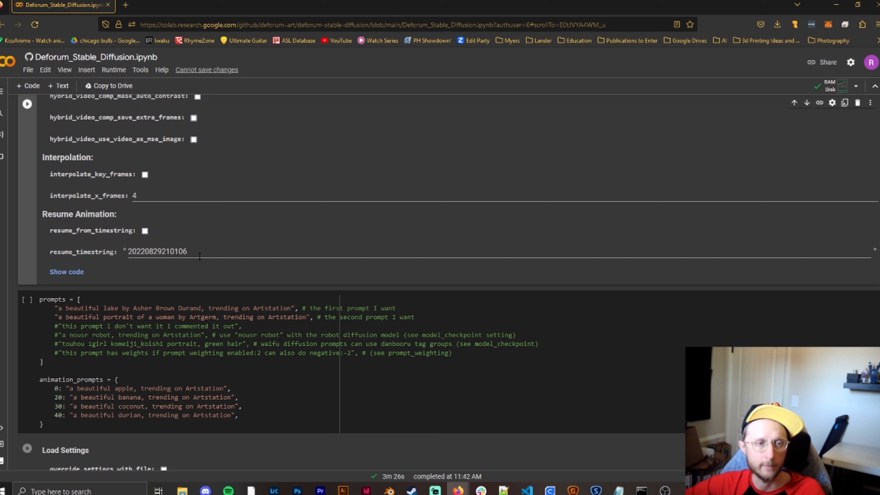
- Try the suffix _001 on resume_timestring, remove it again and leave resume_from_timestring disabled
click(207, 253)
text(_001)
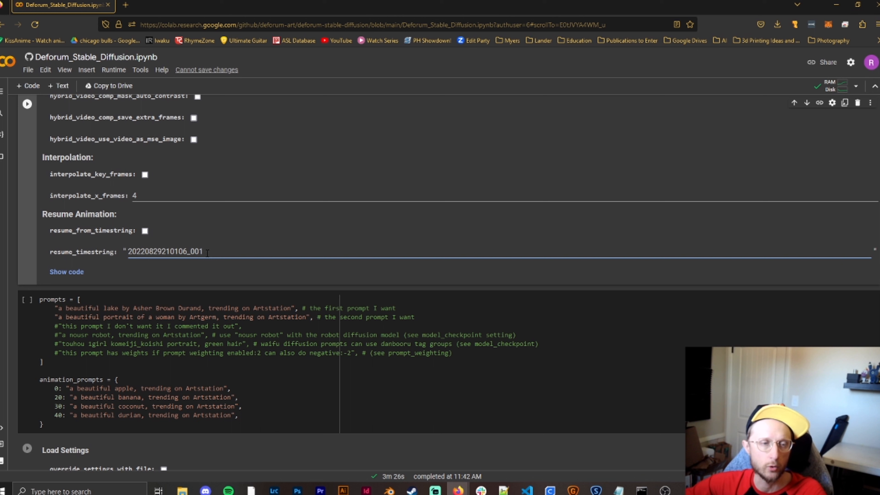
key(BackSpace)
key(BackSpace)
key(BackSpace)
key(BackSpace)
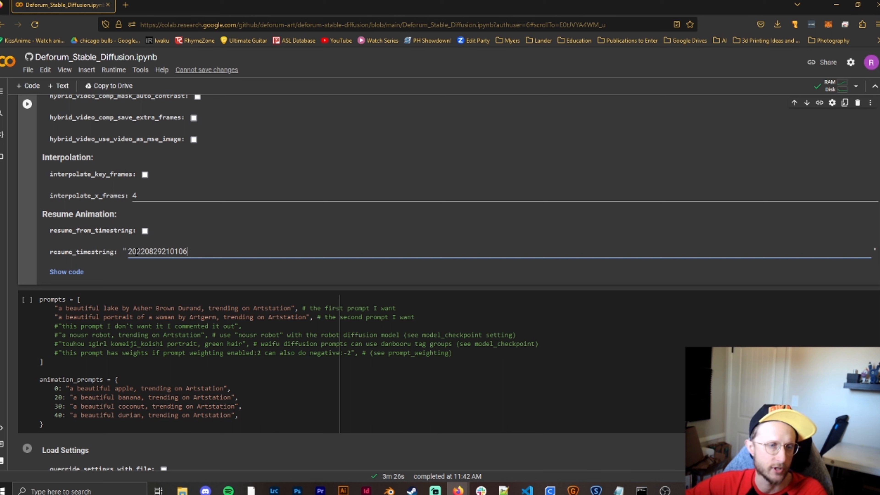
click(144, 231)
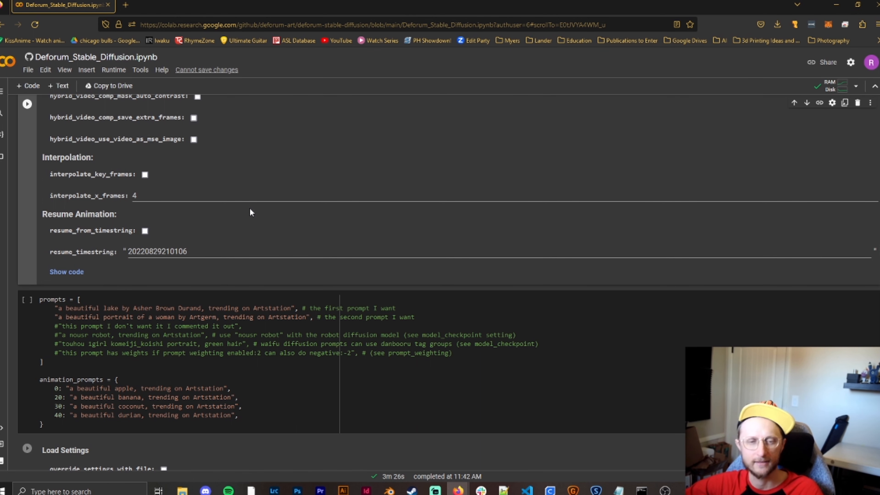
- Set animation_mode to None and return to the prompts cell
scroll(246, 187, down, 3)
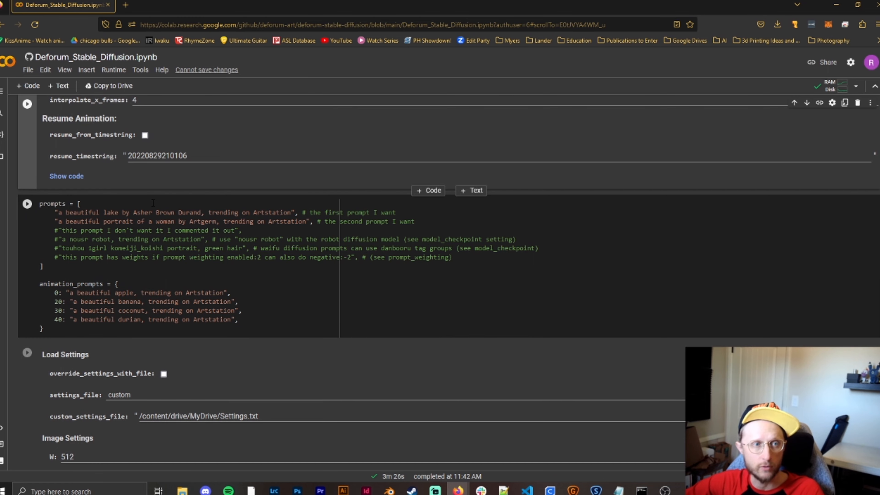
scroll(252, 245, up, 15)
scroll(252, 249, up, 20)
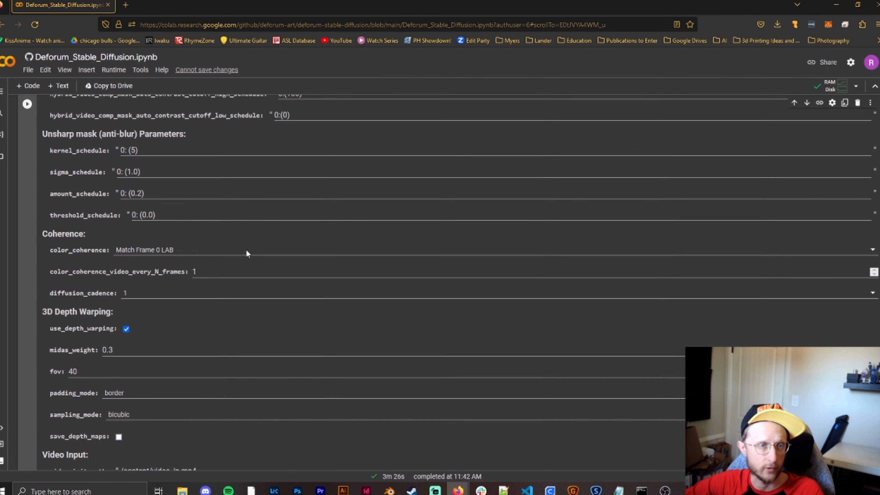
click(145, 274)
click(122, 286)
scroll(171, 301, down, 10)
scroll(172, 306, down, 10)
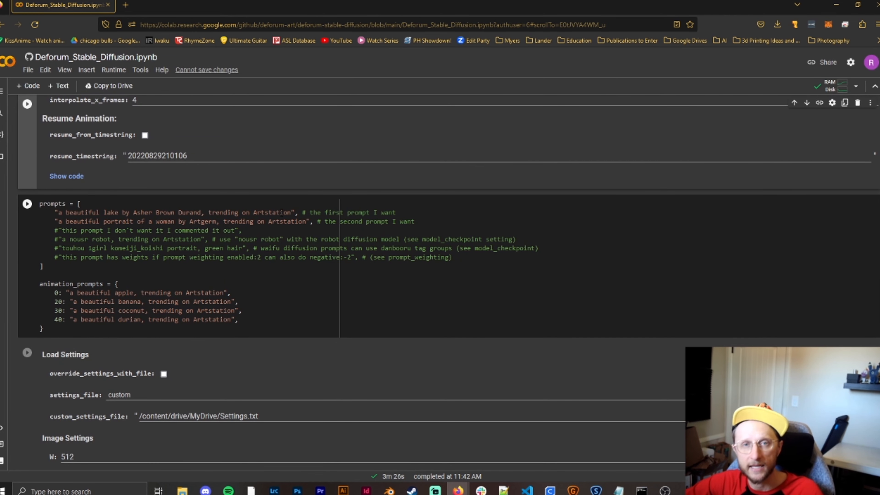
- Set animation_mode to 2D and go back to the animation prompts
scroll(237, 320, up, 20)
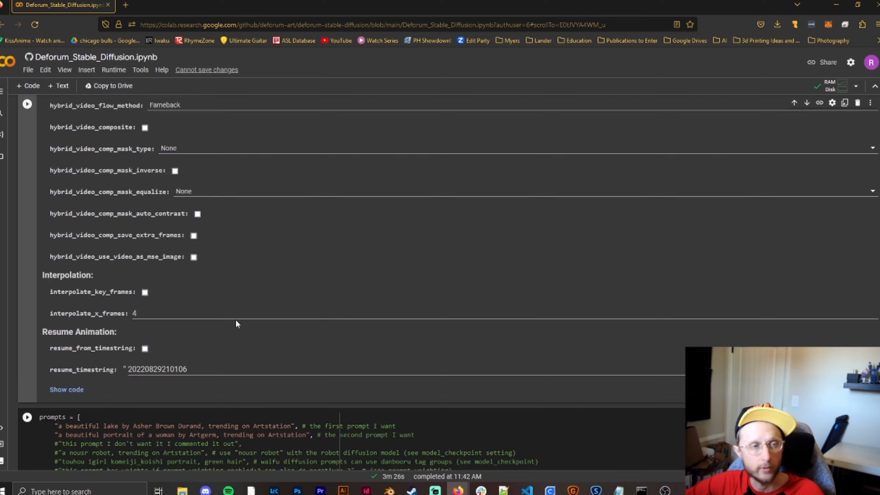
scroll(228, 328, up, 5)
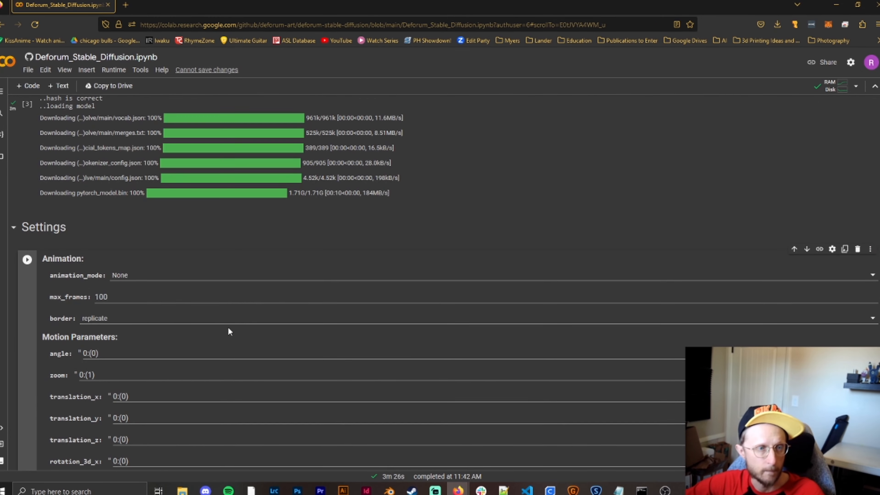
click(153, 274)
click(131, 298)
scroll(242, 328, down, 20)
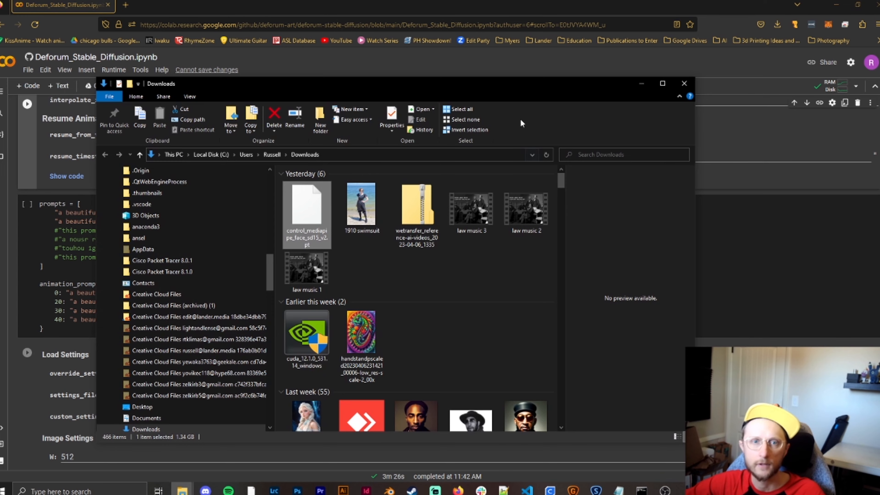
drag(525, 87, 879, 86)
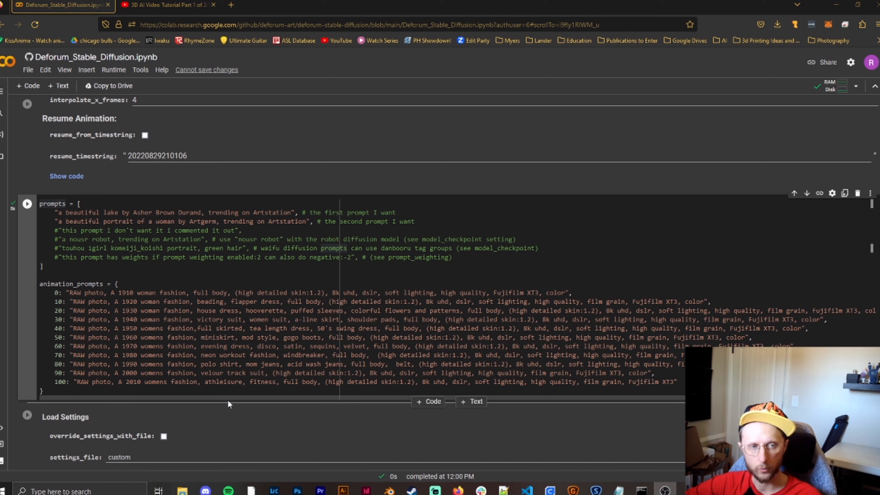
scroll(229, 395, up, 20)
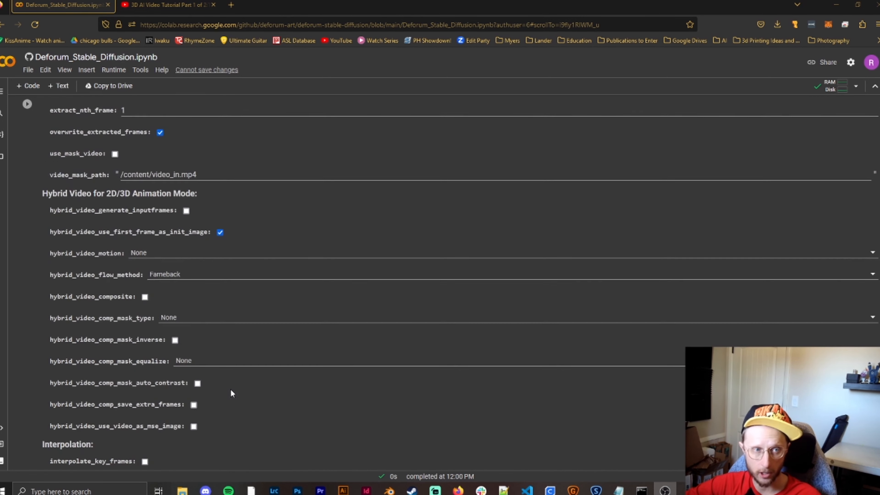
- Return to the Animation settings and re-enter max_frames as 110
scroll(231, 389, up, 20)
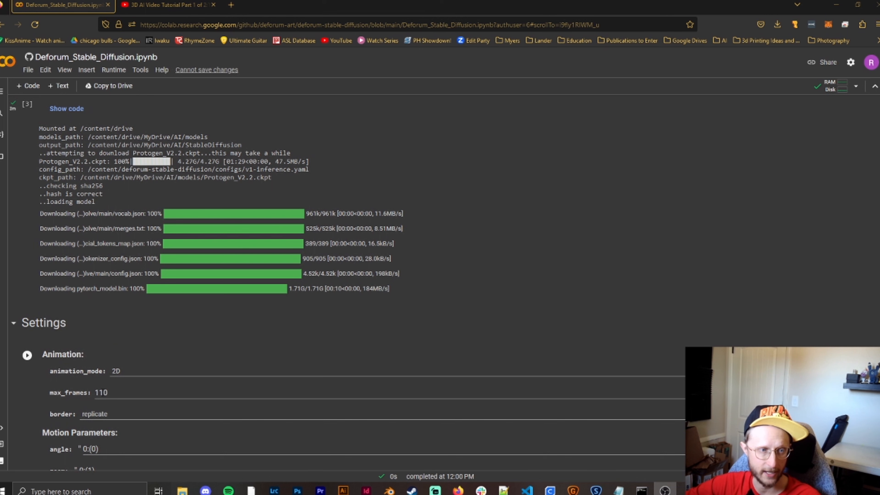
click(104, 393)
key(BackSpace)
text(0)
key(BackSpace)
text(1)
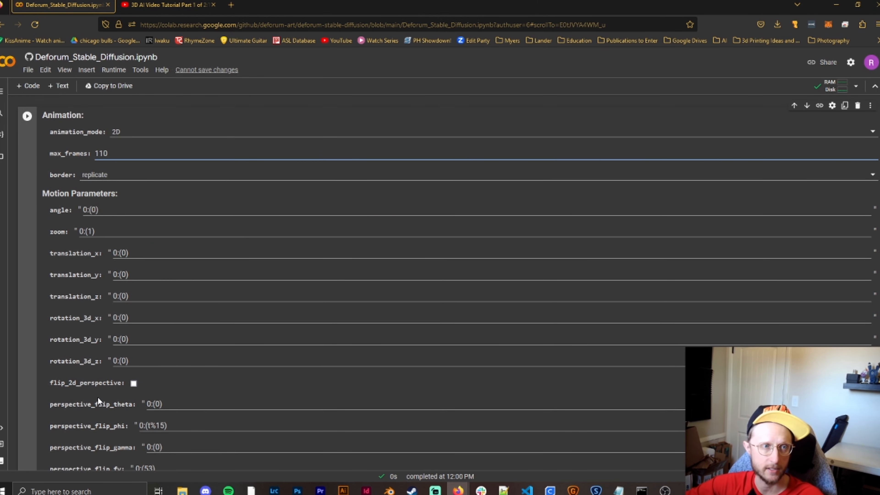
- Go back to the animation prompts and highlight the (high detailed skin:1.2) weighting in the frame 50 prompt
scroll(159, 399, down, 10)
scroll(158, 401, down, 15)
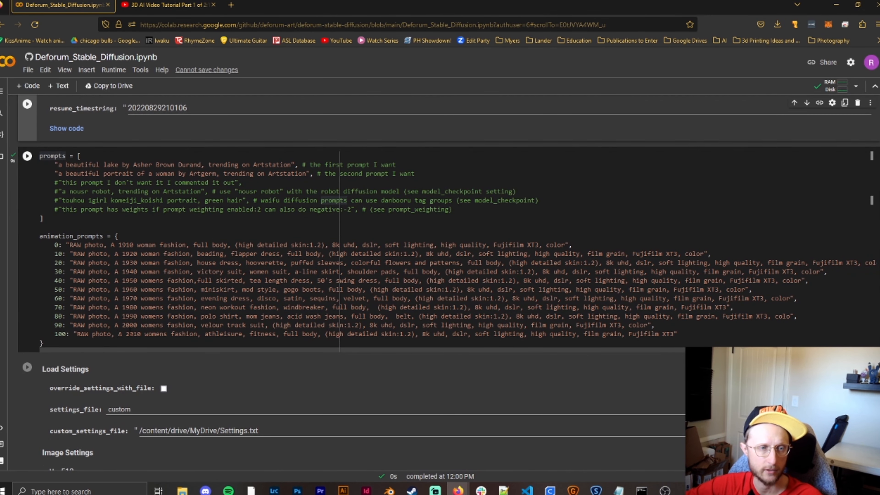
scroll(159, 324, up, 2)
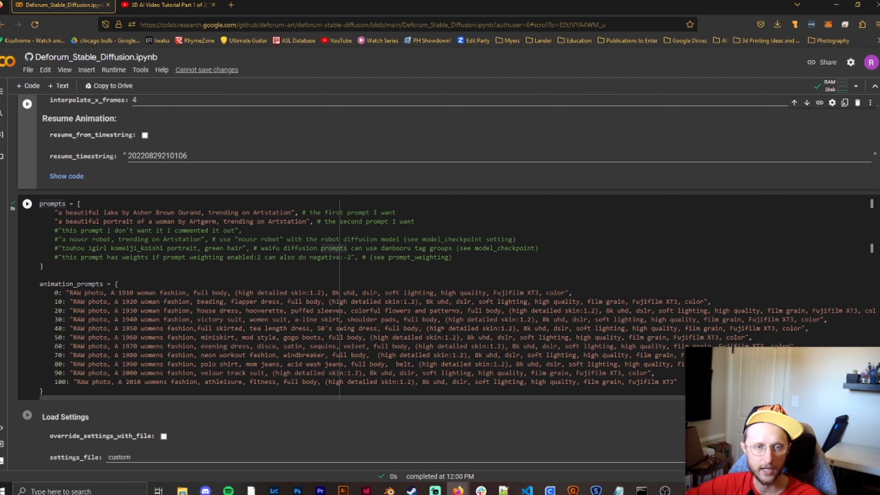
drag(370, 337, 460, 337)
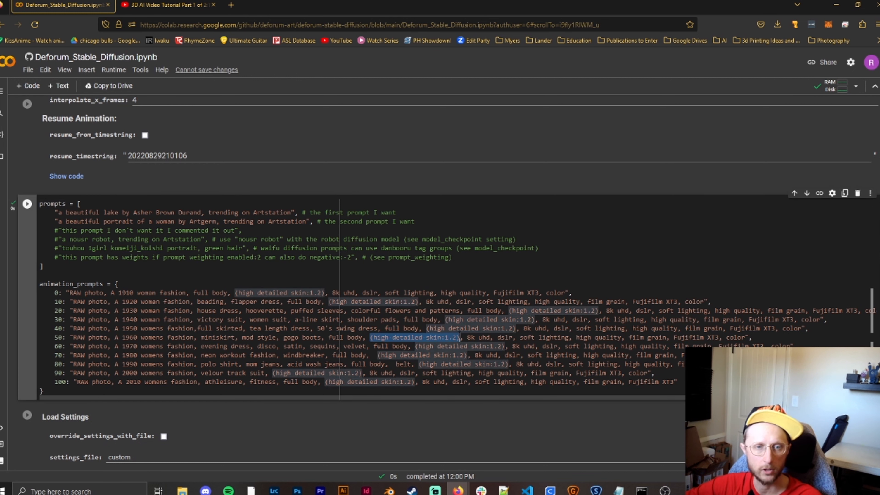
click(459, 337)
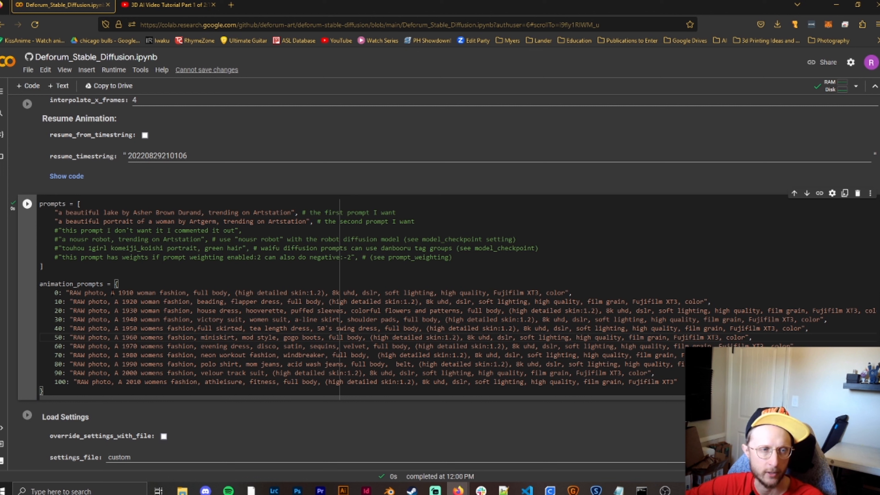
- Try emphasizing "1910 woman fashion" in the frame 0 prompt by enclosing it in double parentheses
double_click(119, 293)
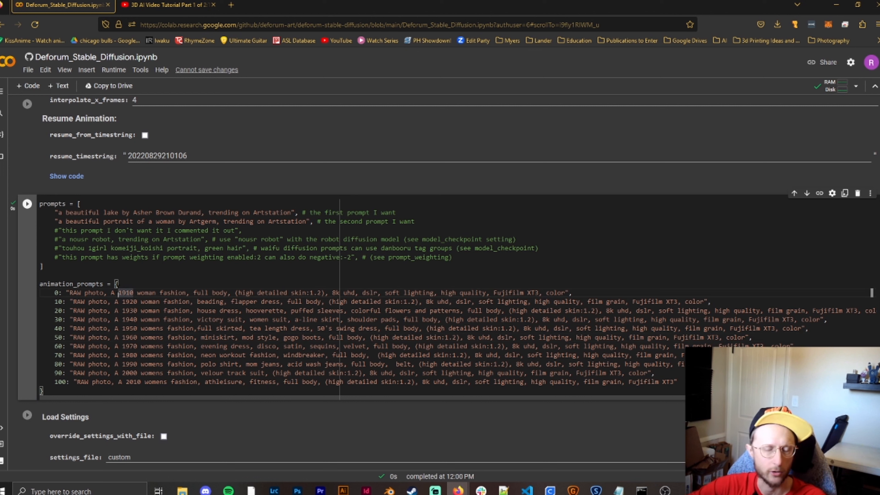
text((()
key(Right)
key(Right)
key(Right)
key(Right)
key(Right)
key(Right)
key(Right)
key(Right)
key(Right)
key(Right)
key(Right)
key(Right)
key(Right)
key(Right)
key(Right)
key(Right)
key(Right)
key(Right)
text()))
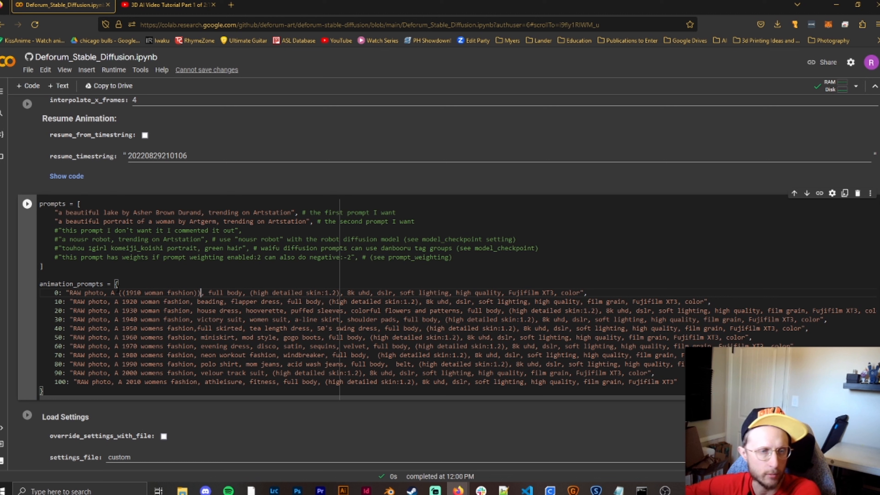
- Remove the double parentheses around "1910 woman fashion" in the frame 0 prompt
text()))
key(BackSpace)
key(BackSpace)
key(BackSpace)
key(BackSpace)
click(123, 293)
key(BackSpace)
key(BackSpace)
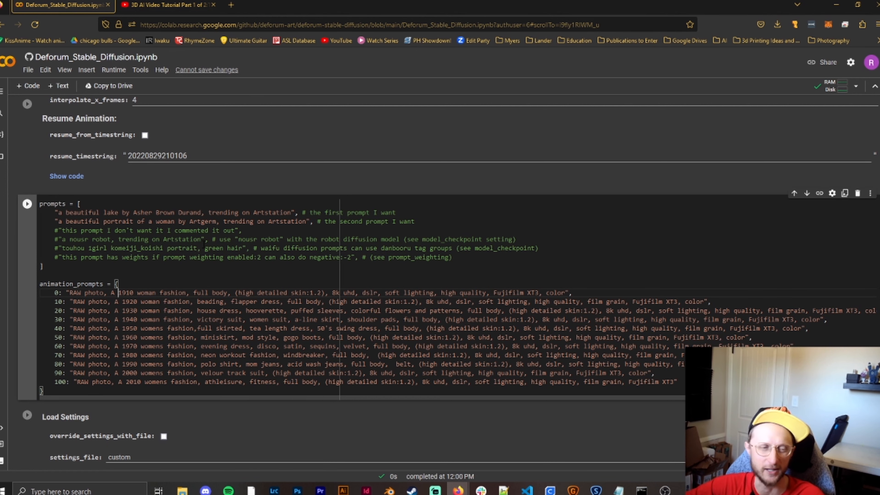
- Run the Animation settings cell and the prompts cell
scroll(204, 245, up, 2)
scroll(104, 298, up, 20)
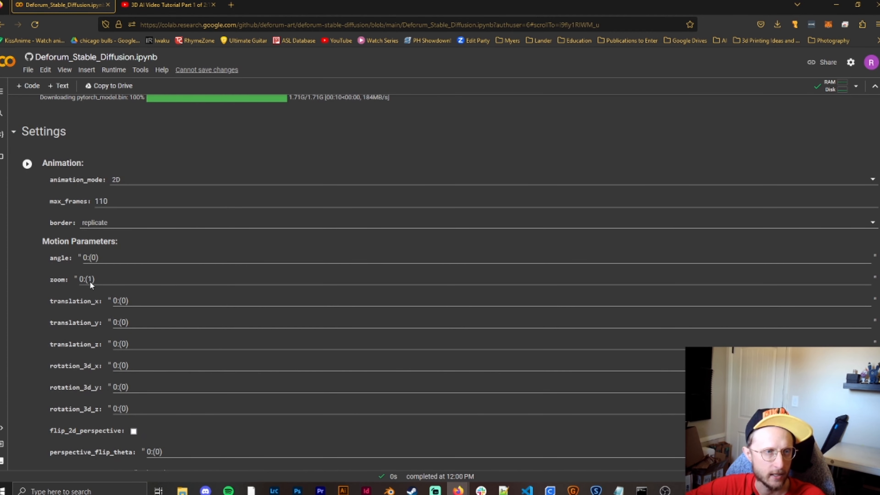
click(27, 163)
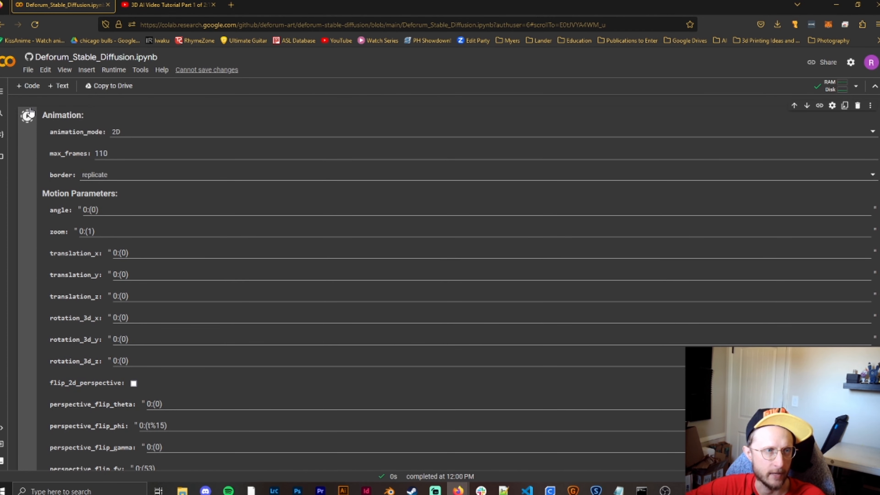
scroll(31, 173, down, 20)
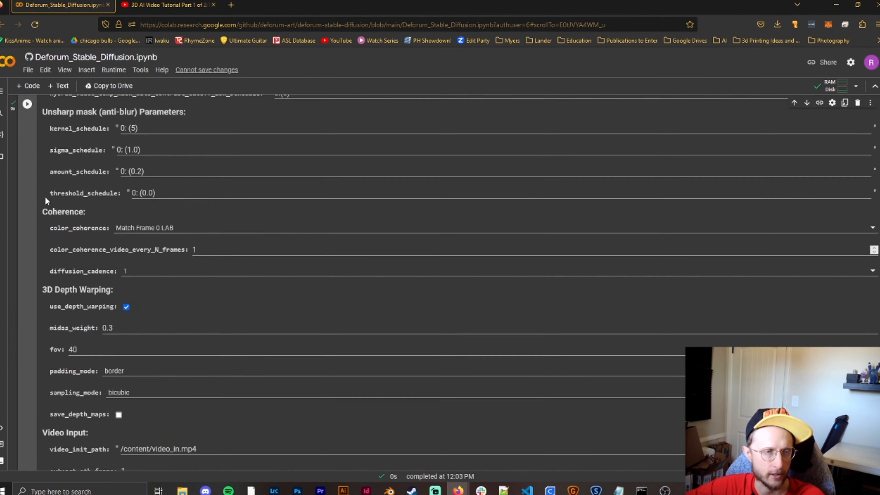
scroll(33, 196, down, 8)
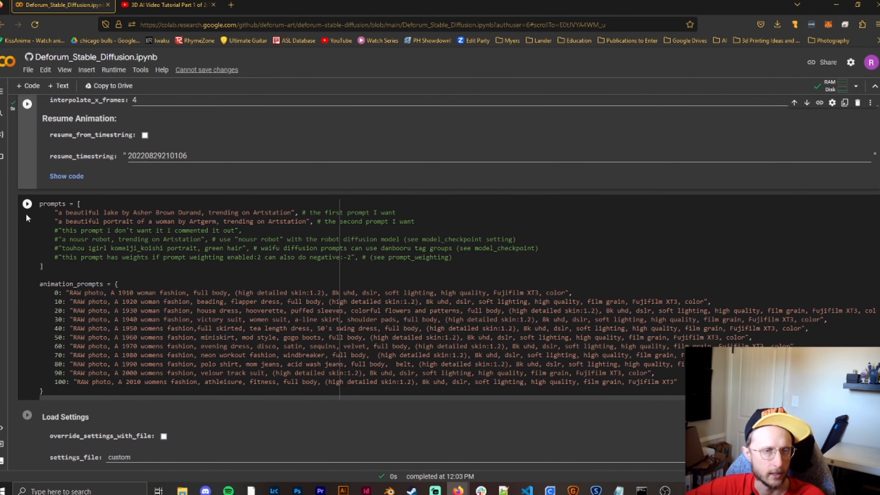
click(27, 204)
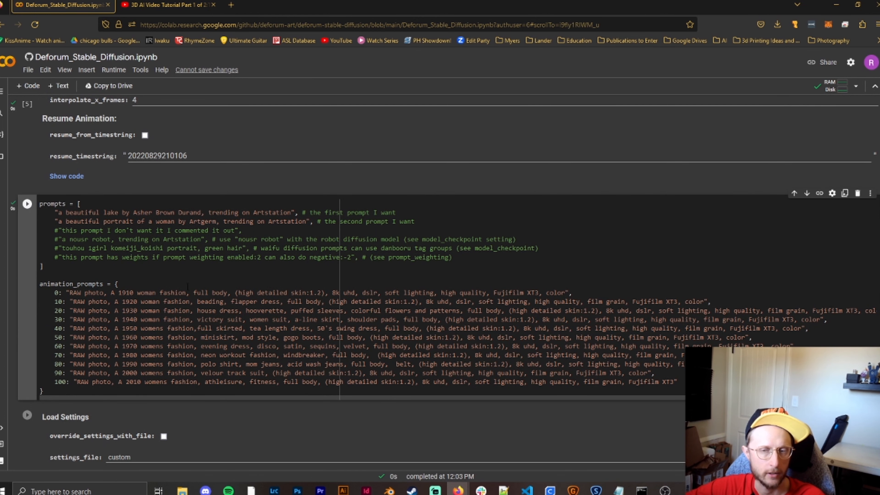
- Check the end of the frame 100 prompt and look over the Load Settings and Image Settings
scroll(184, 287, down, 2)
click(688, 335)
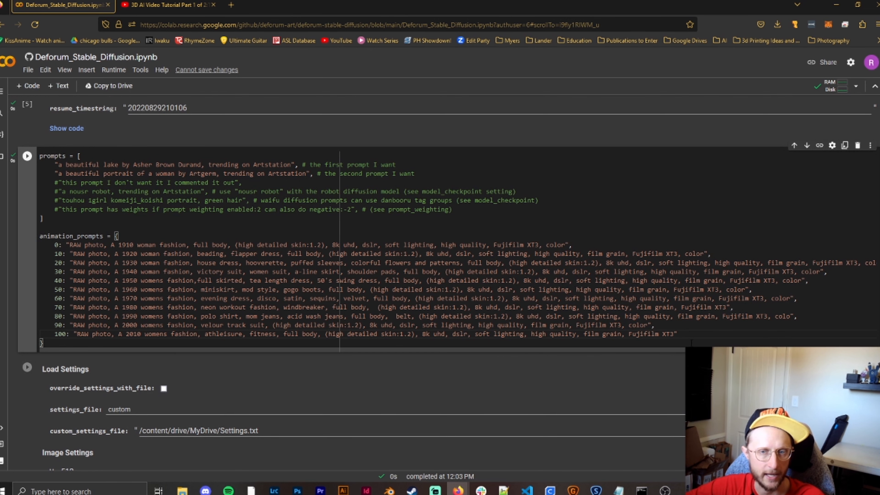
scroll(12, 270, down, 5)
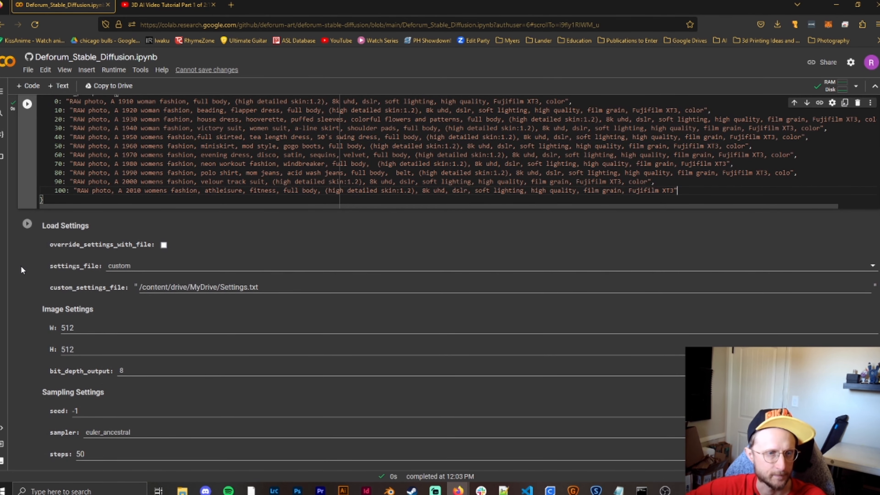
scroll(19, 261, down, 3)
scroll(35, 229, up, 2)
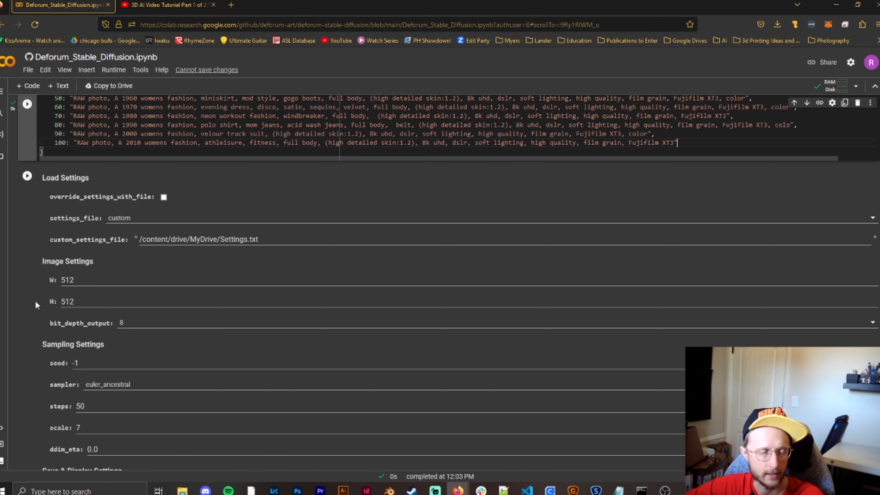
- Try a fixed seed of 100 in the Sampling Settings and restore it to -1
scroll(36, 301, down, 3)
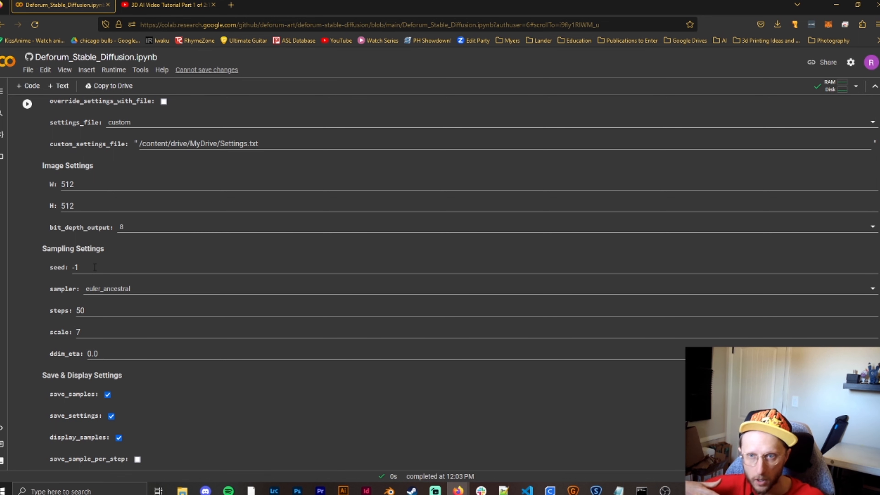
click(95, 267)
key(BackSpace)
key(BackSpace)
text(100)
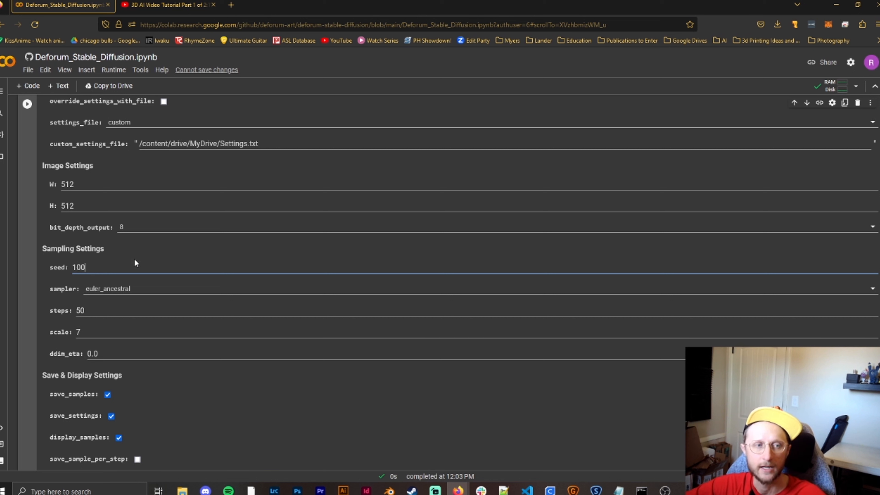
key(BackSpace)
key(BackSpace)
key(BackSpace)
text(-1)
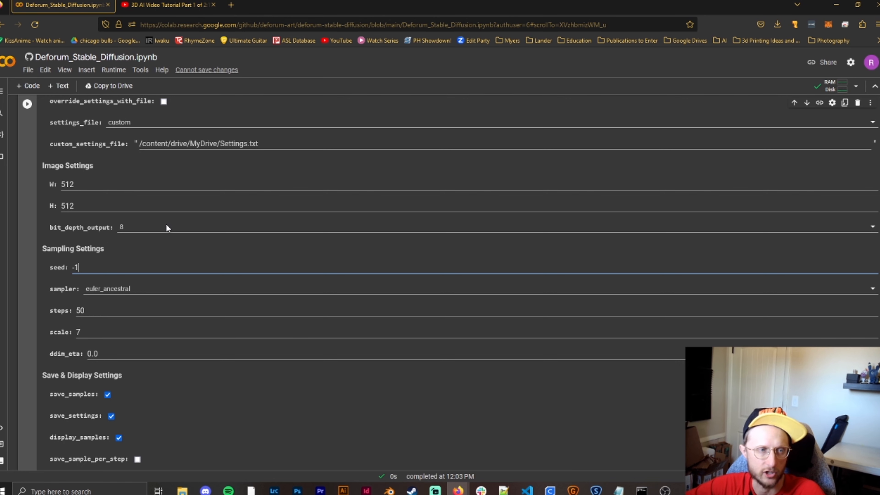
- Select euler_ancestral as the sampler and set the sampling steps to 20, leaving the scale at 7
scroll(166, 224, down, 1)
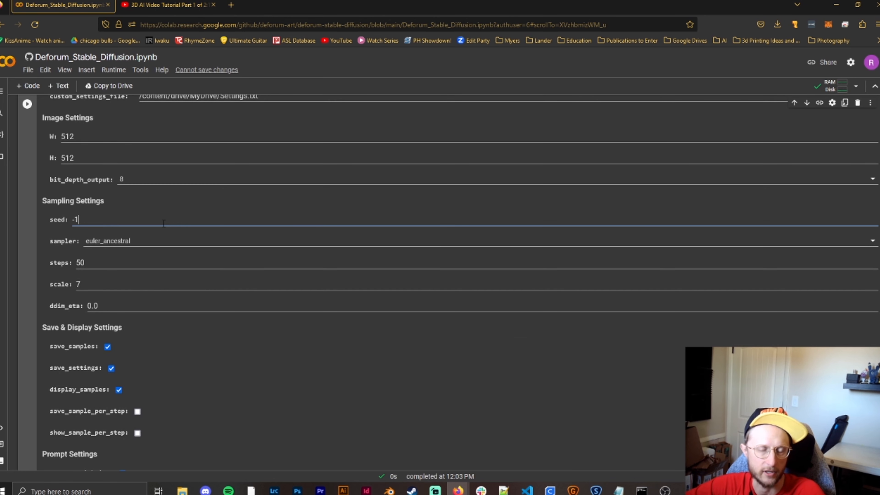
click(145, 242)
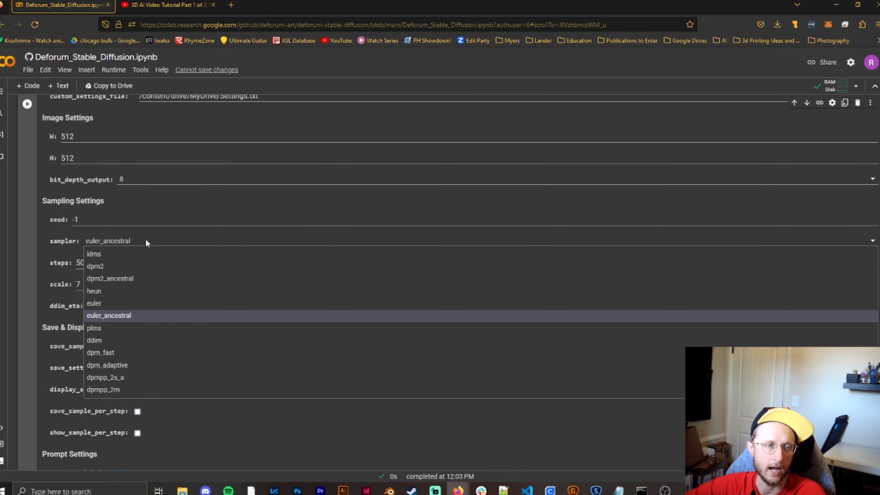
click(114, 316)
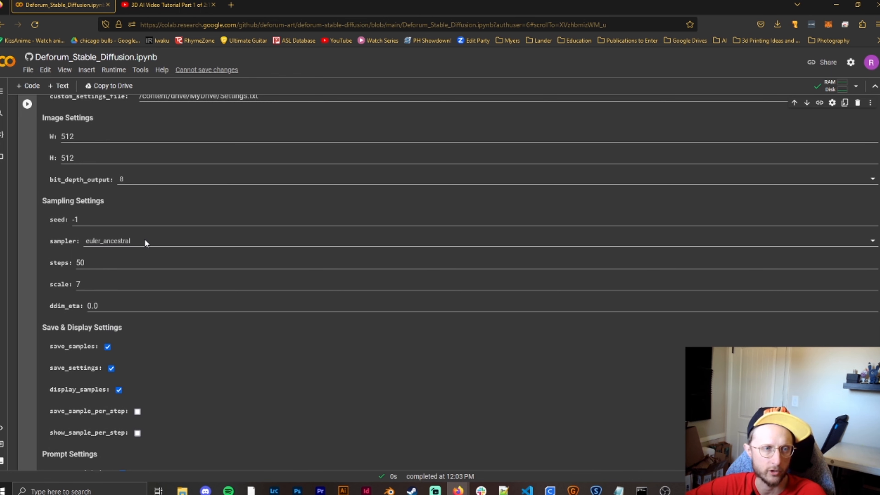
click(103, 264)
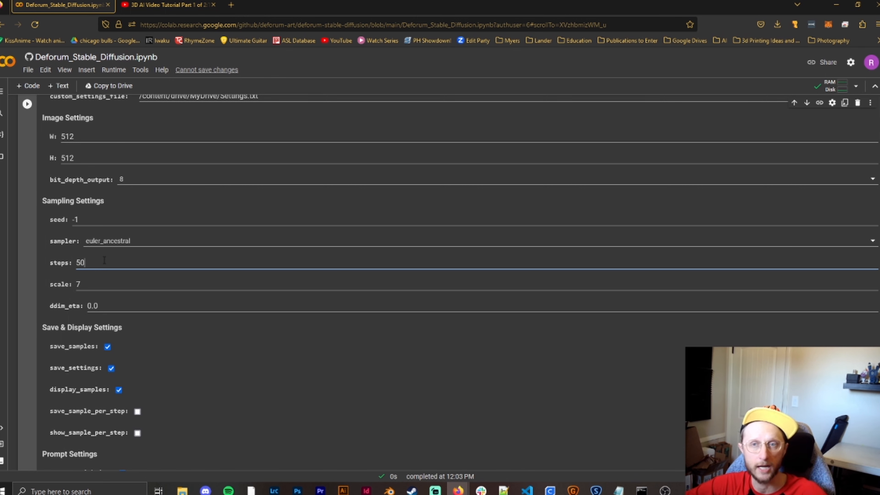
key(BackSpace)
key(BackSpace)
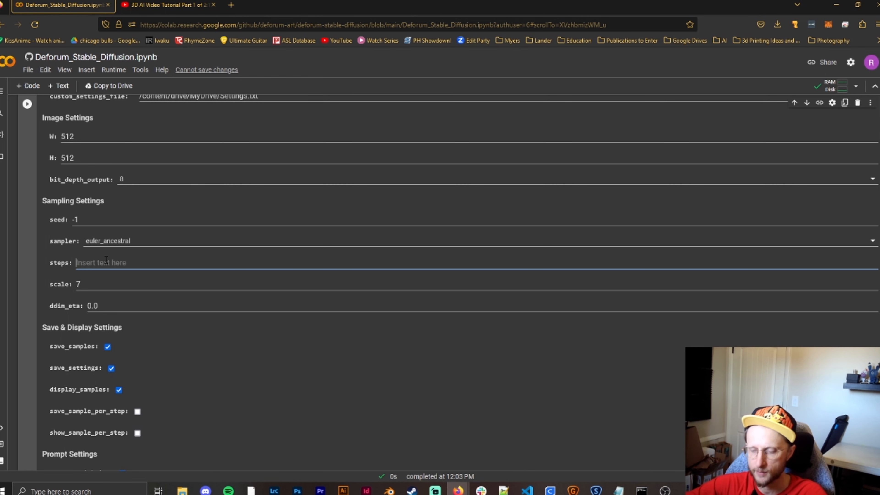
text(20)
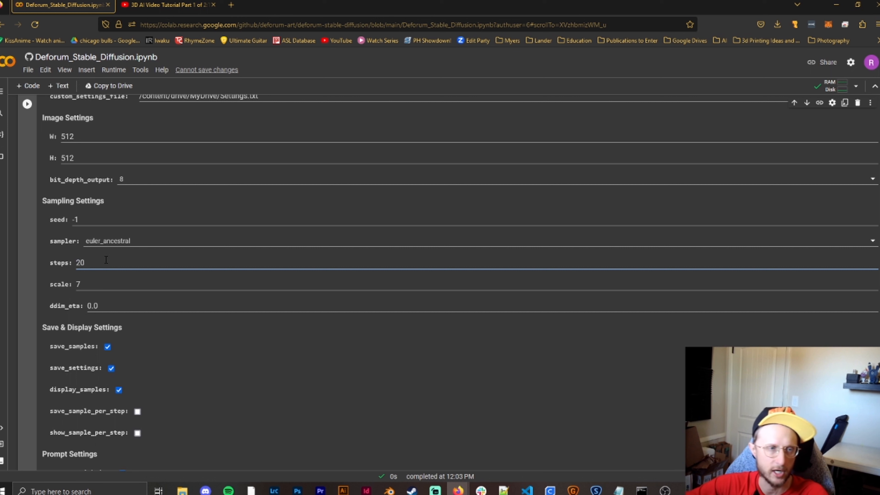
click(97, 282)
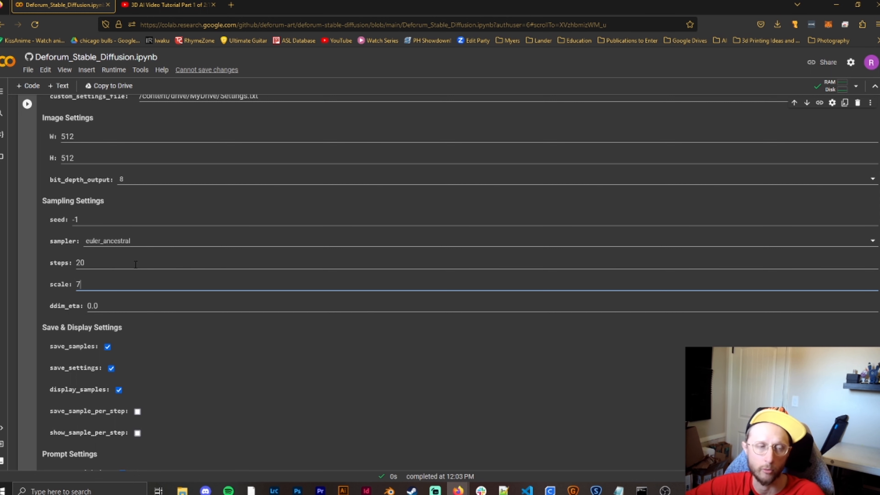
- Keep n_batch at 1 and set batch_name to Womens Fashion in the Batch Settings
scroll(139, 256, down, 3)
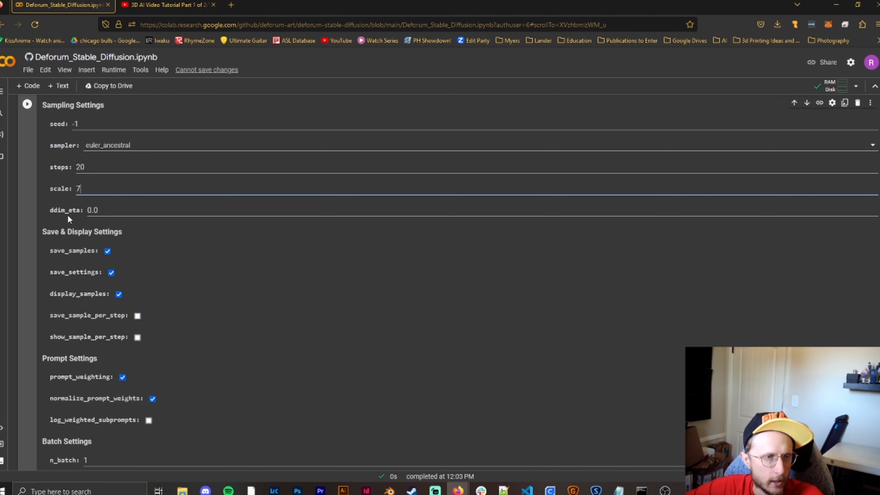
scroll(135, 308, down, 3)
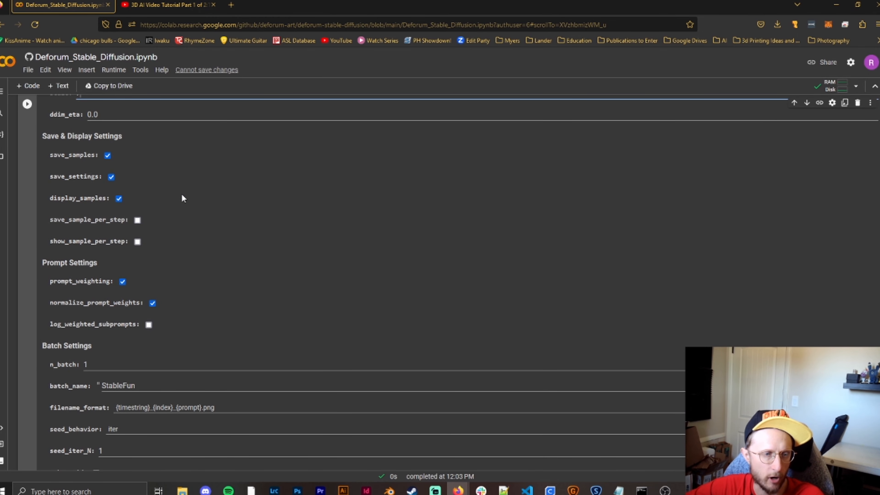
scroll(187, 260, down, 3)
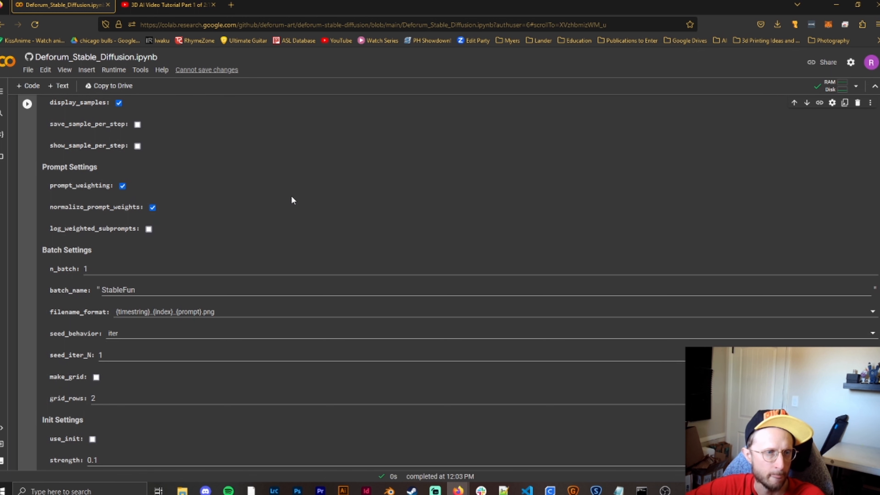
scroll(161, 187, down, 1)
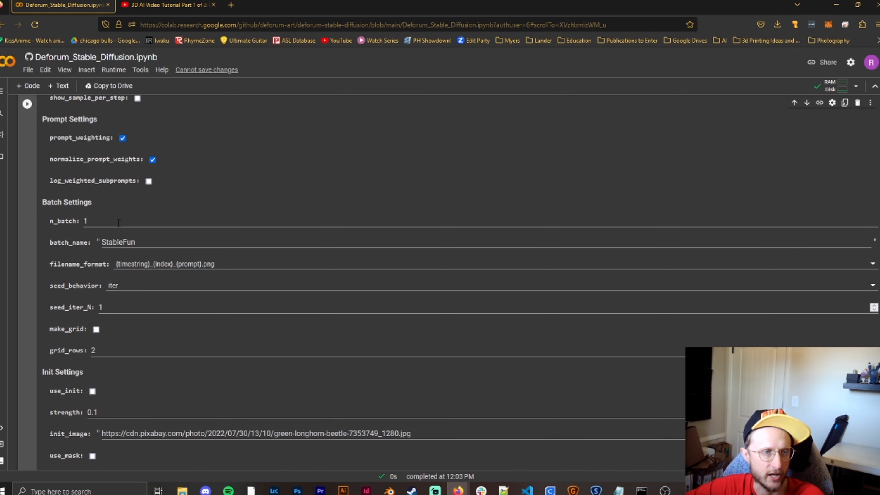
click(99, 221)
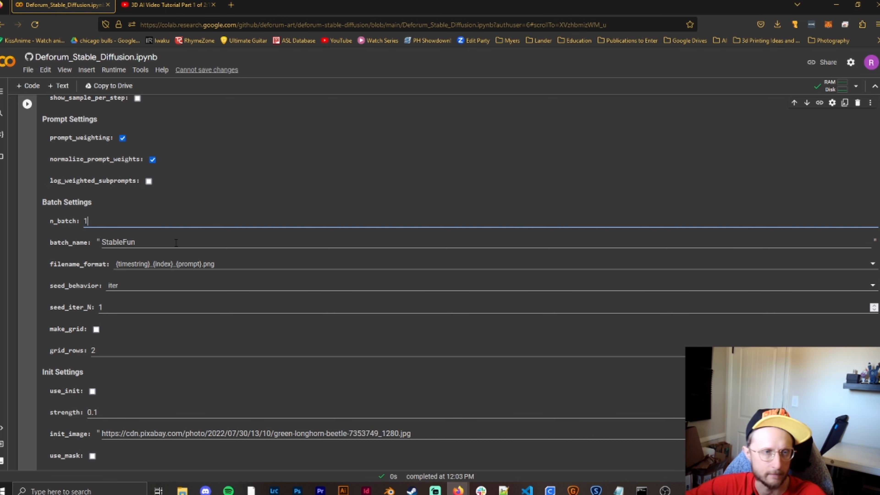
drag(176, 243, 100, 242)
text(Womens Fashion)
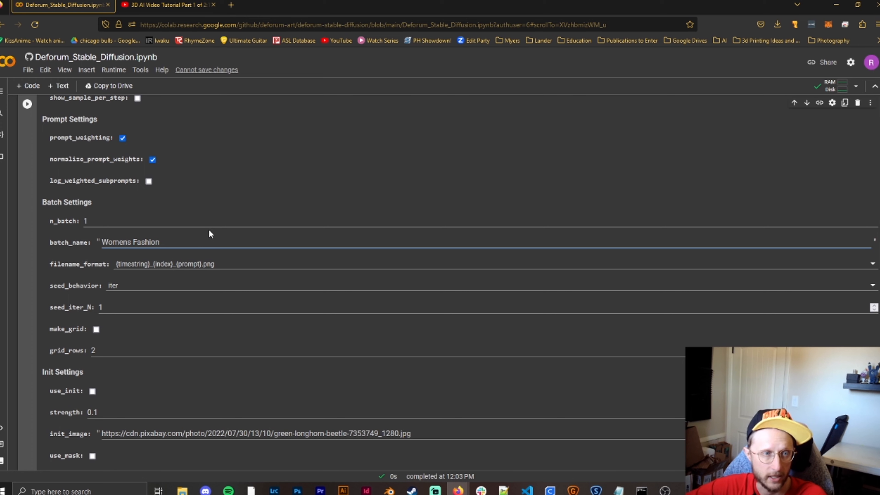
- Try an init strength of 0.8 in the Init Settings and restore it to 0.1
scroll(178, 240, down, 1)
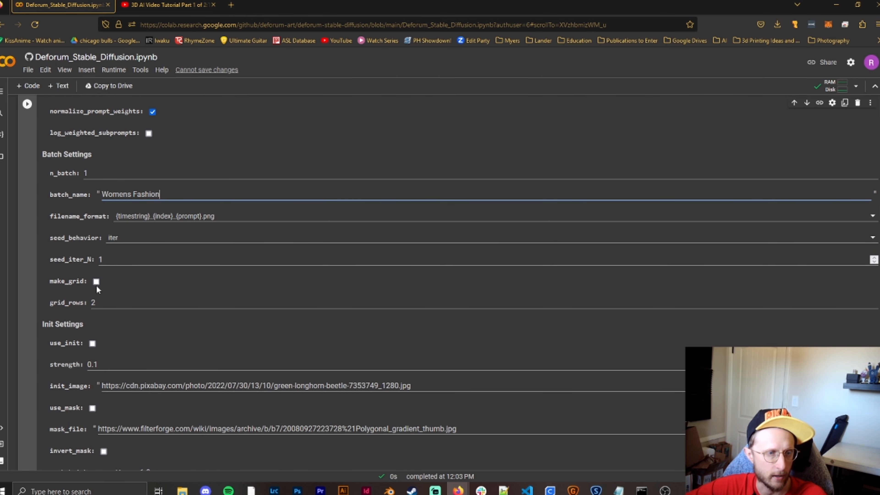
scroll(212, 290, down, 2)
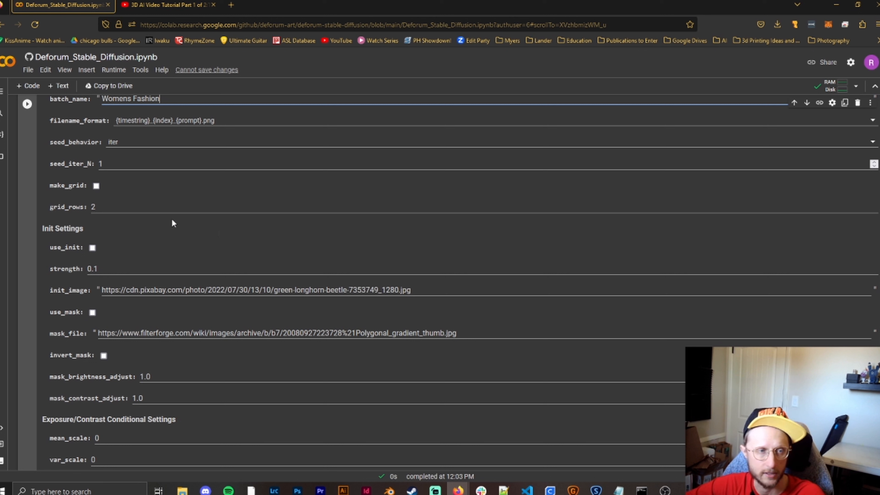
click(131, 271)
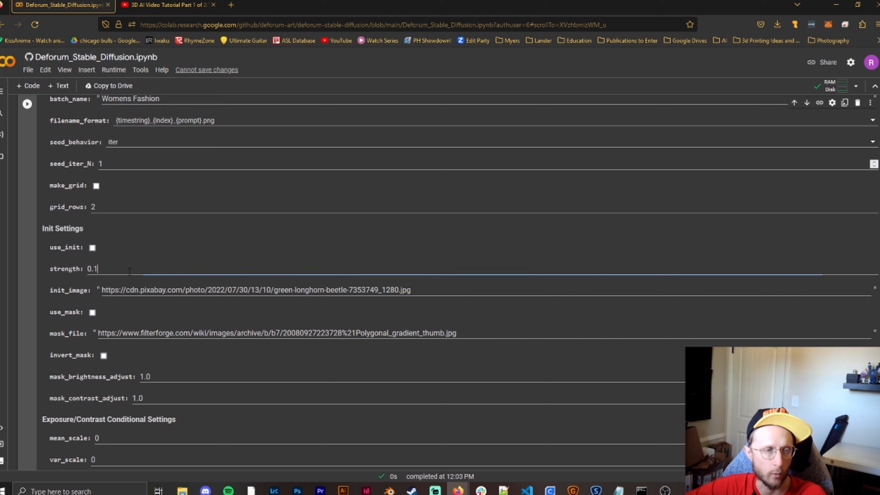
key(BackSpace)
text(8)
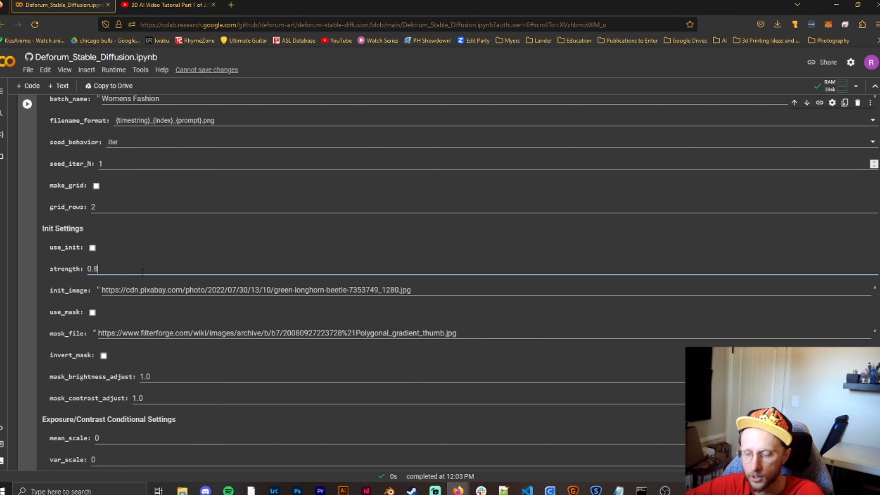
key(BackSpace)
text(1)
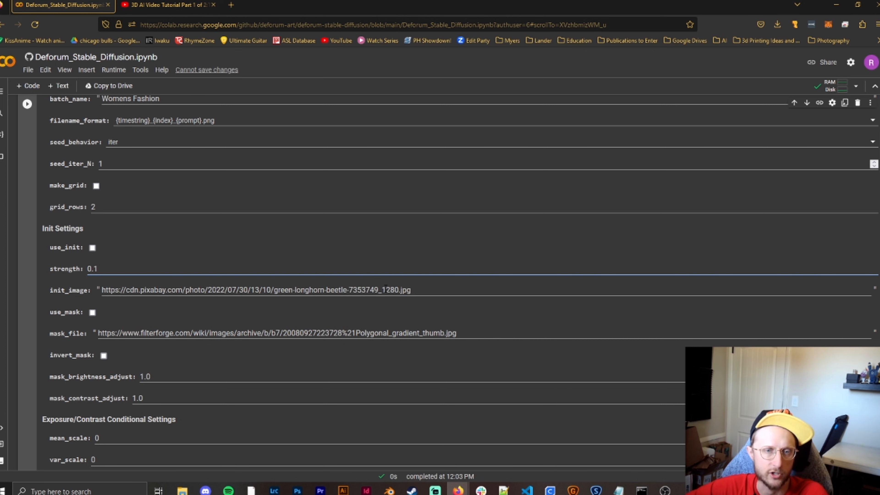
- Select the init_image URL, then try enabling use_init and turn it off again
drag(413, 290, 101, 290)
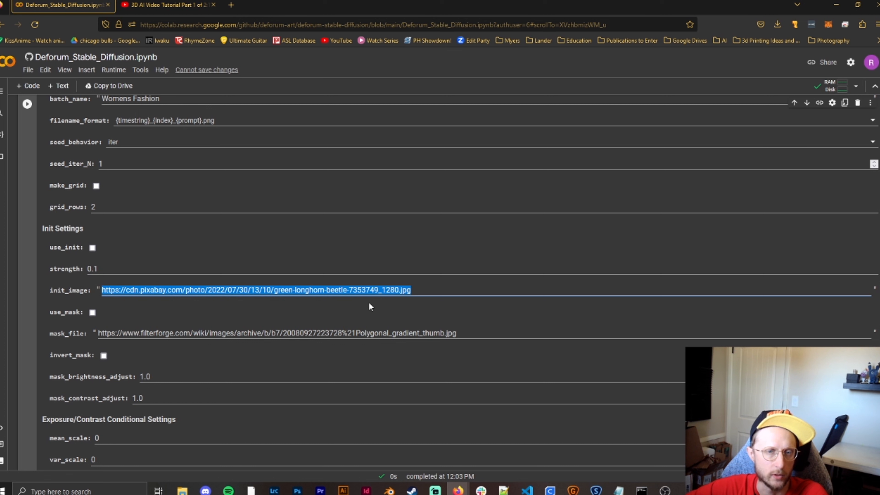
click(445, 292)
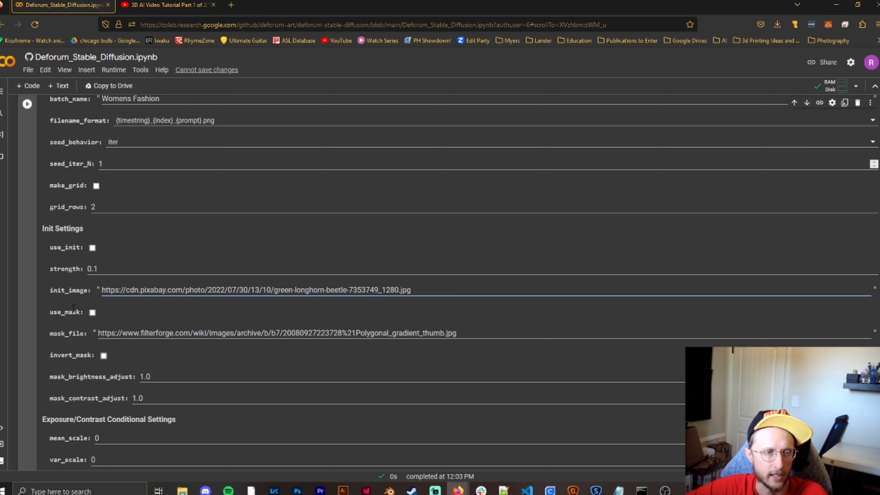
click(93, 249)
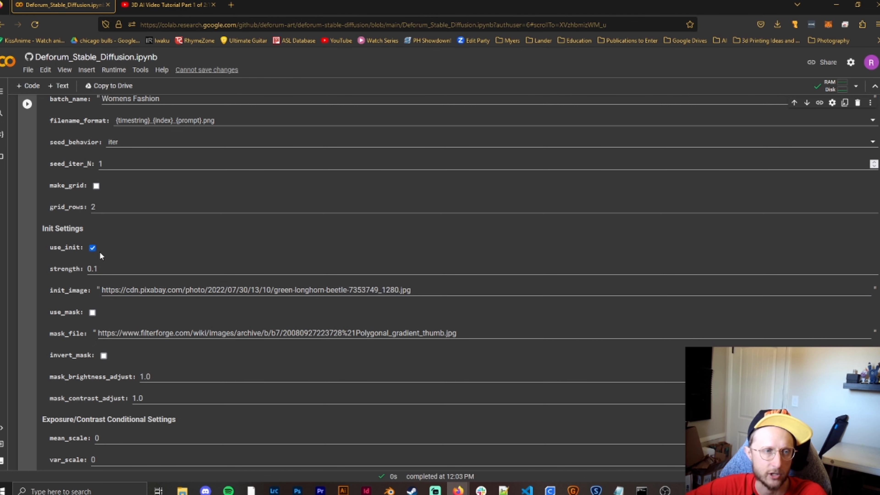
click(93, 250)
- Run the Load Settings cell to render the animation frames and watch the rendered images in its output
scroll(73, 242, down, 10)
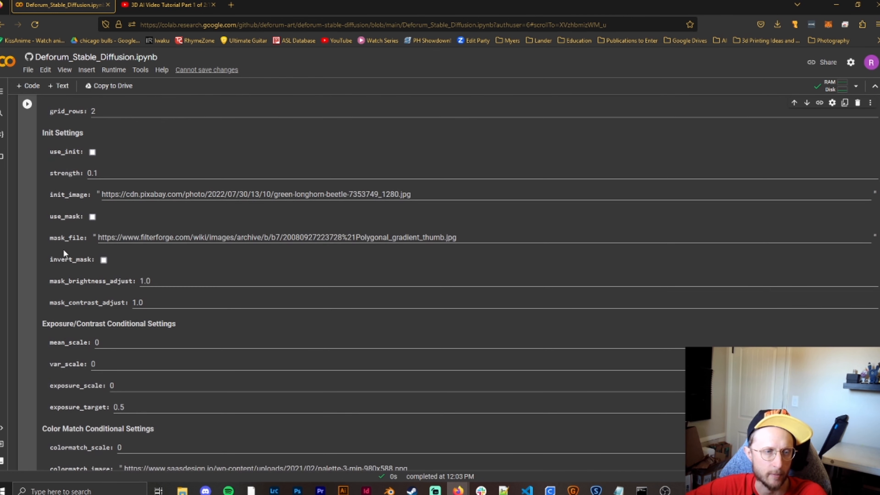
scroll(66, 241, down, 15)
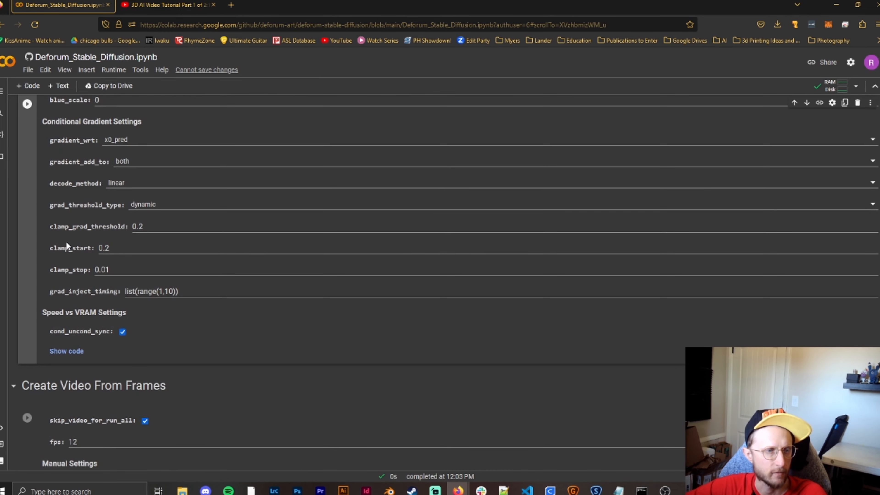
scroll(53, 373, up, 12)
scroll(47, 375, down, 12)
scroll(47, 374, up, 13)
scroll(47, 375, up, 15)
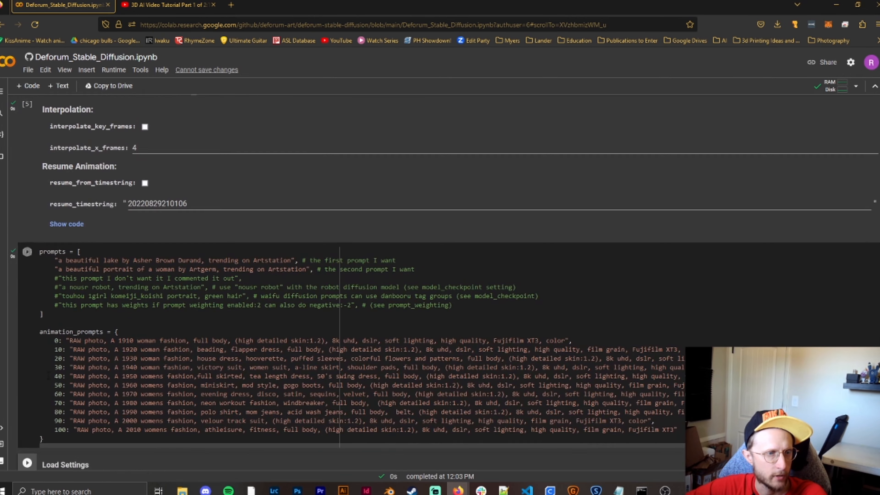
scroll(38, 370, down, 5)
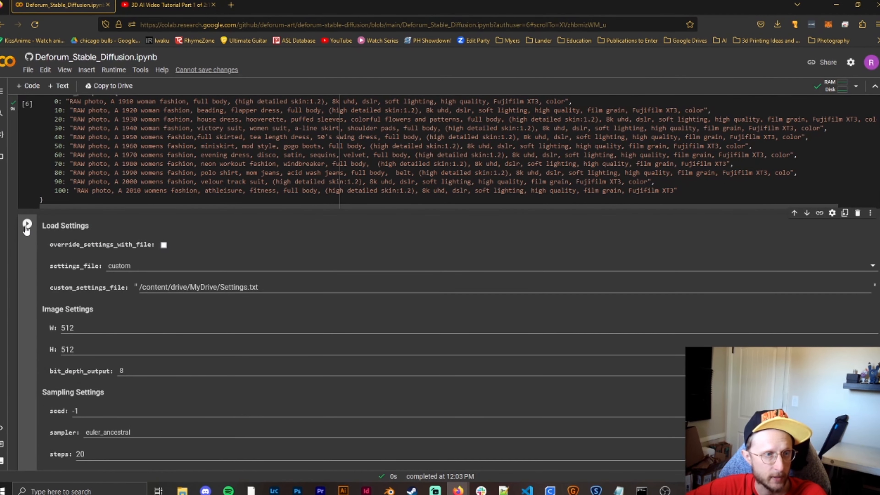
click(27, 224)
scroll(27, 224, down, 20)
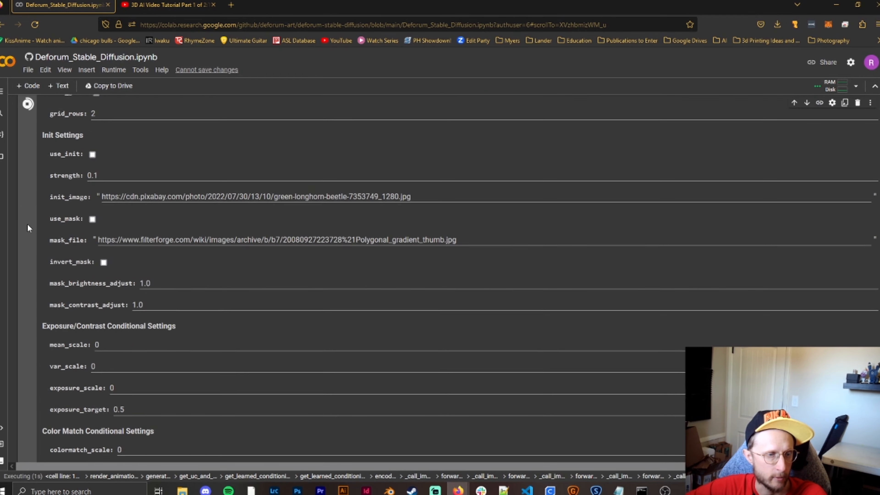
scroll(23, 227, down, 2)
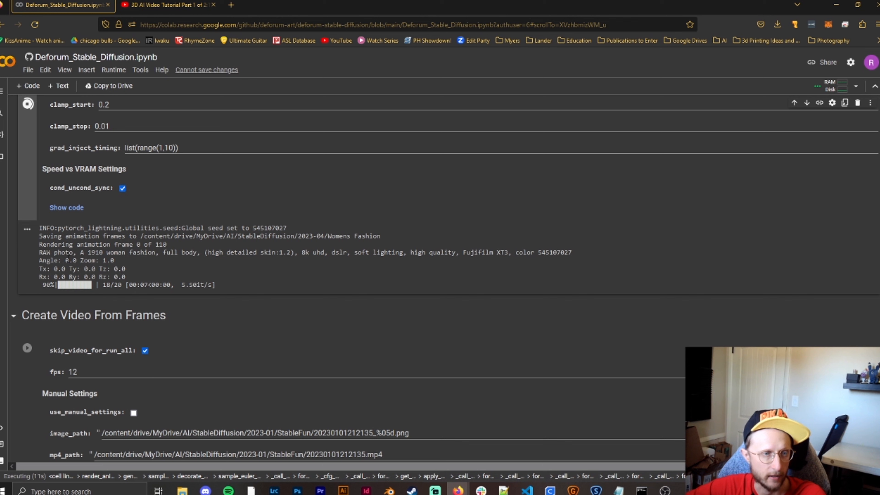
scroll(33, 254, down, 3)
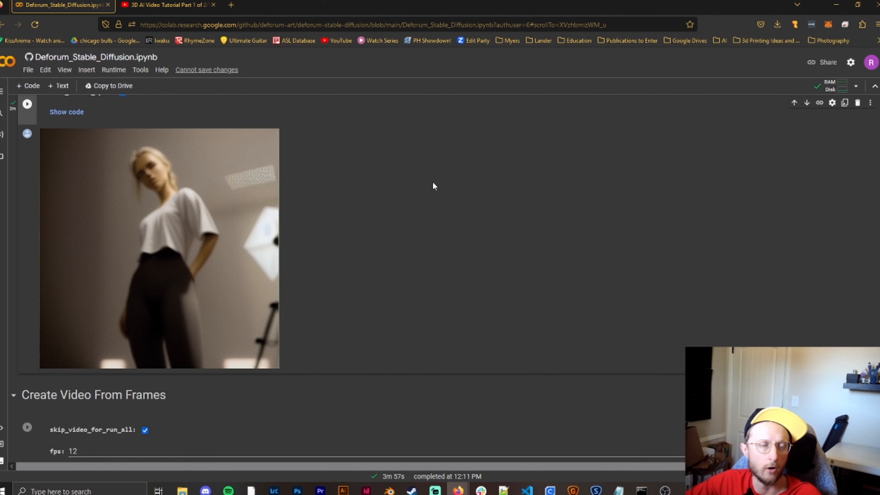
scroll(433, 186, up, 2)
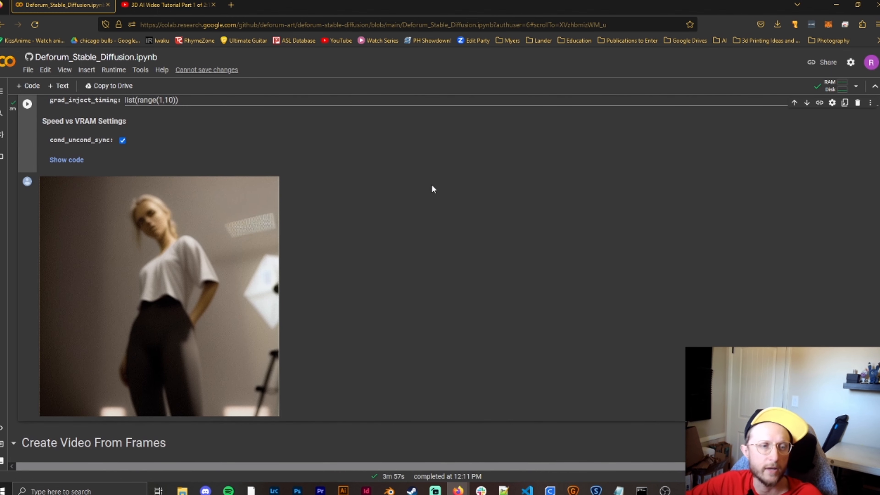
- Try enabling render_steps under Create Video From Frames and turn it off again
scroll(431, 186, down, 9)
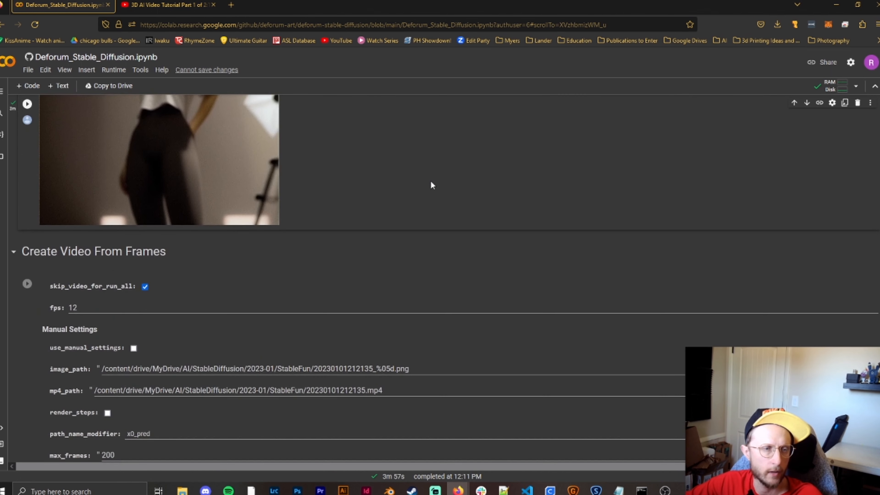
scroll(408, 175, up, 1)
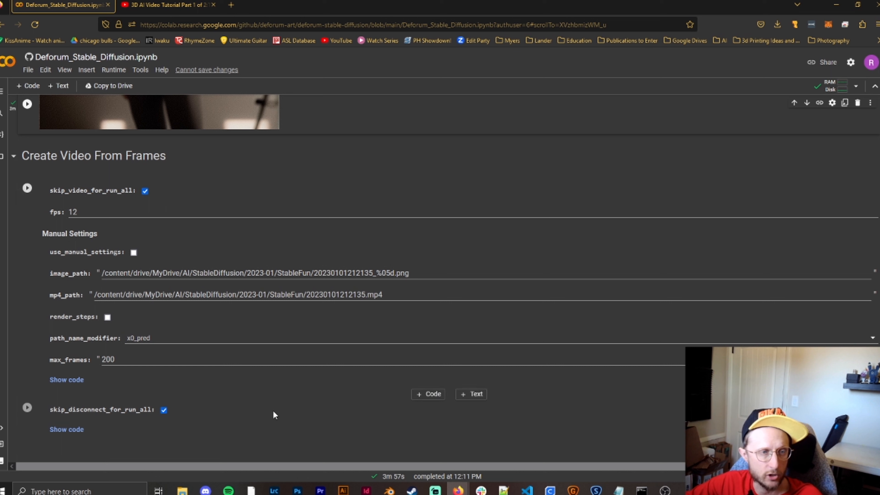
click(107, 317)
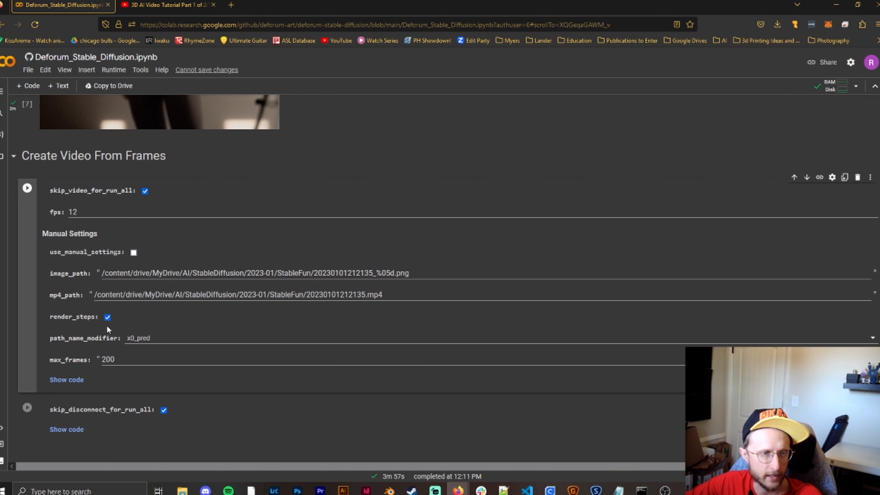
click(108, 318)
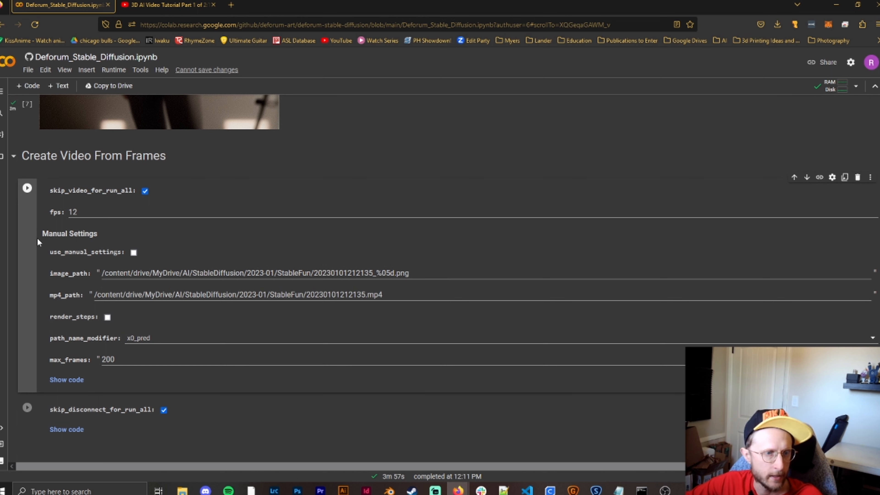
- Create the video from the frames with skip_video_for_run_all turned off and play it back
click(27, 187)
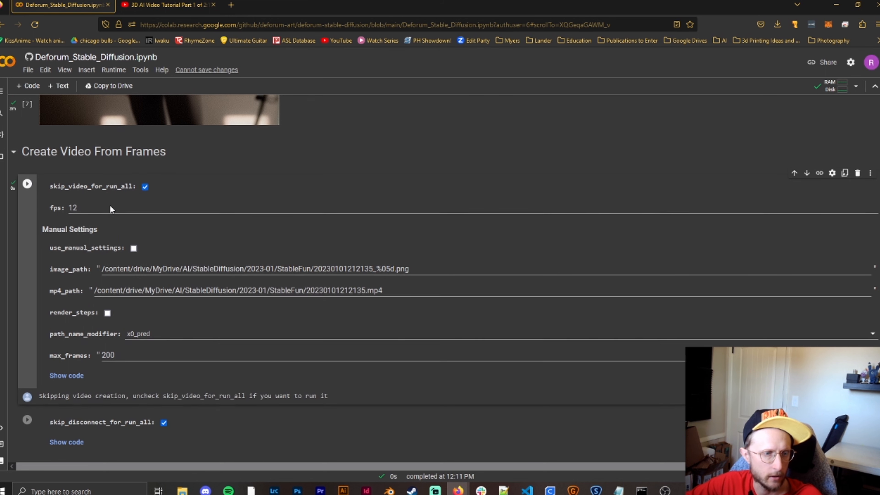
scroll(109, 205, down, 3)
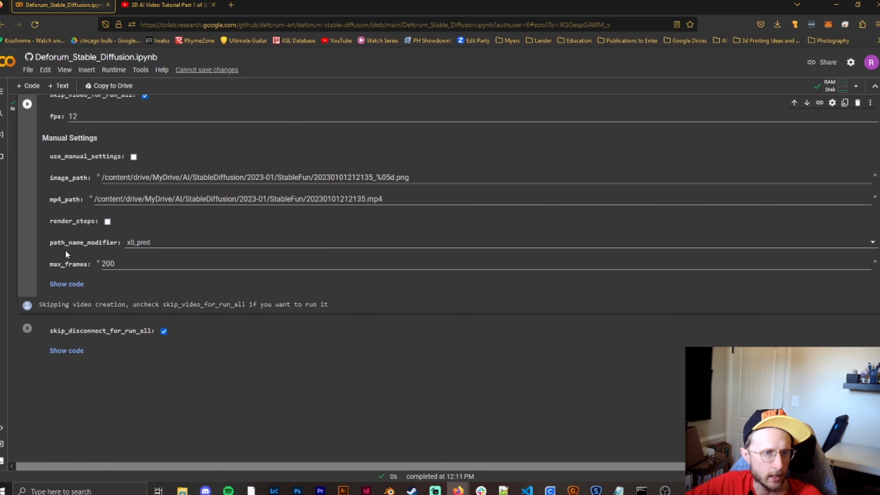
scroll(68, 251, up, 1)
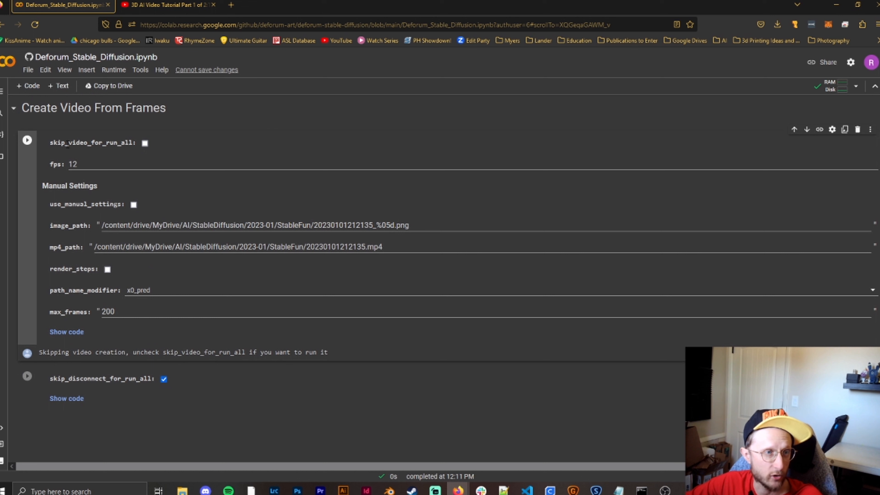
click(29, 142)
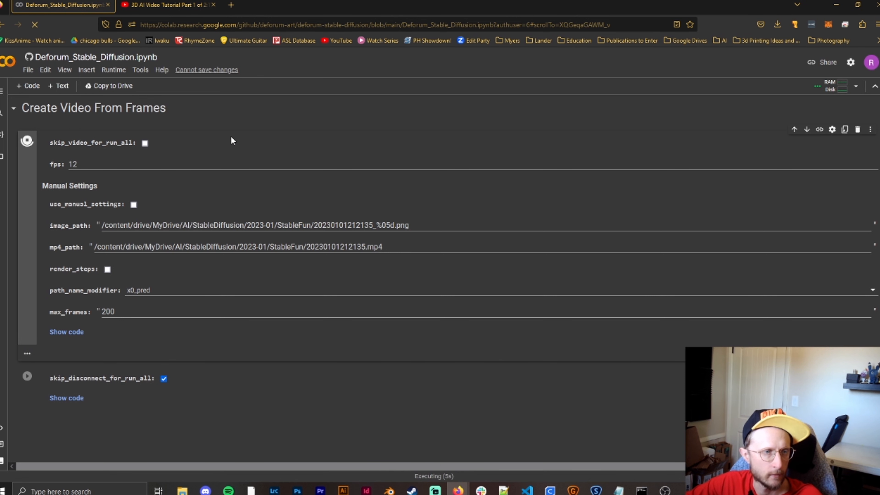
scroll(229, 149, down, 5)
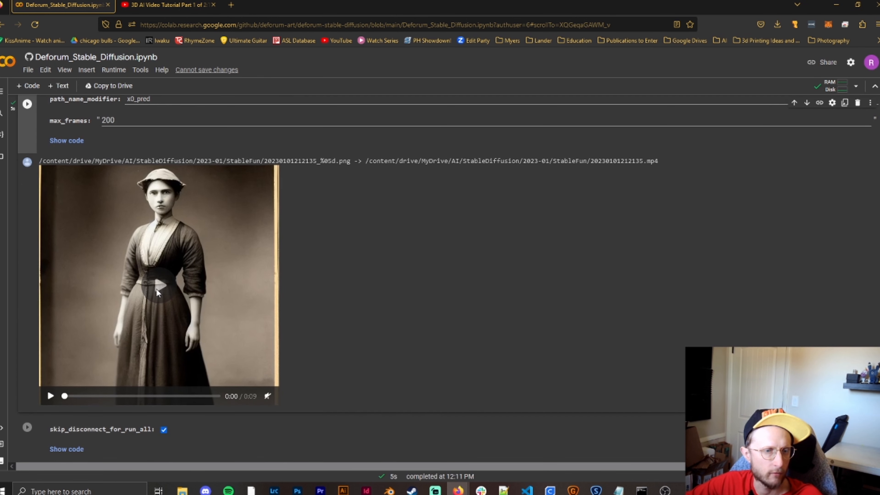
click(155, 288)
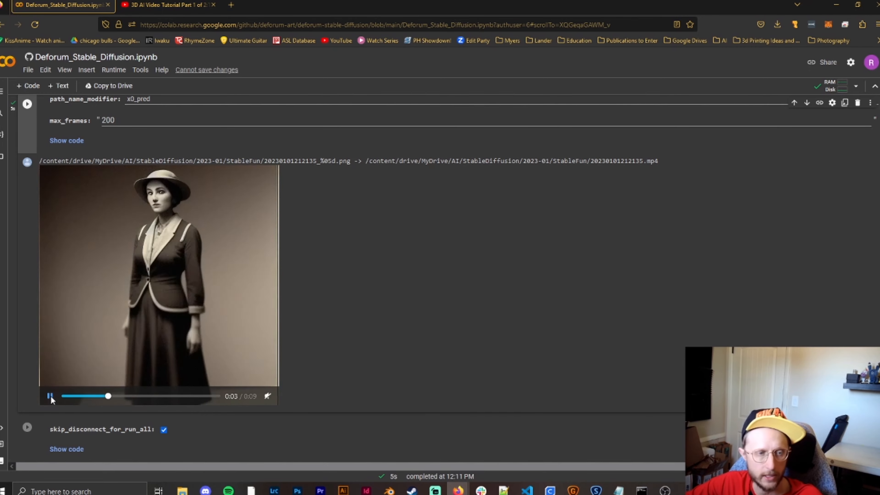
- Review the batch settings, the animation prompts and the last rendered frame
scroll(223, 388, up, 20)
scroll(214, 391, up, 20)
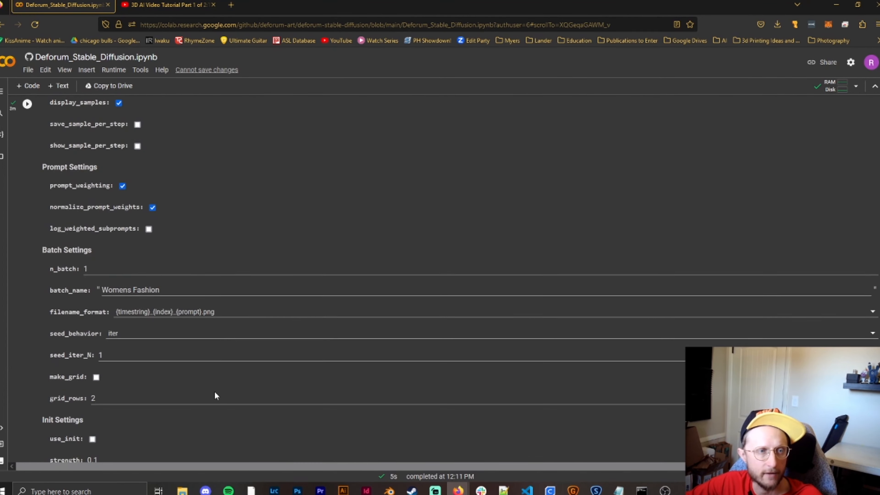
scroll(218, 399, down, 5)
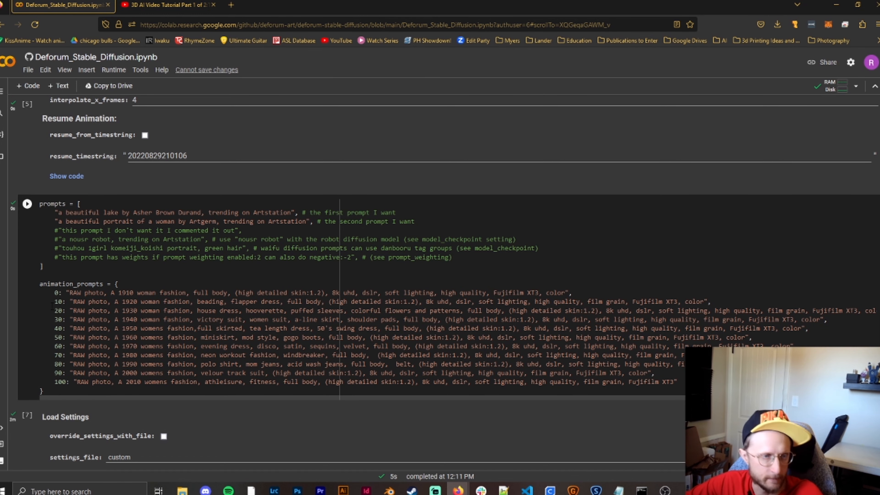
scroll(49, 307, down, 20)
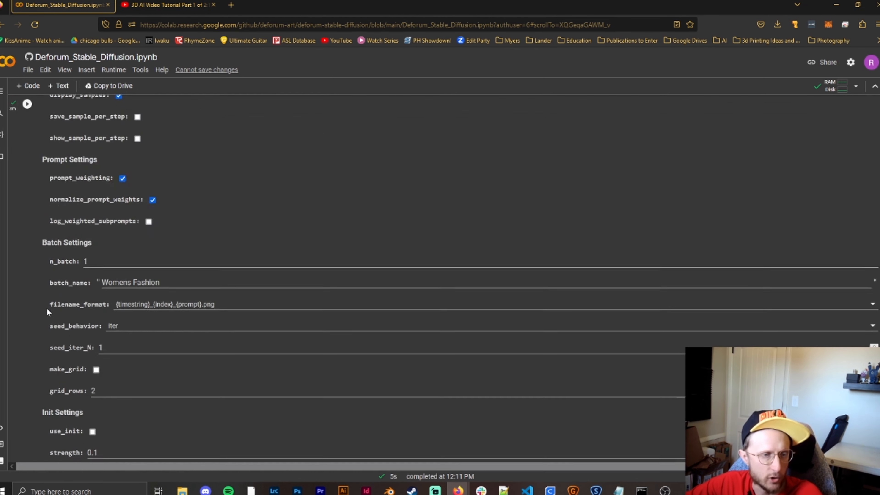
scroll(44, 305, down, 15)
scroll(44, 304, up, 7)
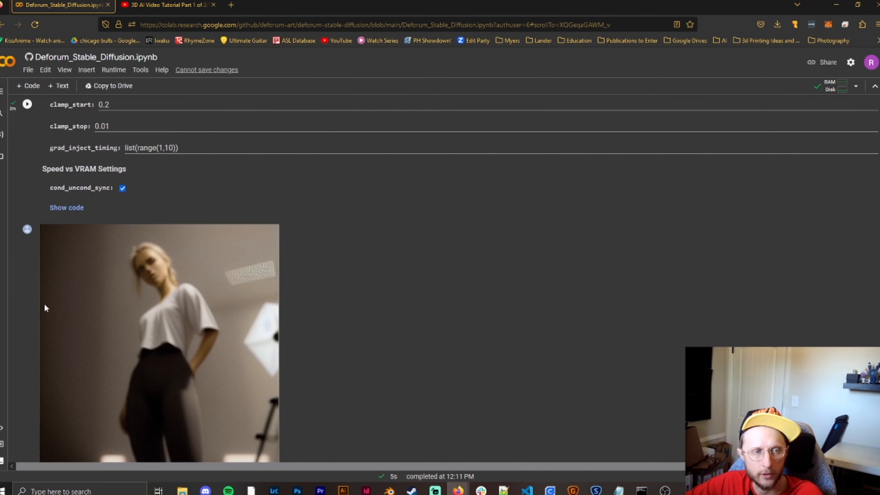
scroll(38, 303, down, 4)
scroll(31, 298, up, 3)
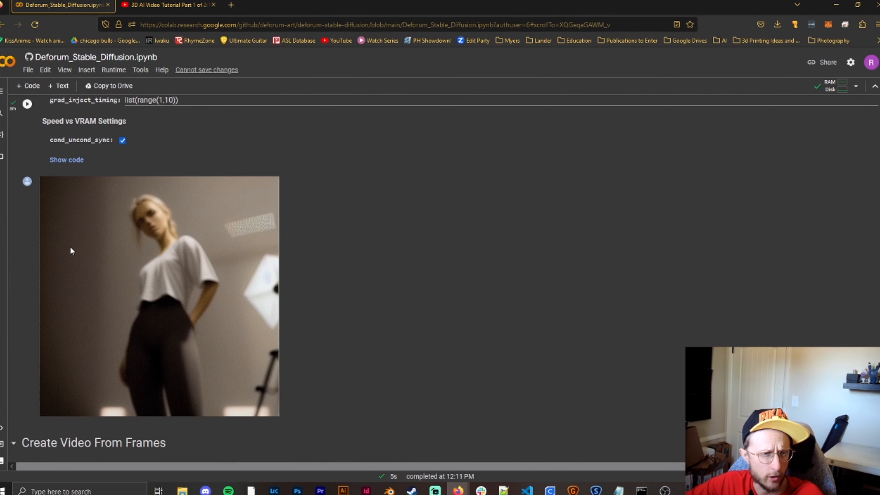
- Move the playback of the generated video to 0:06 to examine that frame
scroll(170, 245, down, 15)
scroll(176, 302, up, 3)
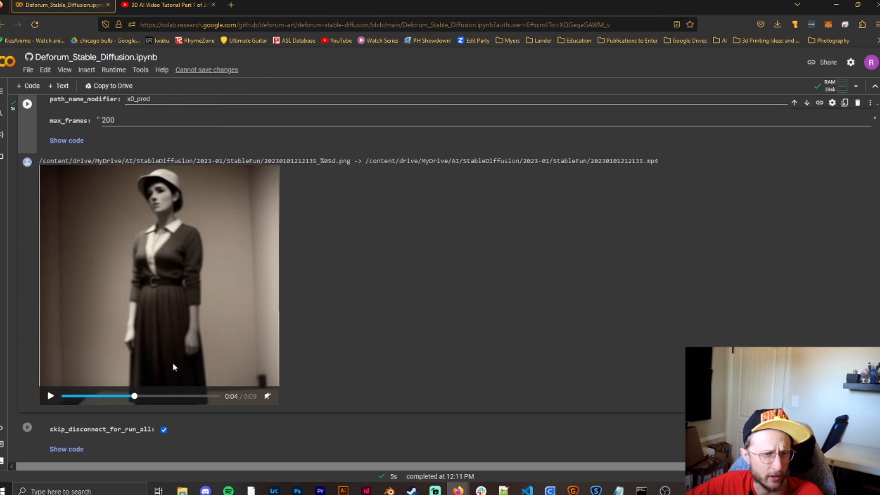
drag(183, 398, 163, 399)
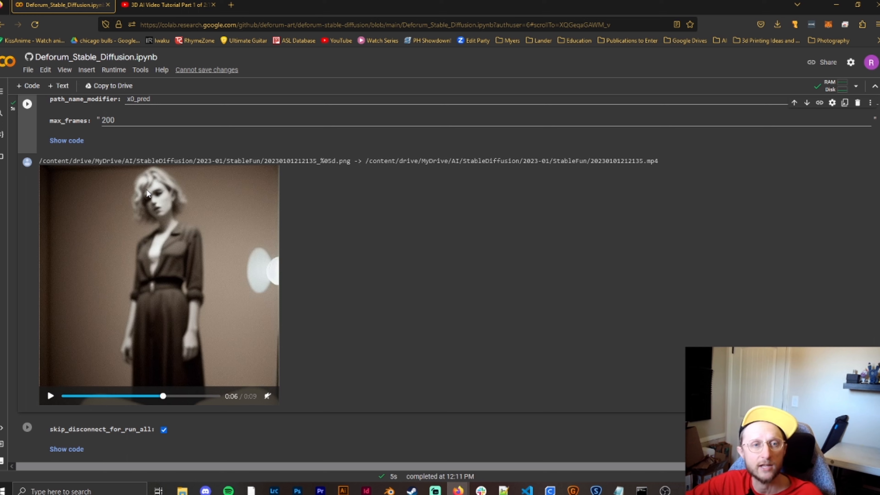
- Set the animation's motion parameters to translation_x 0:(1), zoom 0:(1.5) and angle 0:(2)
scroll(294, 243, up, 5)
scroll(294, 246, down, 4)
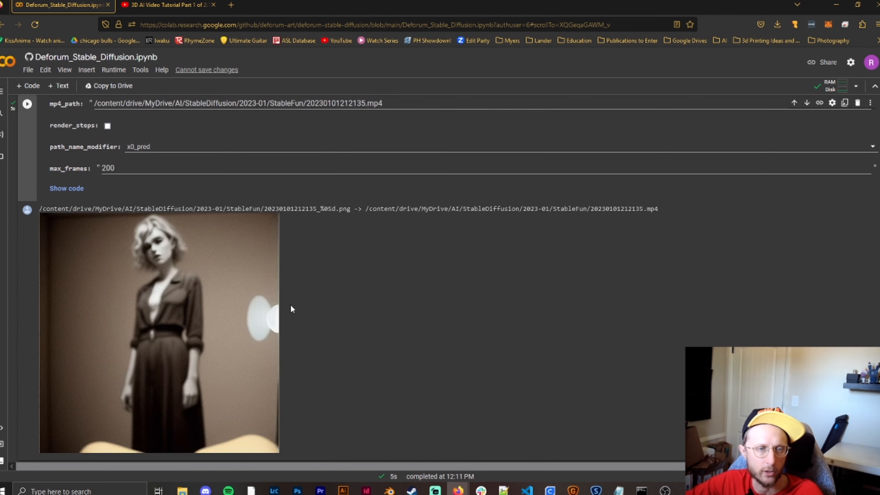
scroll(288, 295, up, 8)
scroll(281, 291, up, 20)
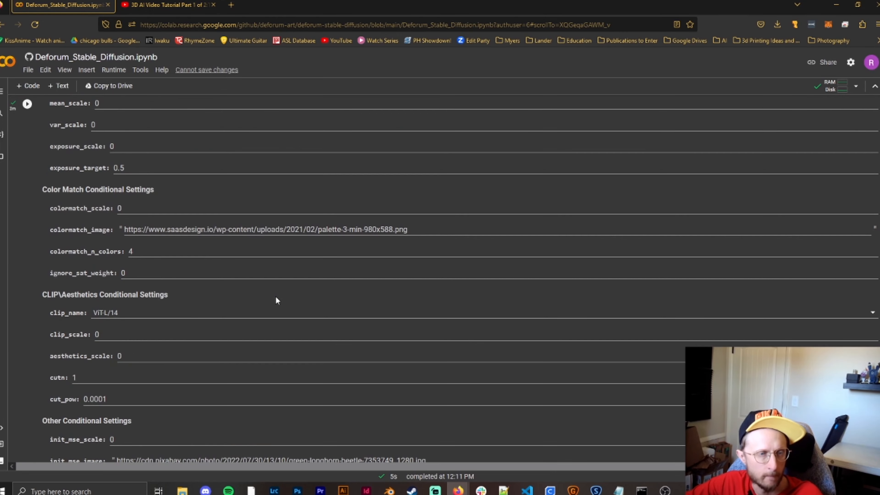
scroll(280, 295, up, 20)
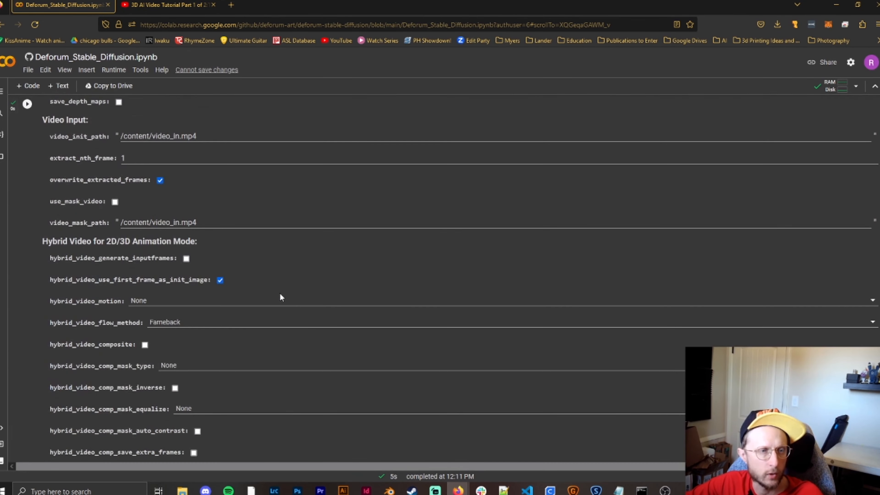
scroll(280, 293, up, 20)
scroll(280, 289, down, 2)
scroll(280, 291, down, 2)
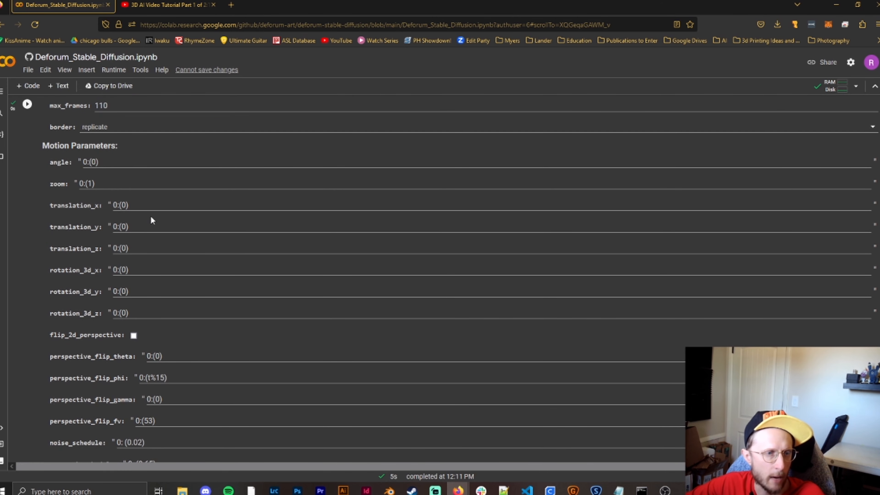
click(127, 204)
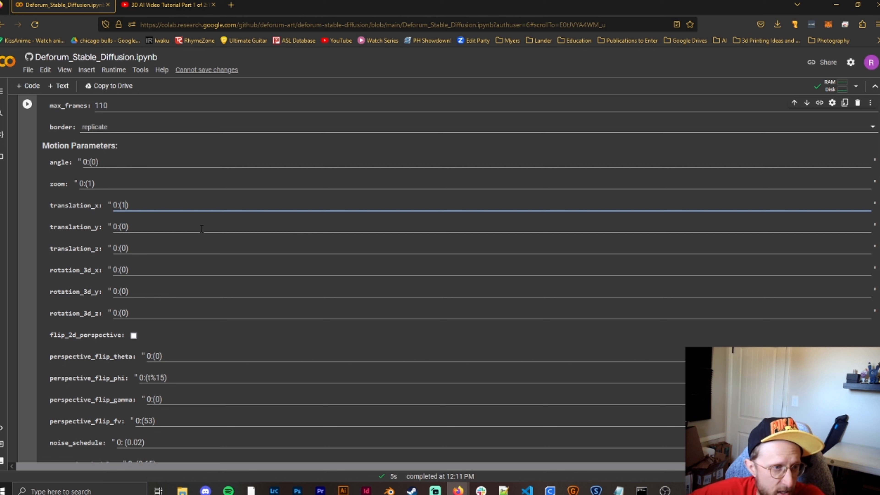
click(92, 183)
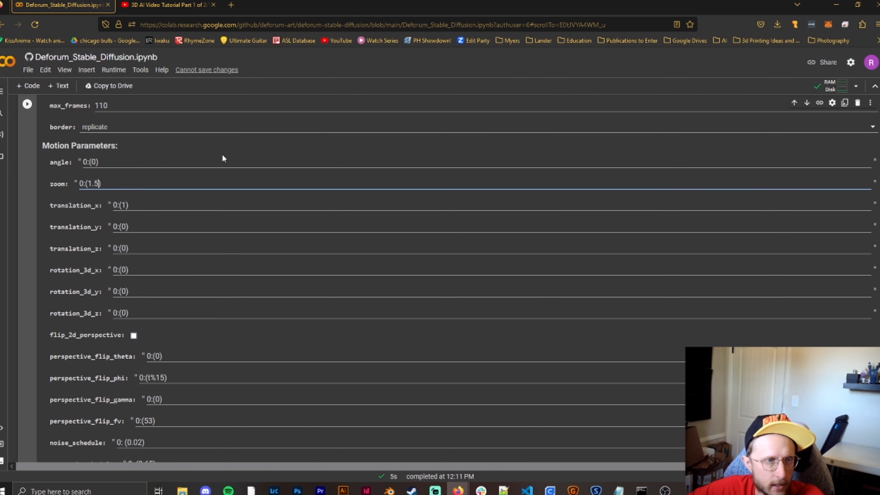
click(93, 170)
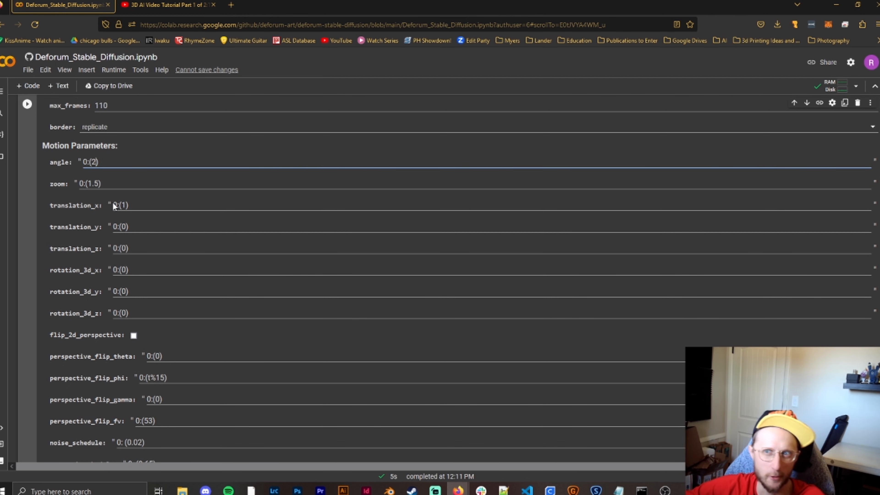
- Run the animation settings cell and the prompts cell to apply the new motion parameters
scroll(40, 266, up, 20)
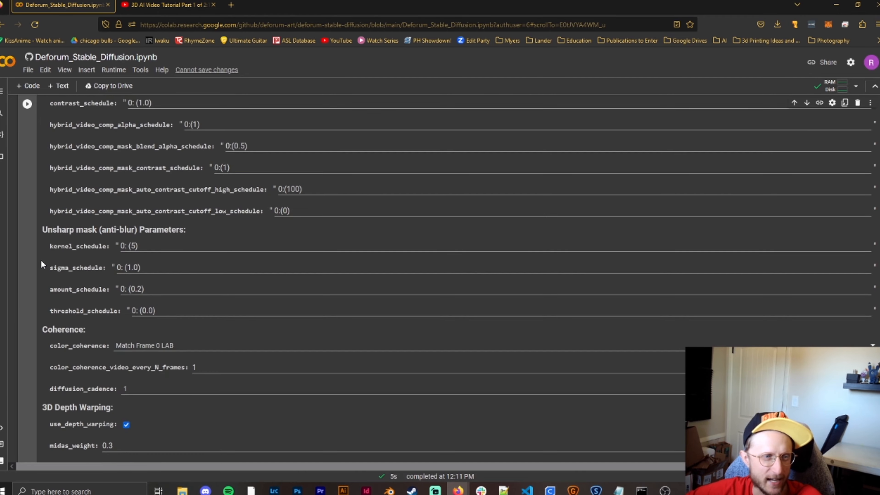
scroll(41, 260, down, 10)
scroll(41, 259, up, 20)
scroll(39, 300, up, 20)
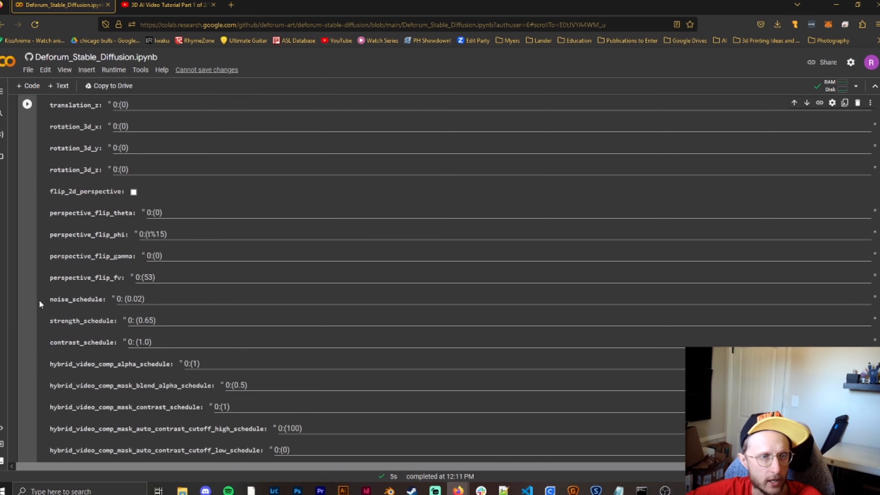
click(27, 213)
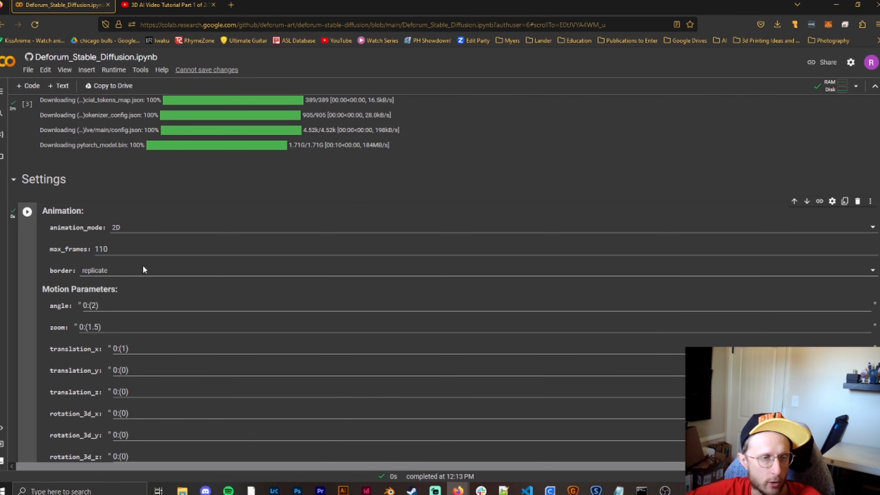
scroll(53, 310, down, 20)
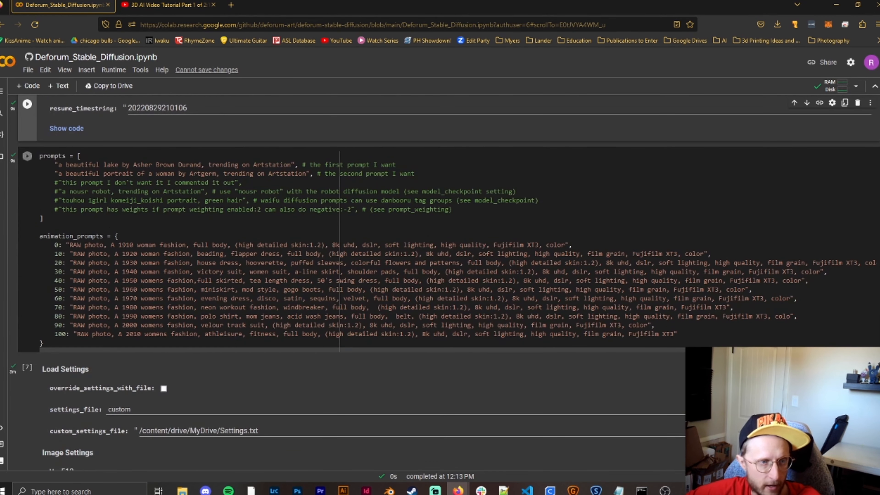
click(27, 156)
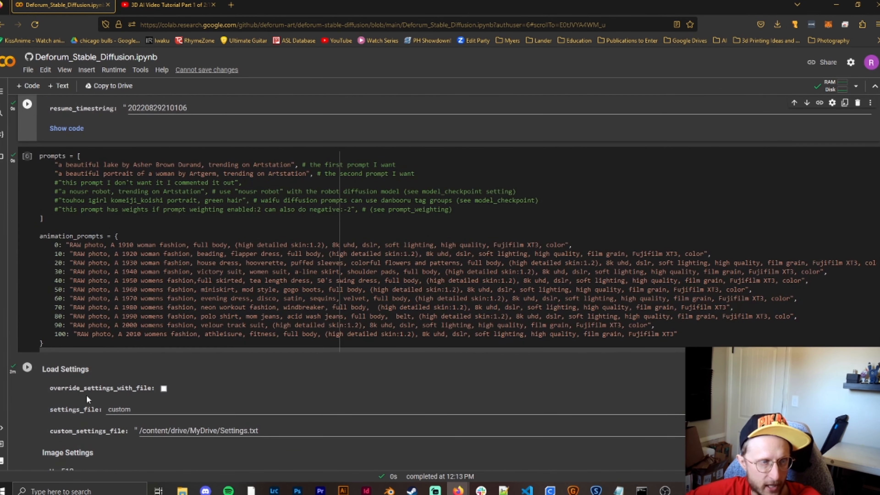
- Run the Load Settings cell to render the Womens Fashion frames at 512 by 512 with 20 steps
scroll(34, 367, down, 20)
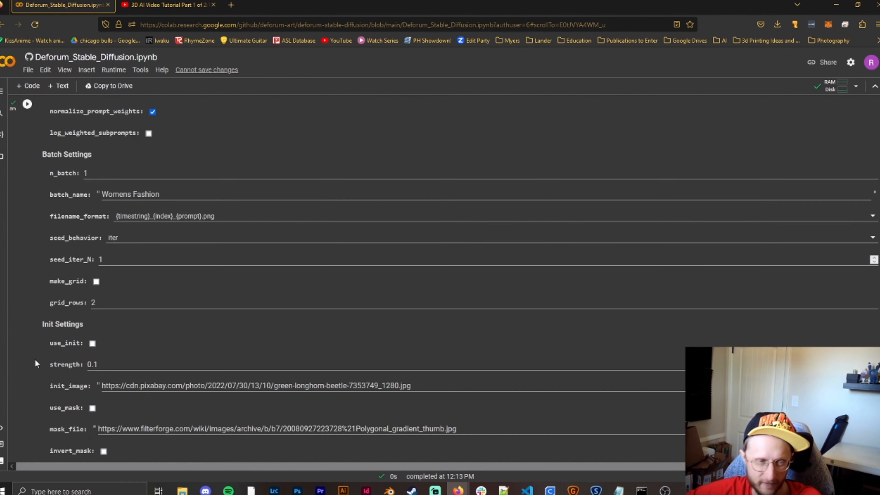
scroll(36, 355, down, 15)
scroll(37, 352, up, 6)
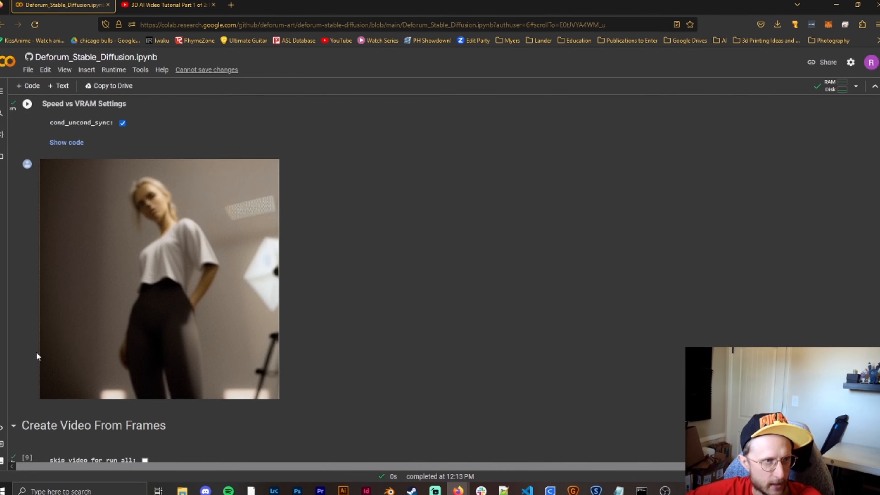
scroll(37, 357, up, 20)
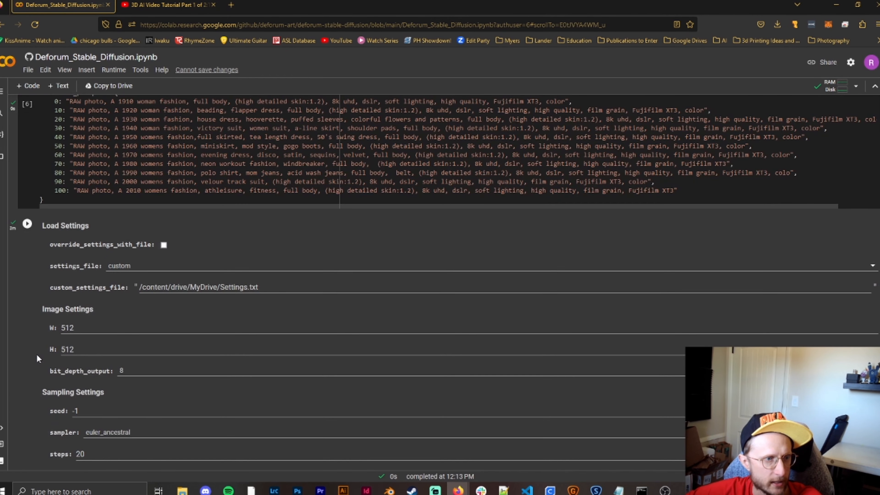
click(28, 225)
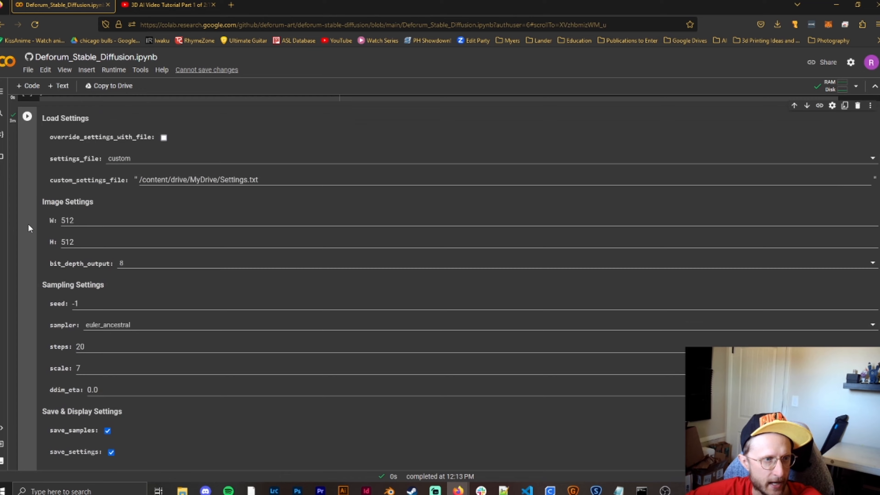
click(25, 118)
scroll(12, 210, down, 20)
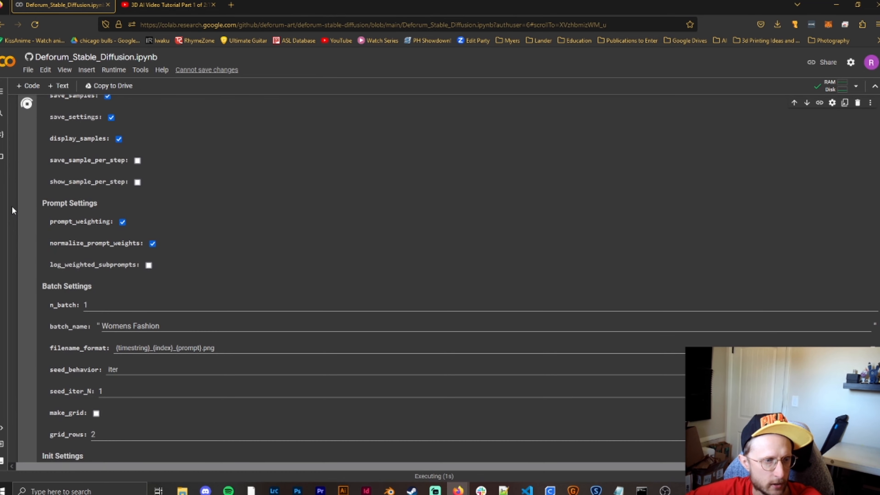
- Play the newly created video under Create Video From Frames and pause it at about 0:02
scroll(13, 211, up, 2)
scroll(13, 212, down, 2)
scroll(13, 211, up, 1)
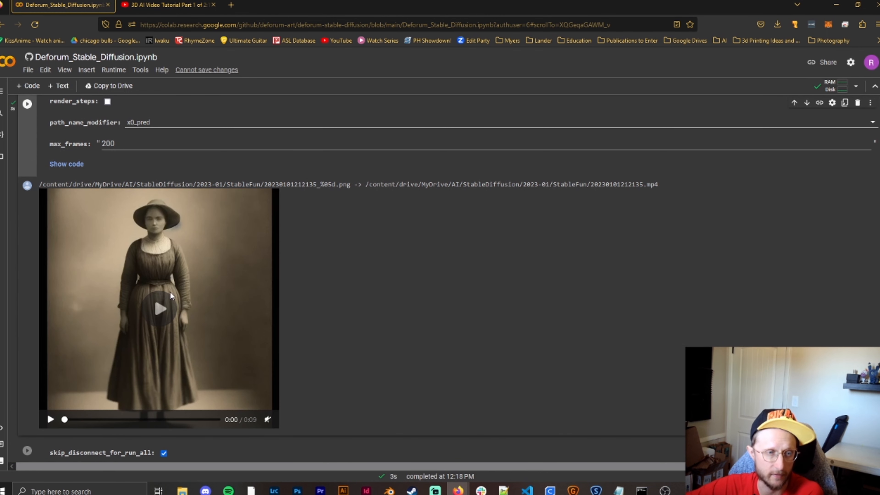
click(161, 309)
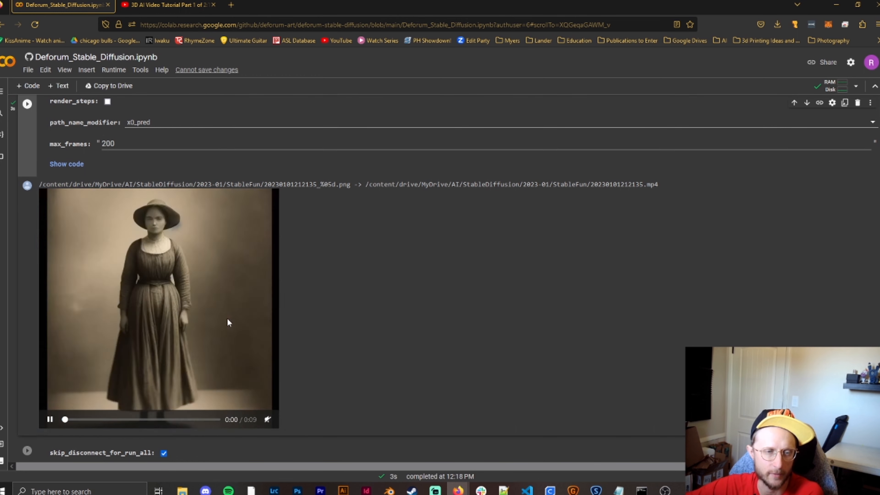
click(51, 420)
- Reset the motion parameters zoom to 0:(1) and angle to 0:(0) in the animation settings
scroll(387, 340, up, 20)
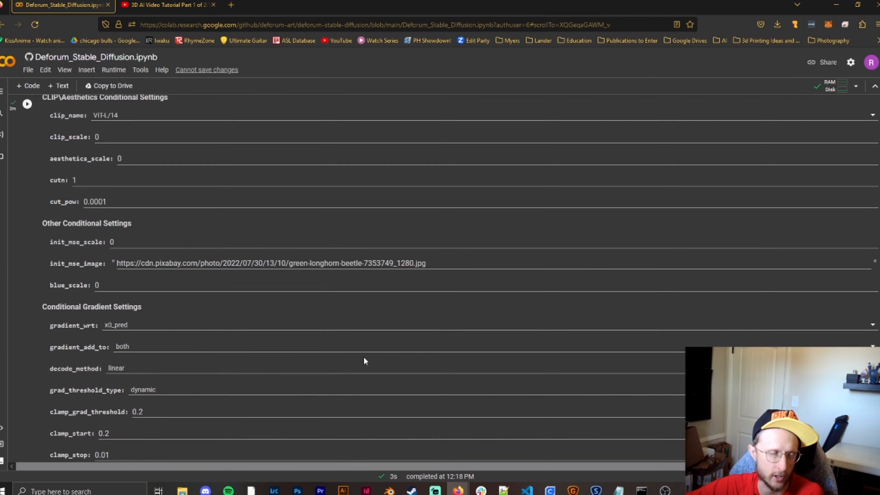
scroll(347, 360, up, 15)
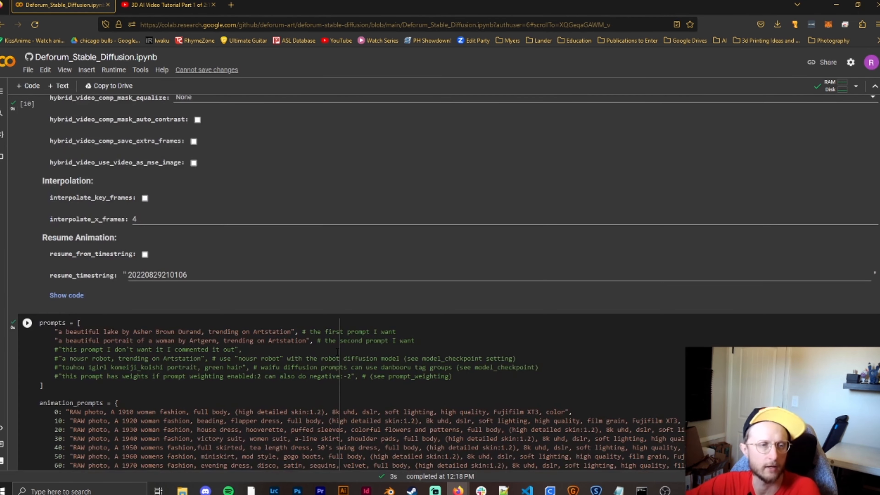
scroll(337, 352, down, 5)
scroll(337, 351, up, 20)
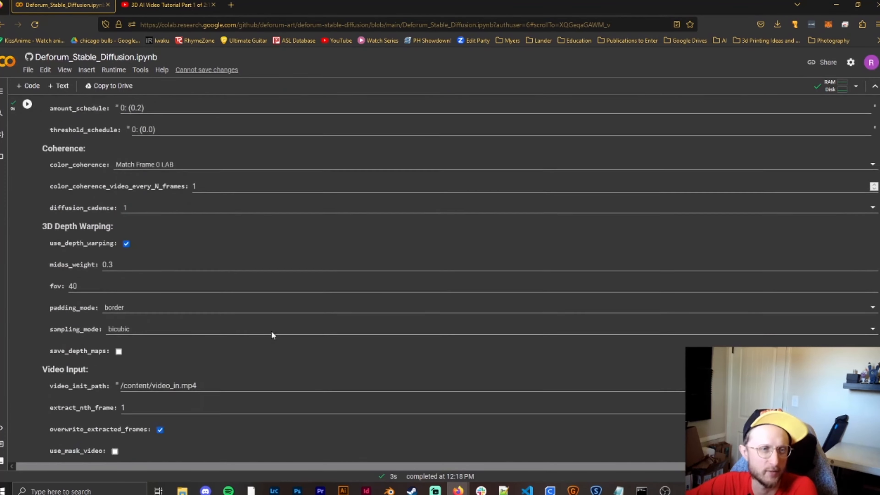
scroll(273, 333, up, 15)
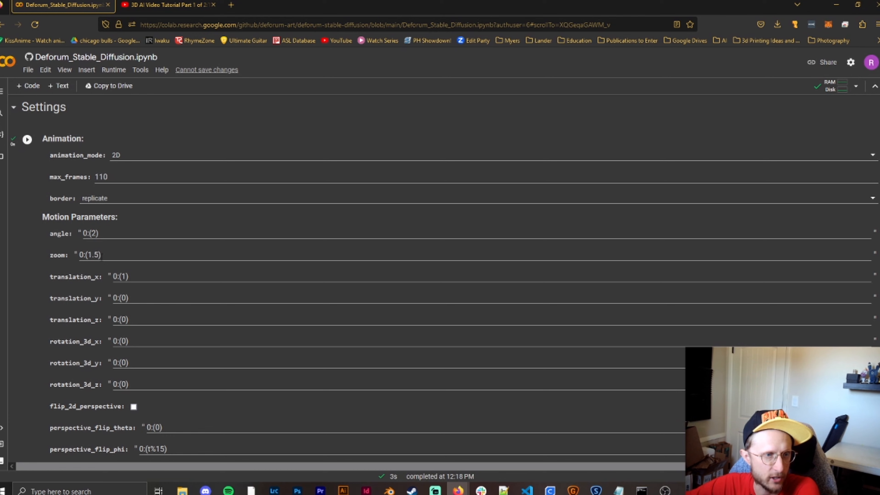
click(97, 255)
key(BackSpace)
key(BackSpace)
click(97, 210)
key(BackSpace)
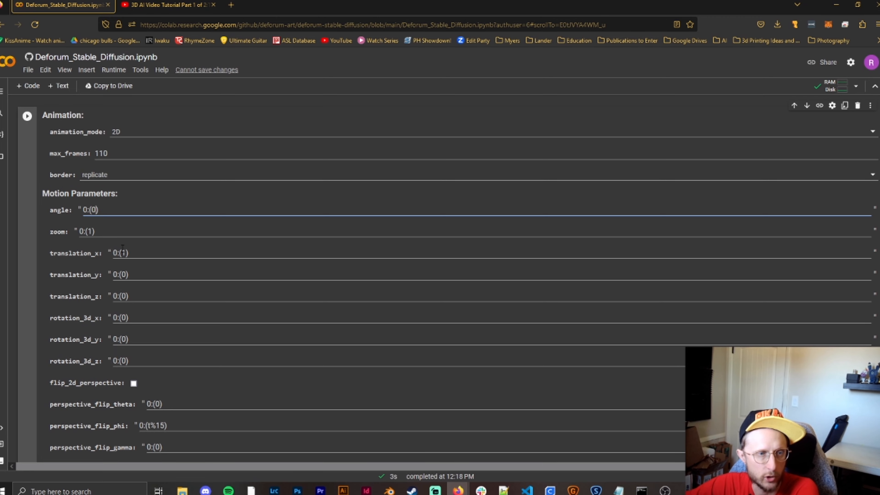
- Try removing the 49:(1) keyframe from the translation_x schedule, giving 0:(1), 50:(0)
scroll(91, 301, down, 20)
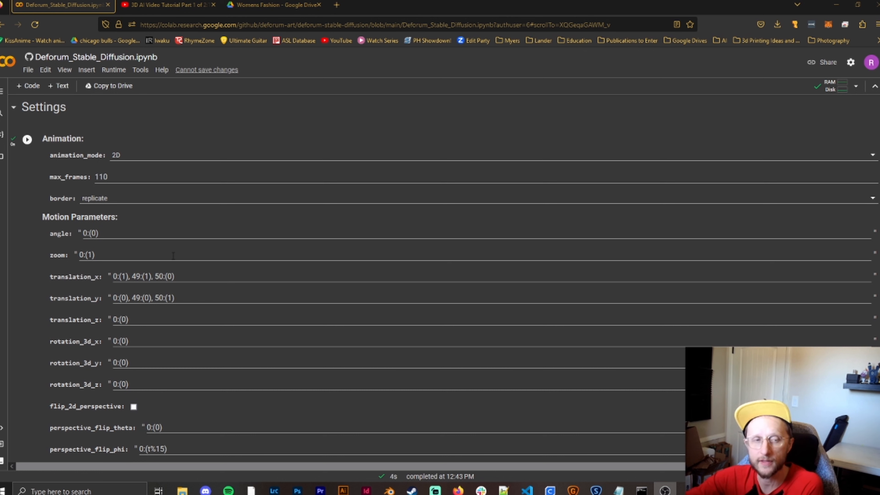
scroll(156, 280, down, 1)
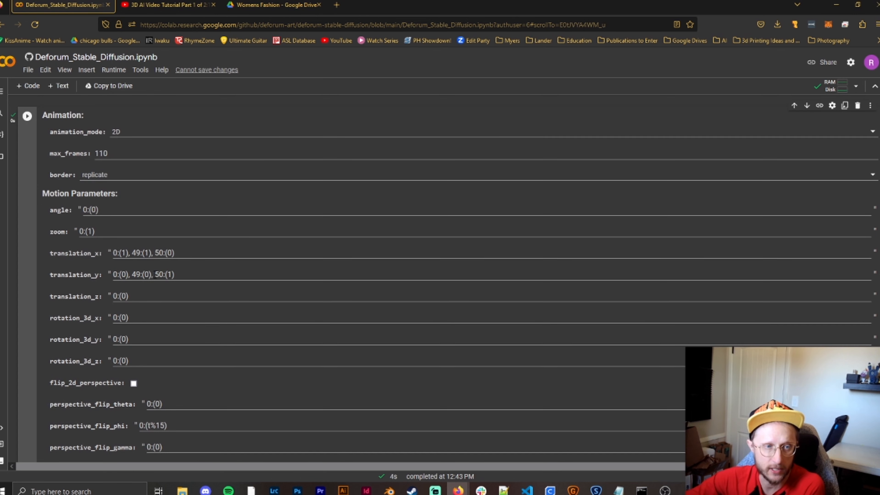
click(155, 252)
key(BackSpace)
key(BackSpace)
key(BackSpace)
key(BackSpace)
key(BackSpace)
key(BackSpace)
key(BackSpace)
key(BackSpace)
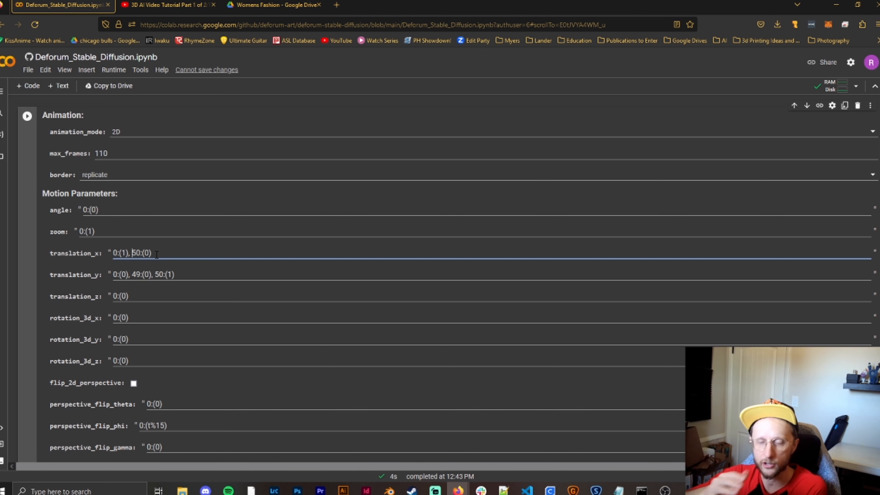
text(49:(1),)
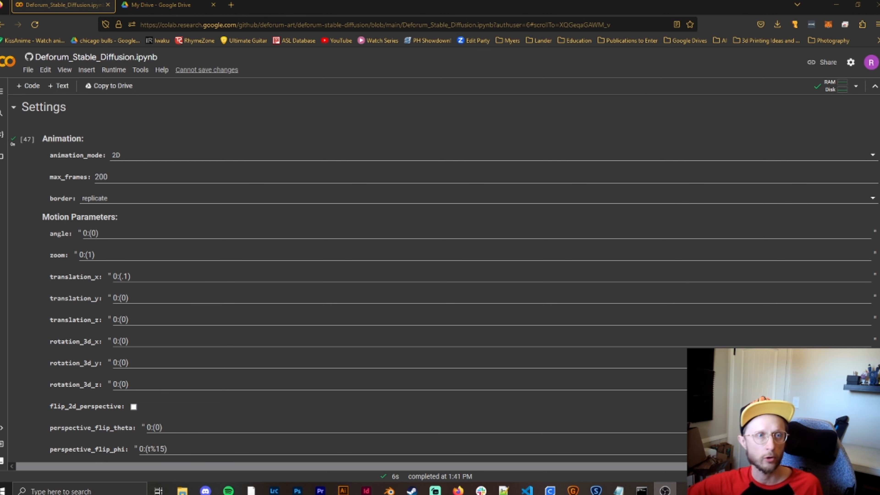
- Switch to Google Drive, open the folder AI/StableDiffusion/2023-04/Womens Fashion and look through the rendered frames
click(164, 5)
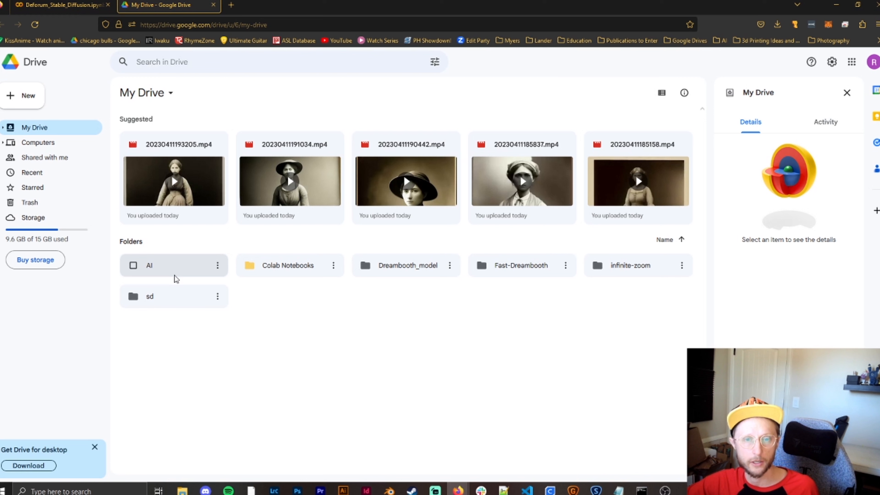
double_click(184, 268)
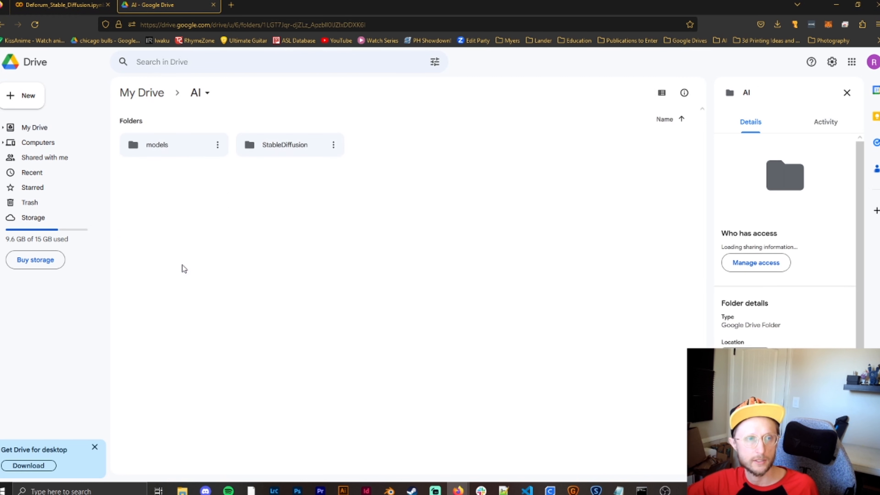
double_click(309, 152)
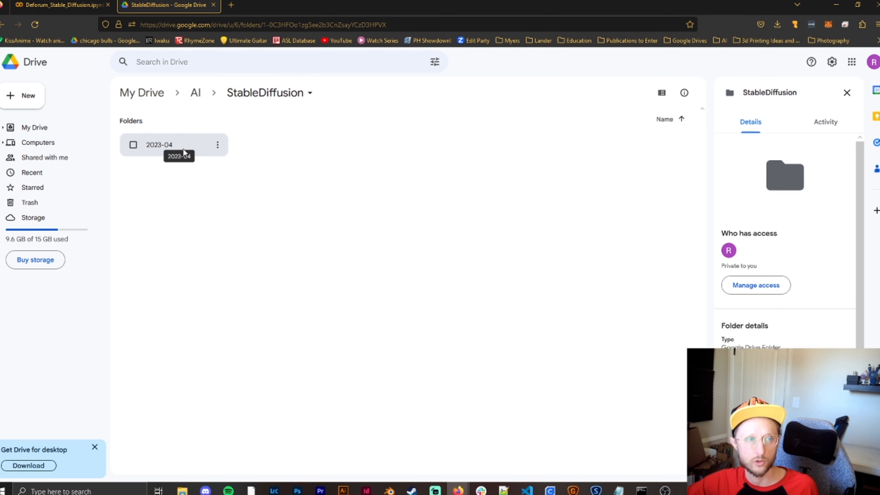
double_click(183, 150)
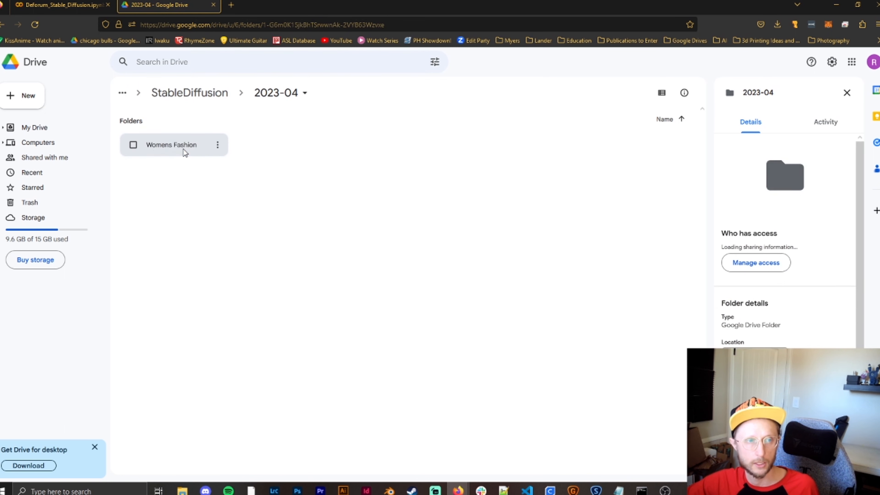
double_click(183, 149)
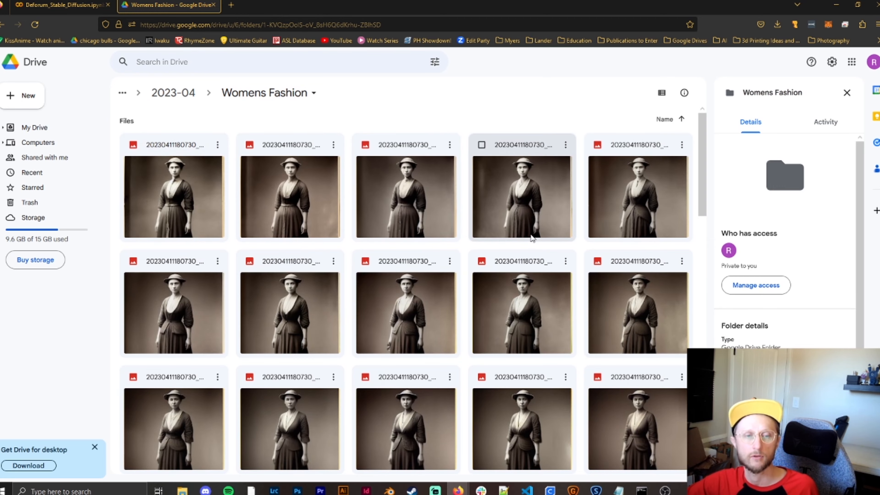
scroll(459, 267, down, 1)
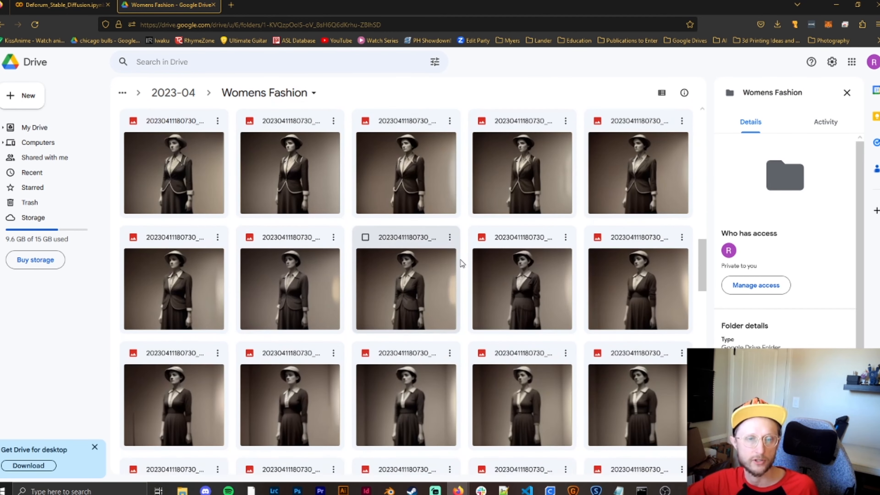
scroll(460, 259, down, 3)
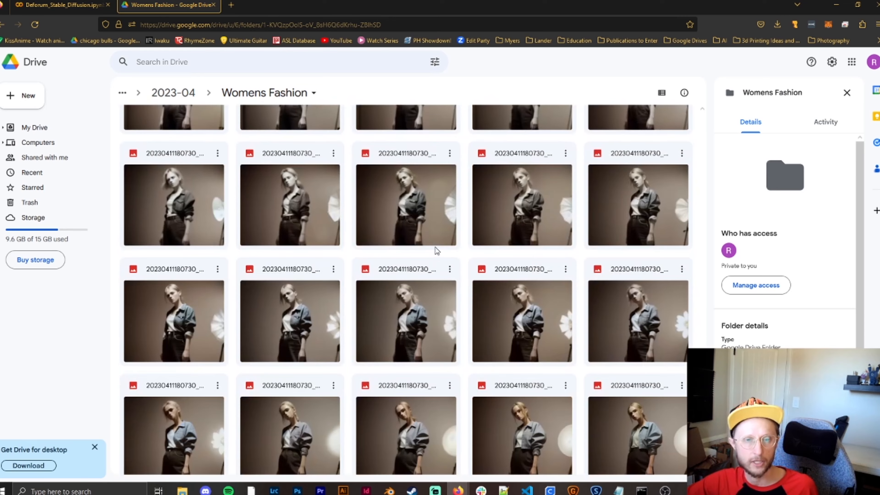
scroll(434, 246, down, 5)
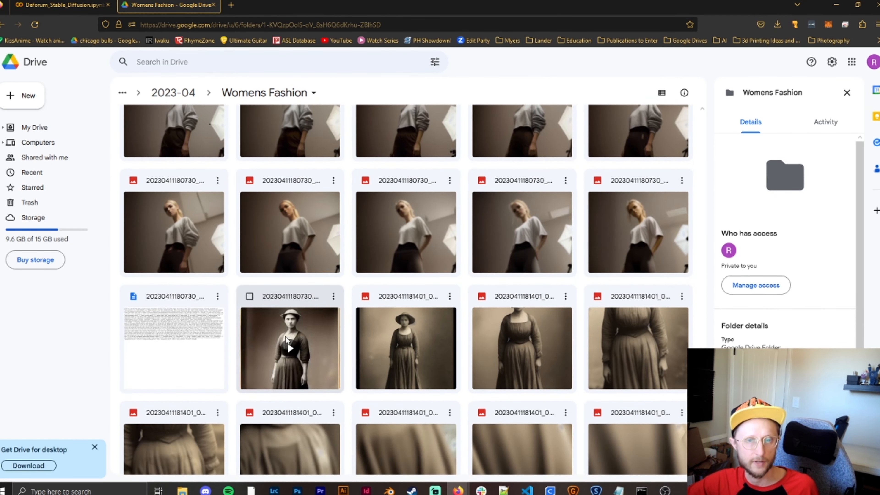
double_click(181, 336)
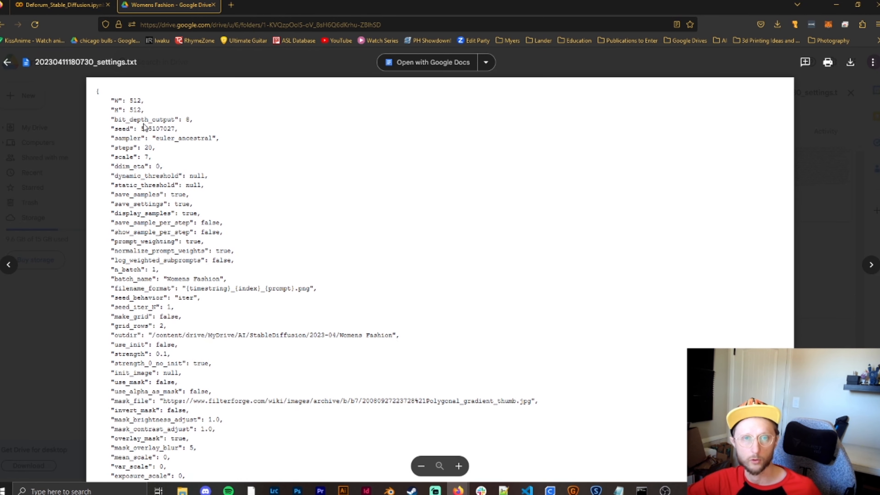
drag(140, 129, 176, 129)
click(176, 129)
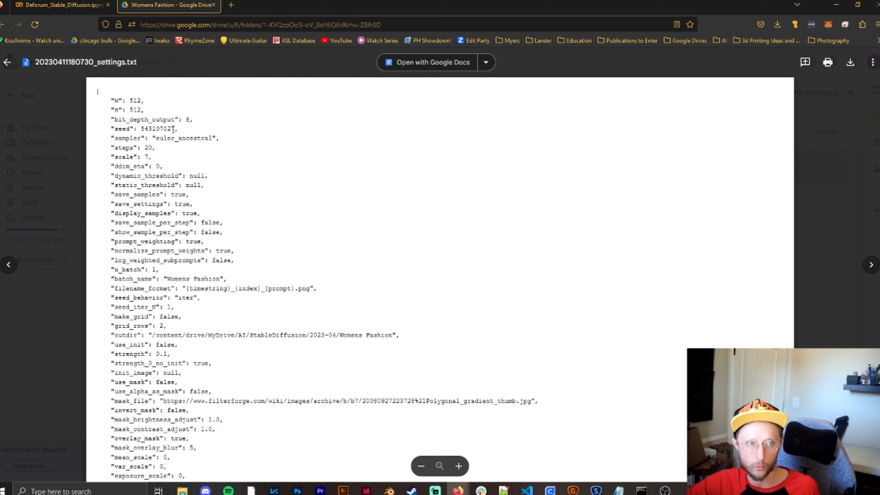
drag(175, 129, 140, 128)
click(166, 139)
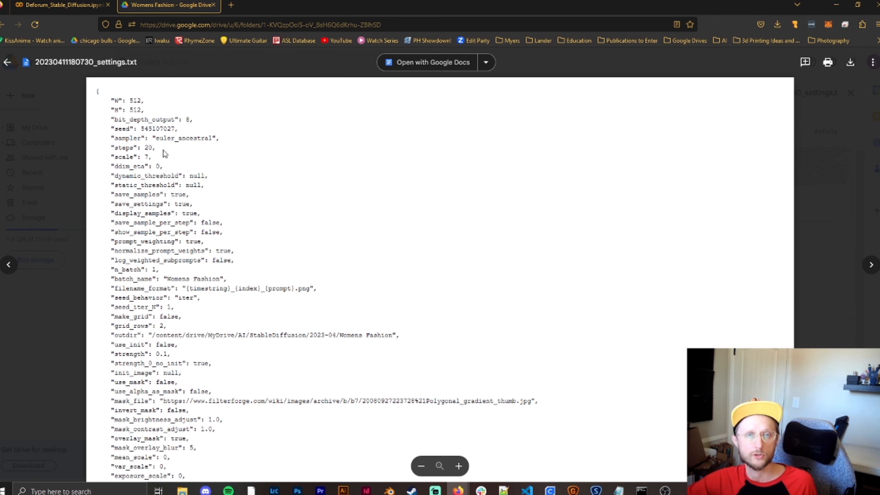
- Look through the prompts and animation parameters in the settings file, close it and browse back up the rendered frames
scroll(167, 172, down, 15)
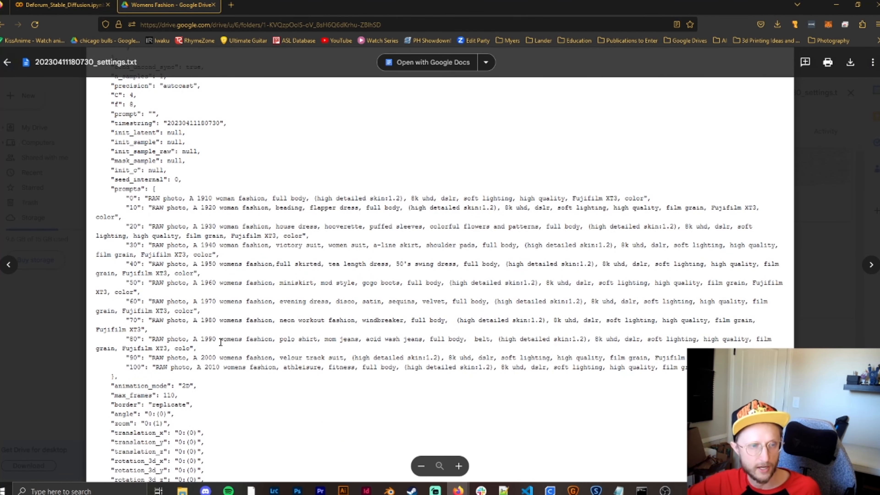
scroll(253, 333, down, 10)
scroll(310, 301, down, 3)
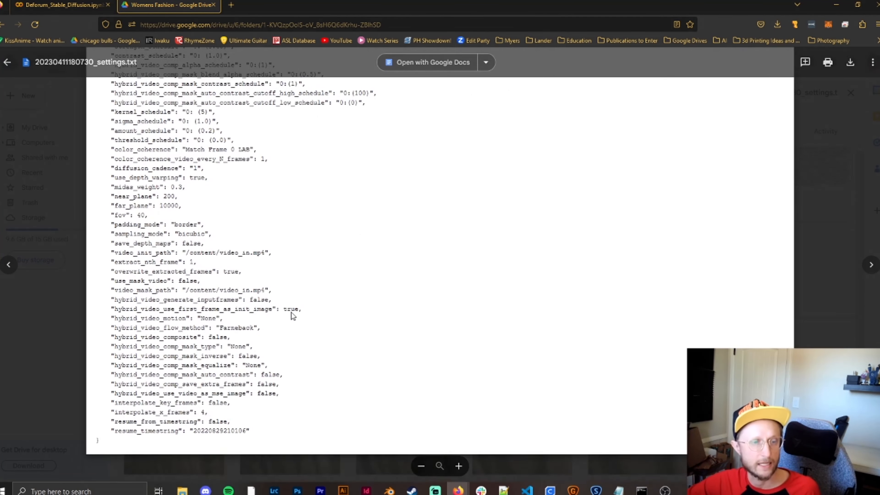
scroll(293, 314, up, 15)
scroll(261, 329, up, 4)
click(49, 358)
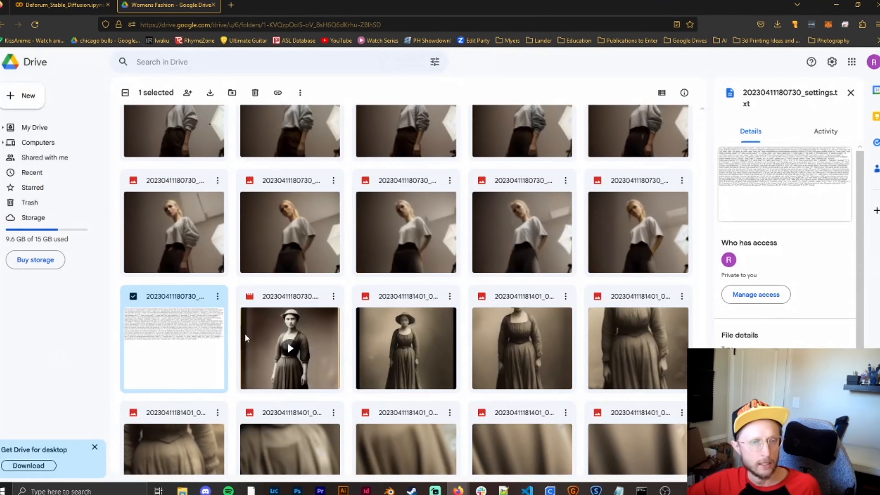
scroll(217, 343, up, 10)
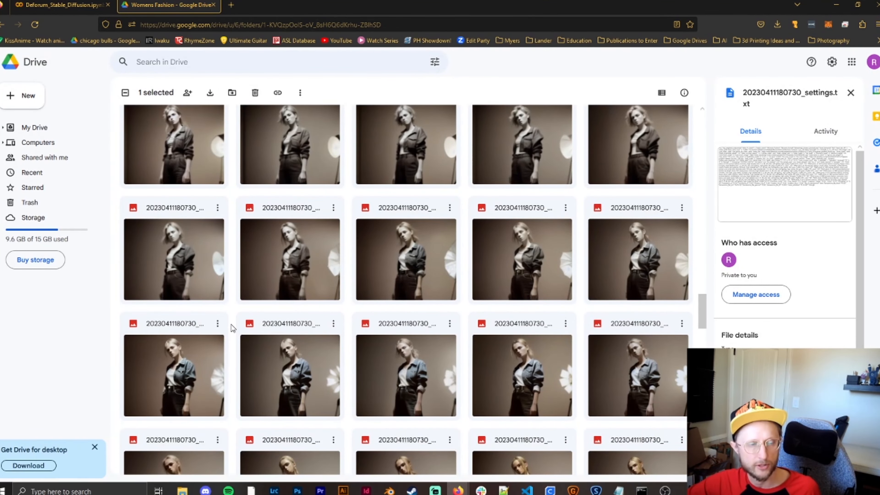
scroll(231, 328, up, 10)
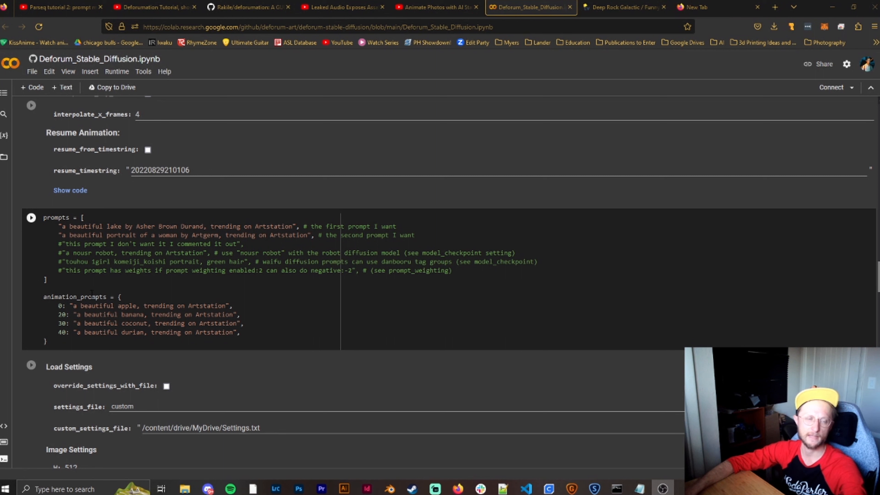
- In the Deforum notebook, append "--neg blurry, out of focus, mutated hands, double heads" to the frame 0 animation prompt
click(222, 306)
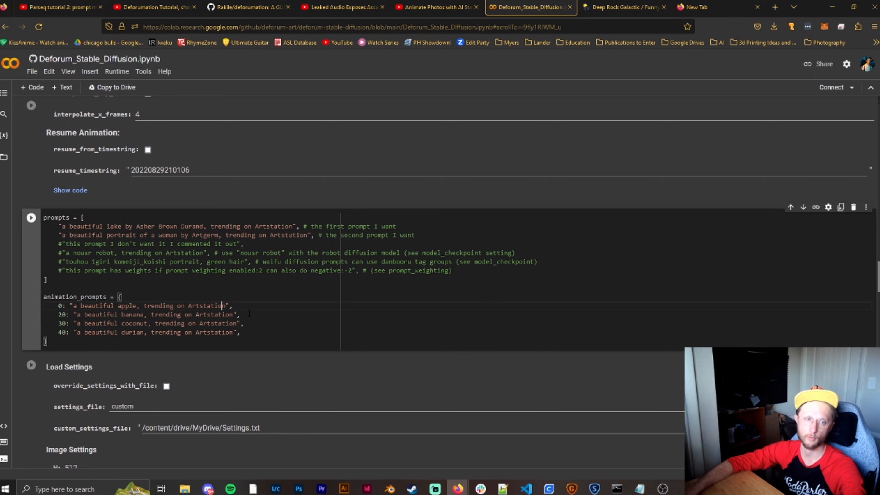
key(Right)
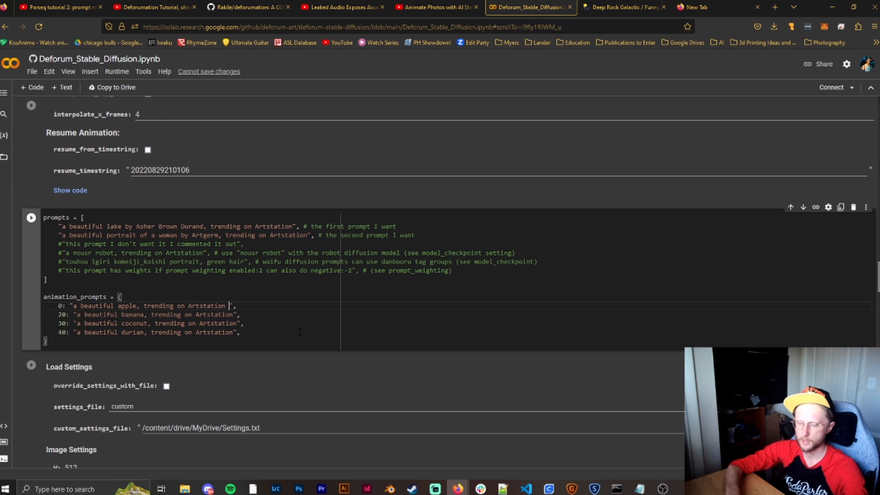
text(--neg)
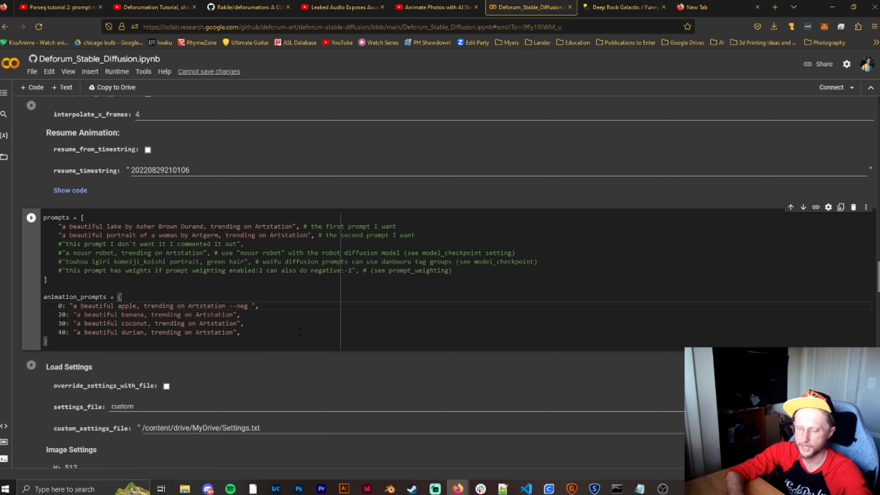
text(blurry, d)
key(BackSpace)
text(out of focu)
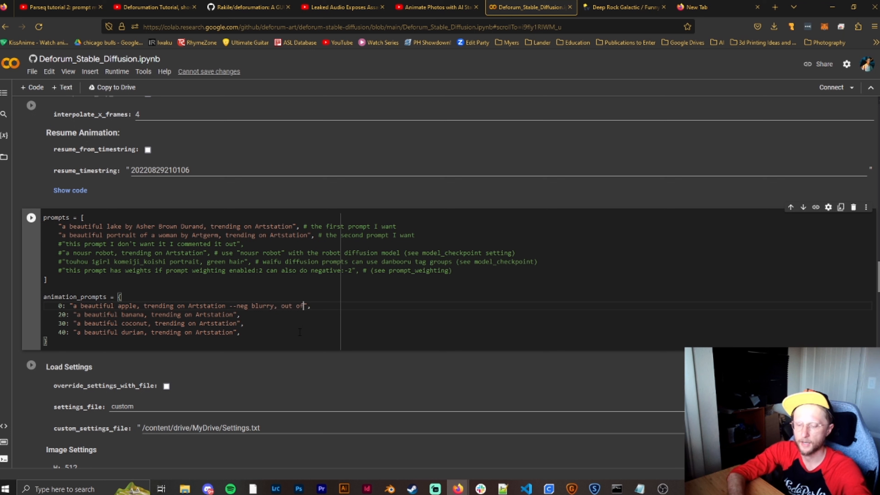
text(s, mutated hands)
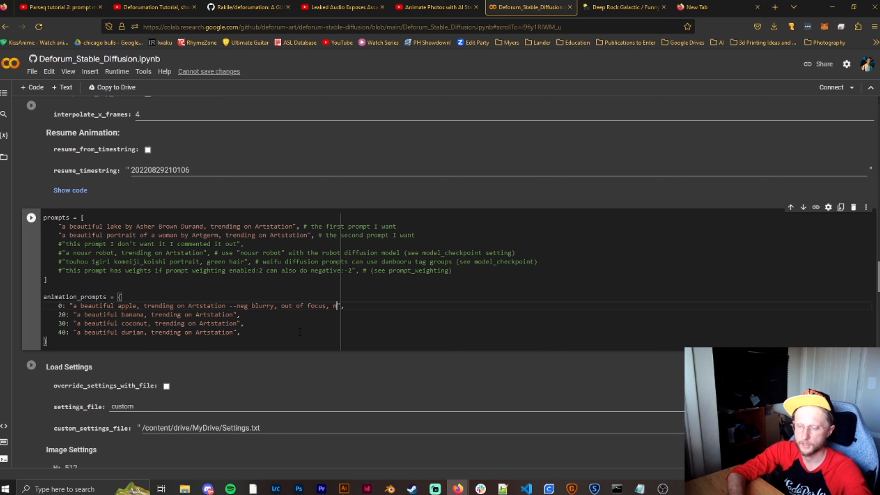
text(,)
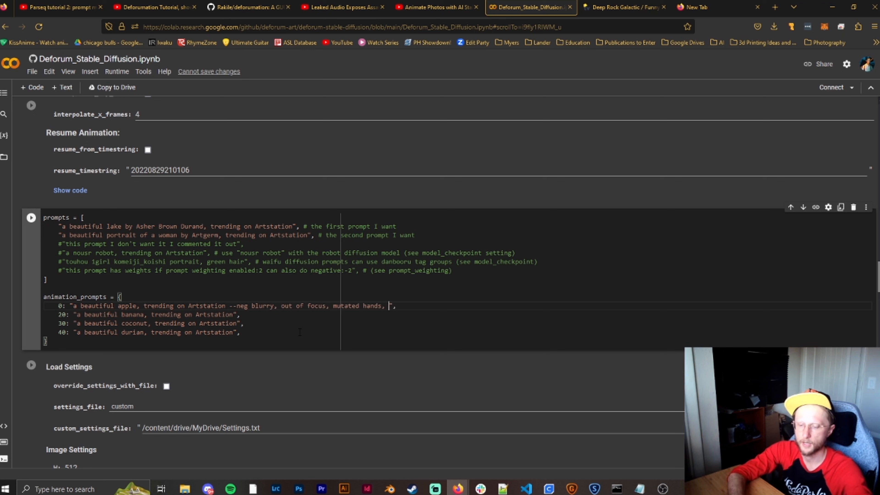
text( double heads)
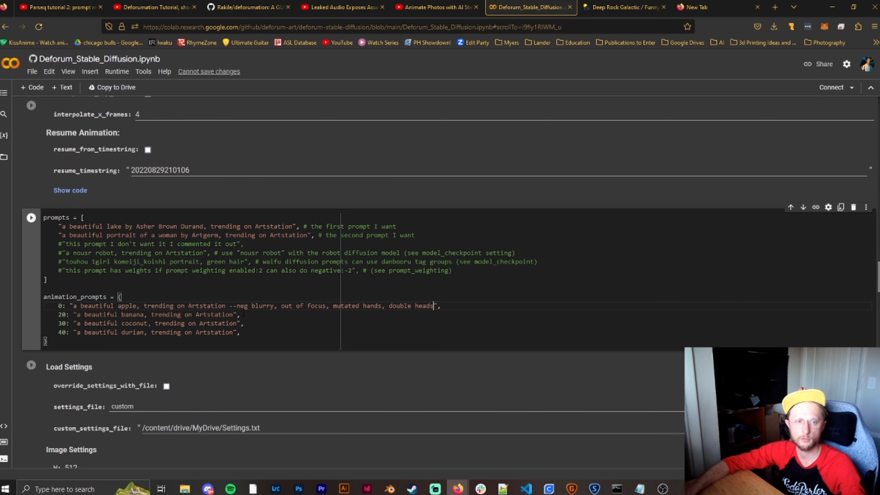
- Copy the --neg text from the frame 0 animation prompt to the end of the frame 20 prompt
click(229, 306)
drag(230, 306, 434, 305)
key(ctrl+c)
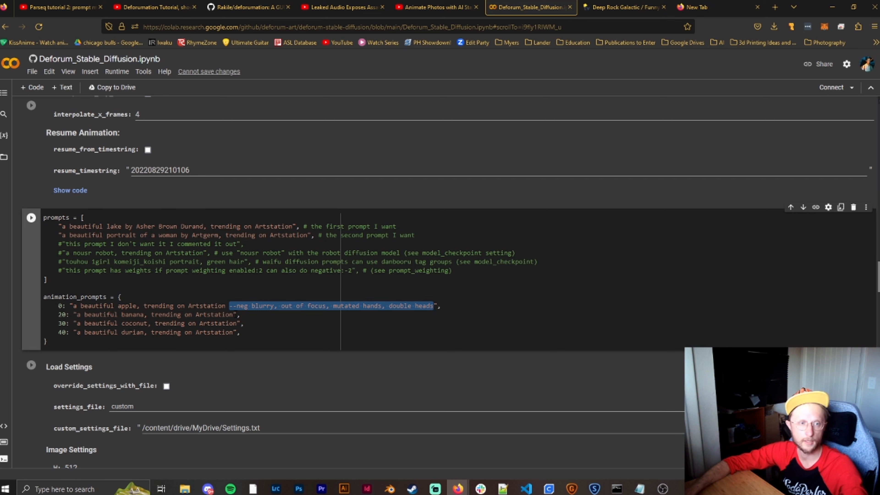
click(233, 315)
key(ctrl+v)
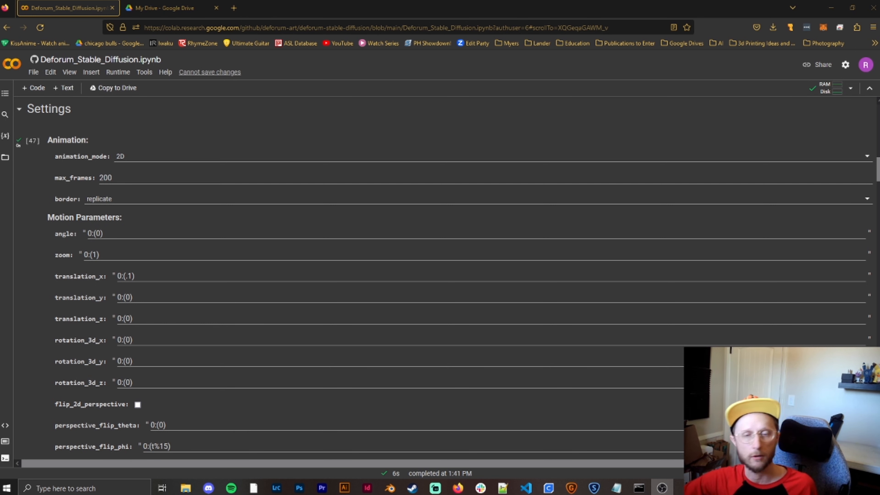
- Switch to Google Drive and open the folder AI/StableDiffusion/2023-04/Womens Fashion
click(166, 8)
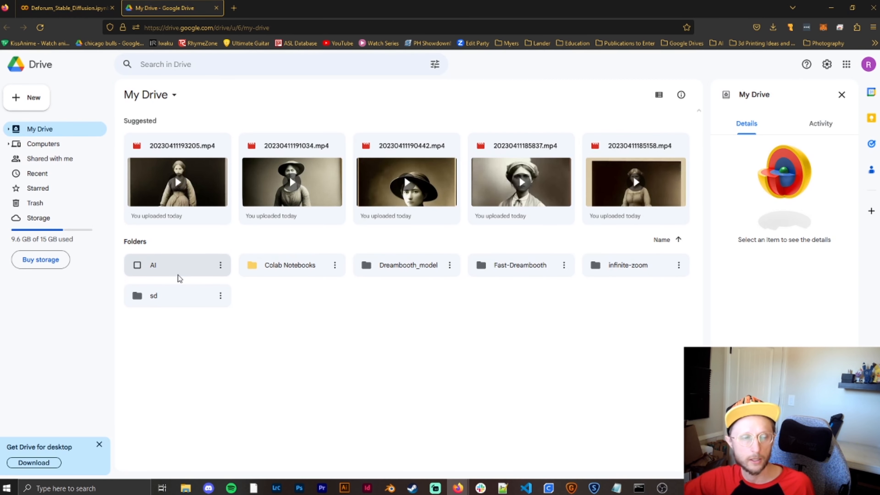
click(186, 265)
double_click(185, 265)
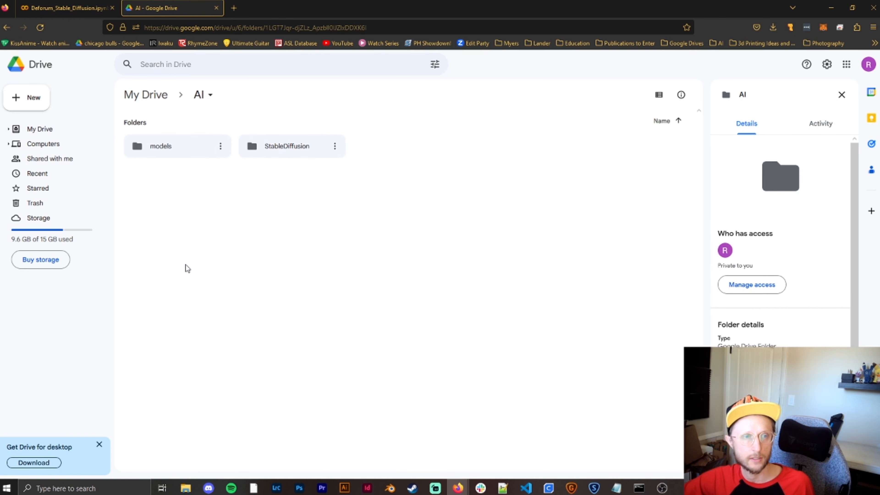
double_click(310, 151)
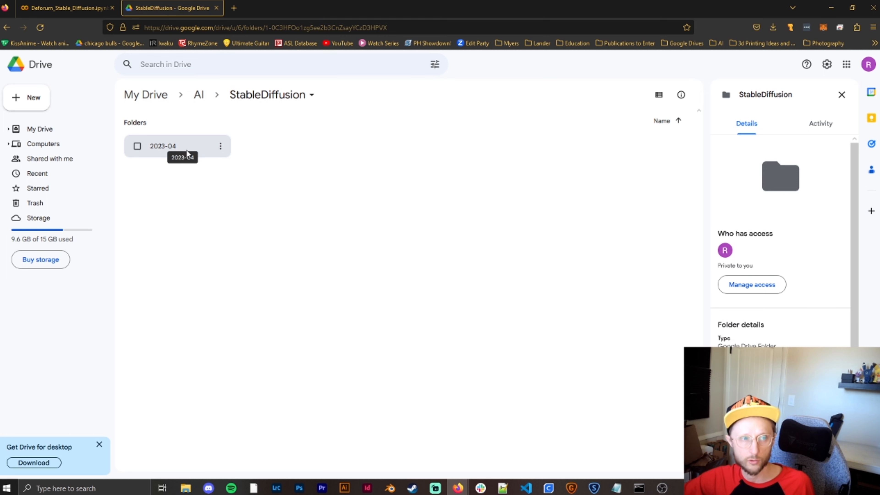
double_click(187, 152)
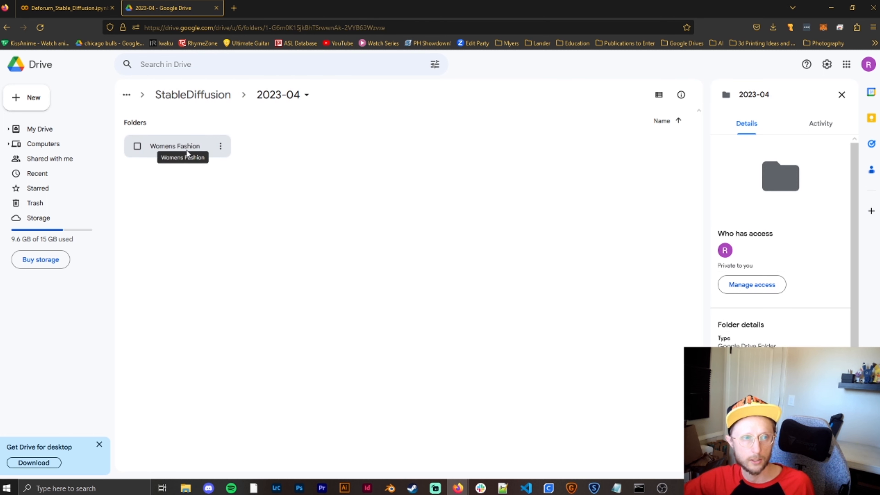
double_click(186, 150)
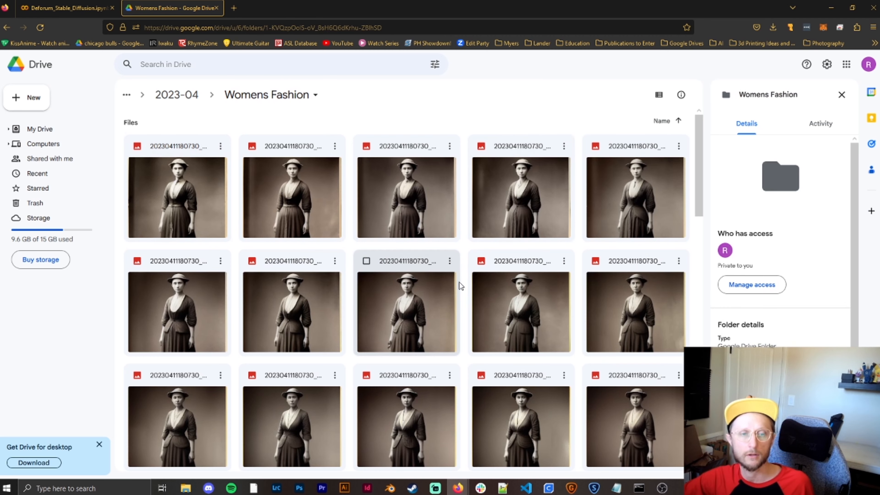
scroll(457, 267, down, 2)
scroll(460, 260, down, 5)
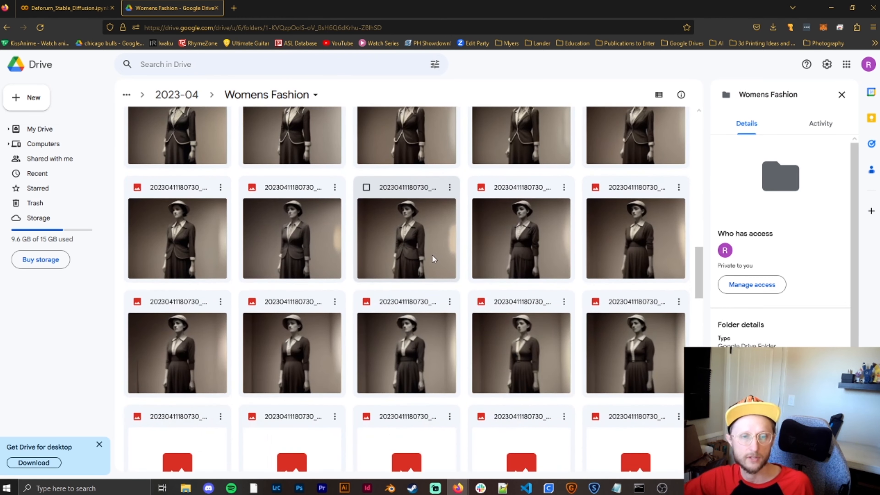
scroll(435, 247, down, 3)
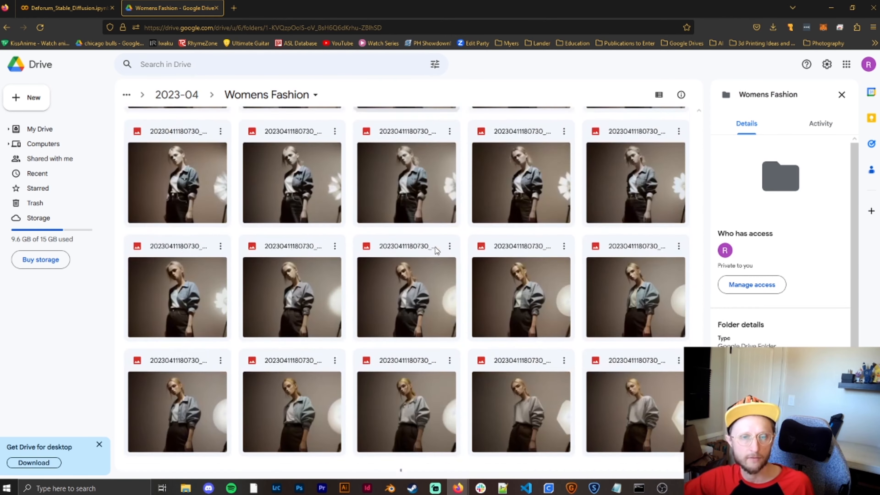
scroll(435, 247, down, 5)
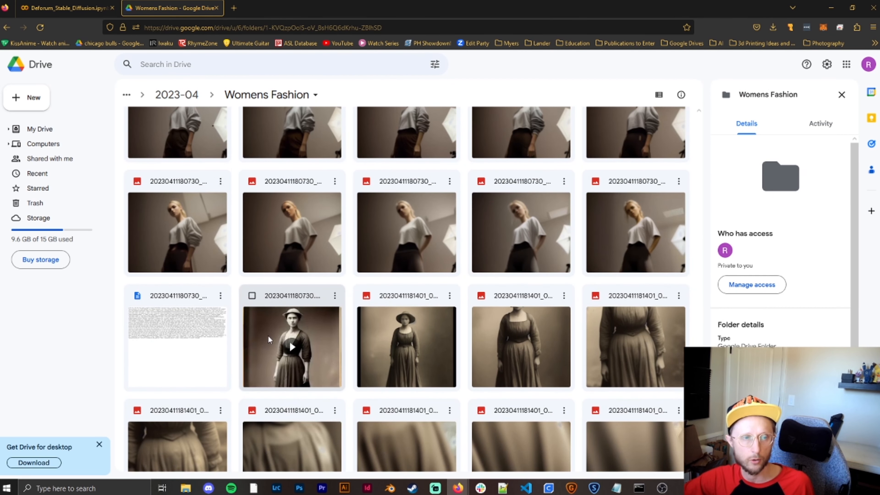
double_click(186, 339)
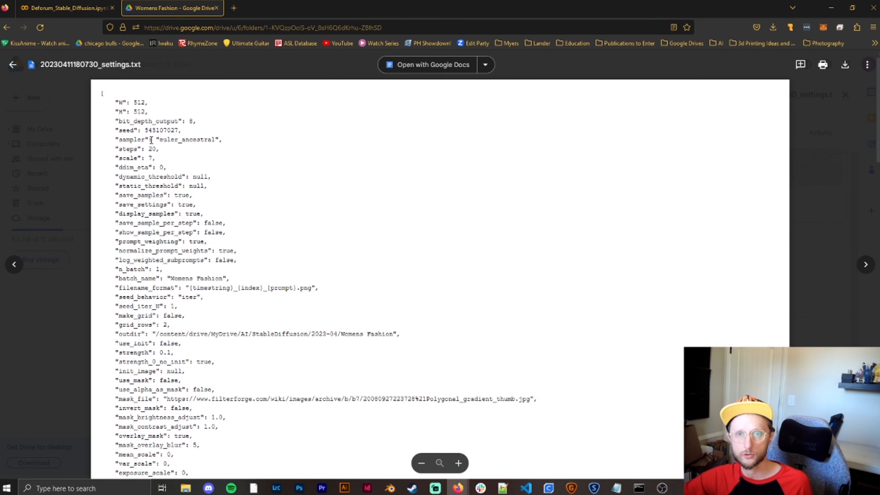
drag(145, 130, 179, 129)
click(179, 133)
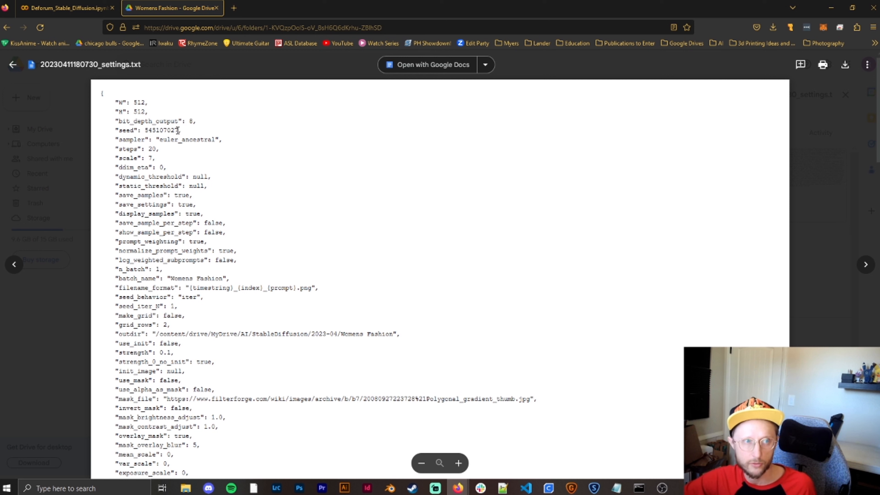
drag(178, 131, 145, 131)
click(158, 133)
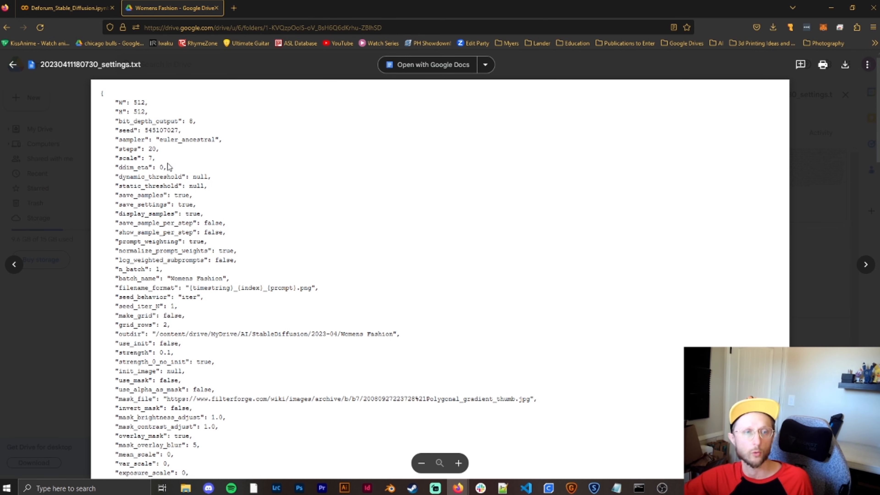
- Review the saved prompts and motion settings in the text file, close it and browse the folder's frames
scroll(171, 171, down, 3)
scroll(170, 171, down, 15)
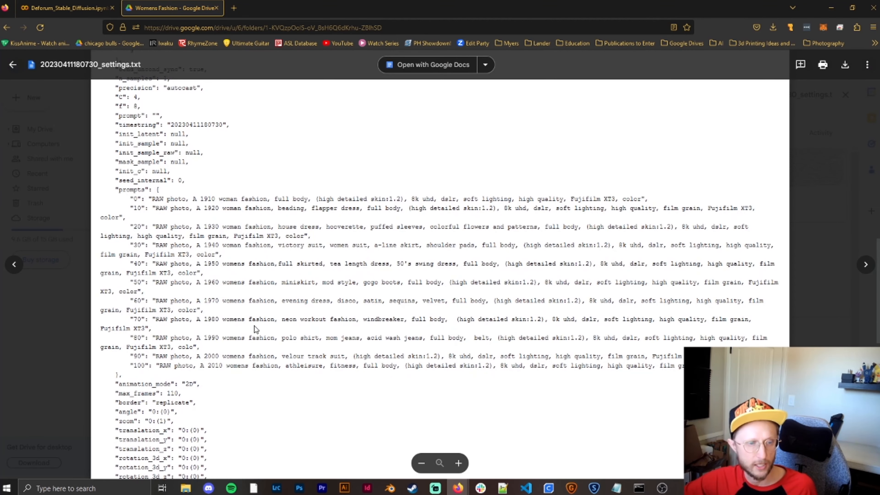
scroll(310, 304, down, 10)
scroll(297, 312, up, 20)
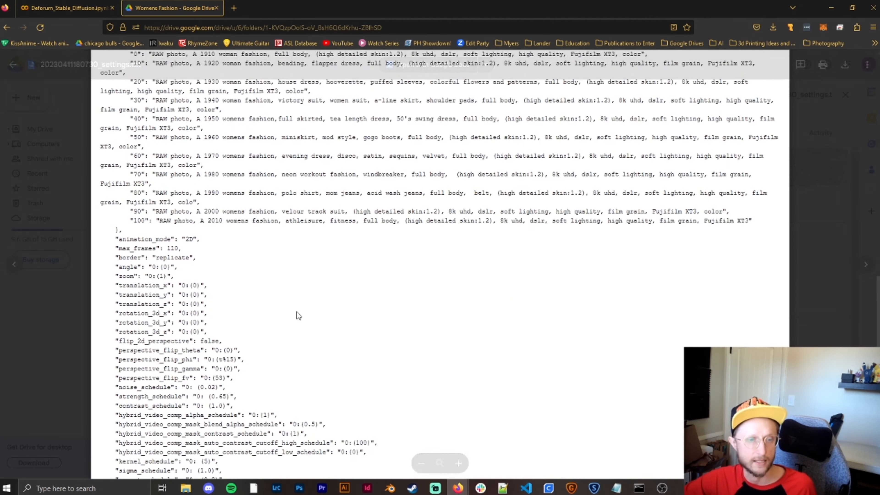
click(54, 356)
scroll(235, 332, down, 5)
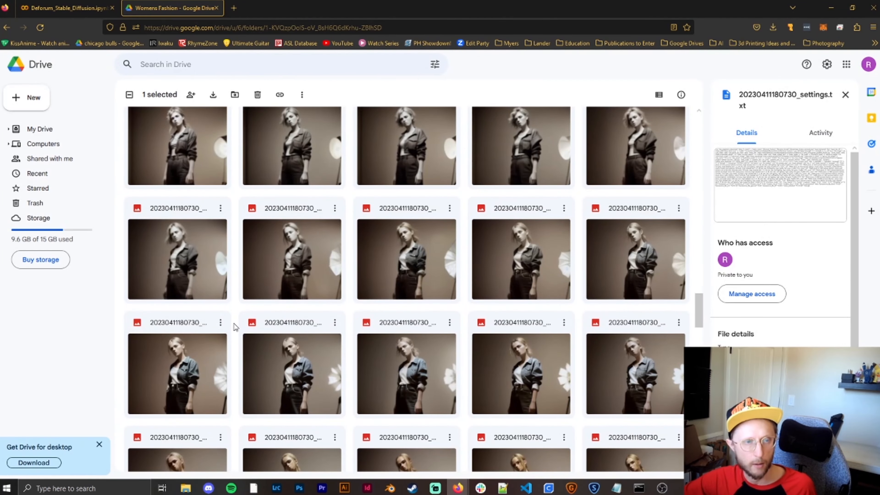
scroll(234, 327, down, 10)
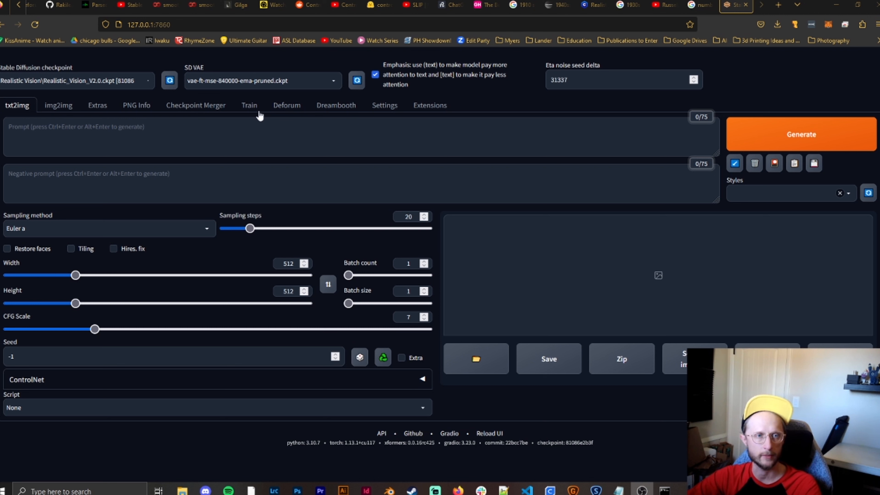
- Load the list of available extensions from the index URL, order it a-z and browse the entries
click(425, 106)
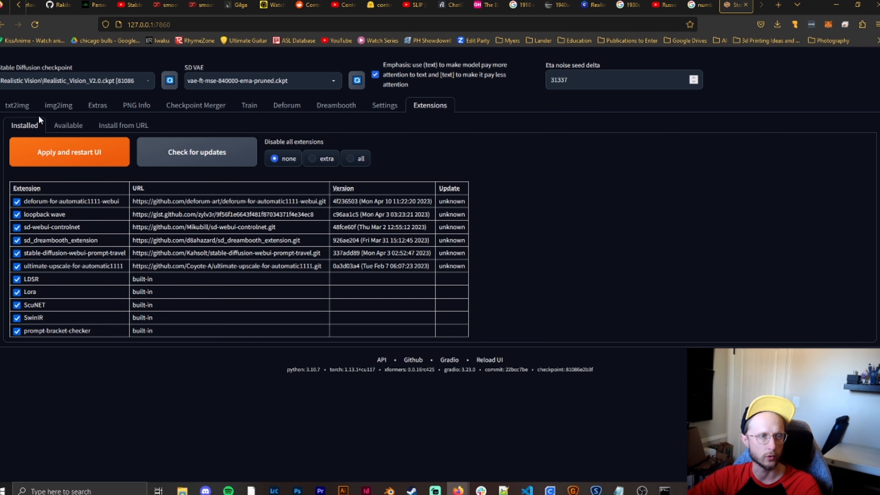
click(71, 126)
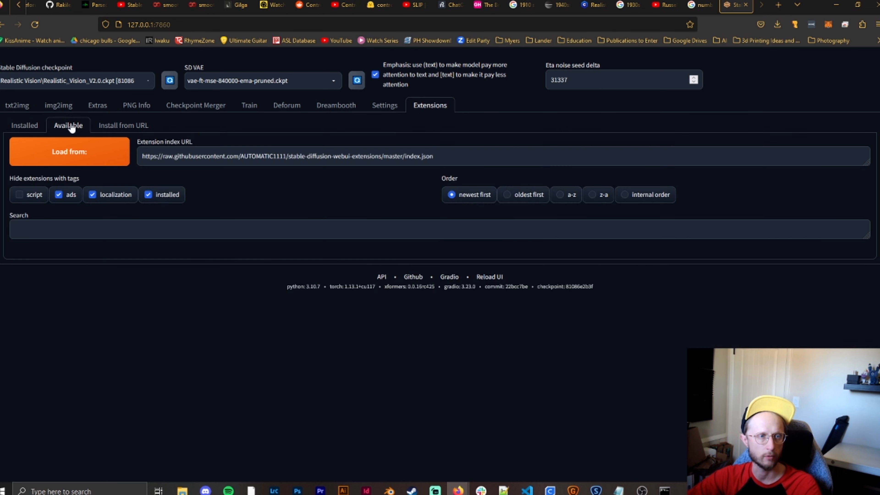
click(83, 157)
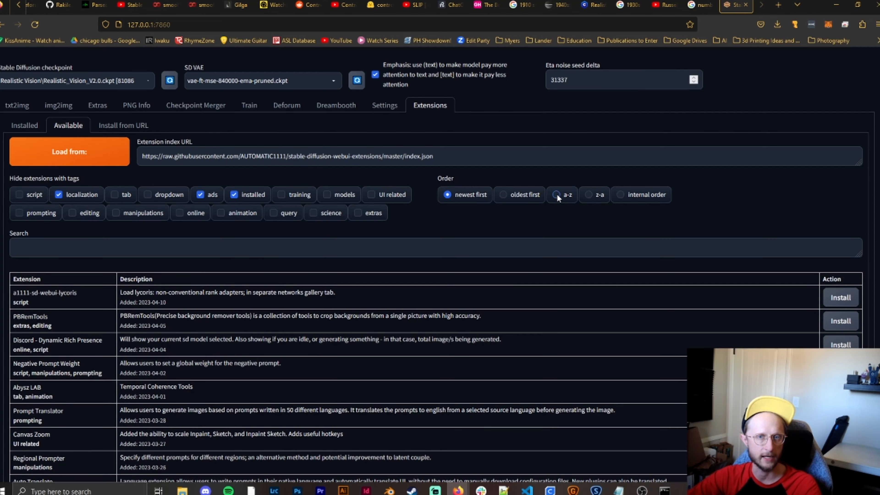
click(557, 195)
scroll(109, 257, down, 15)
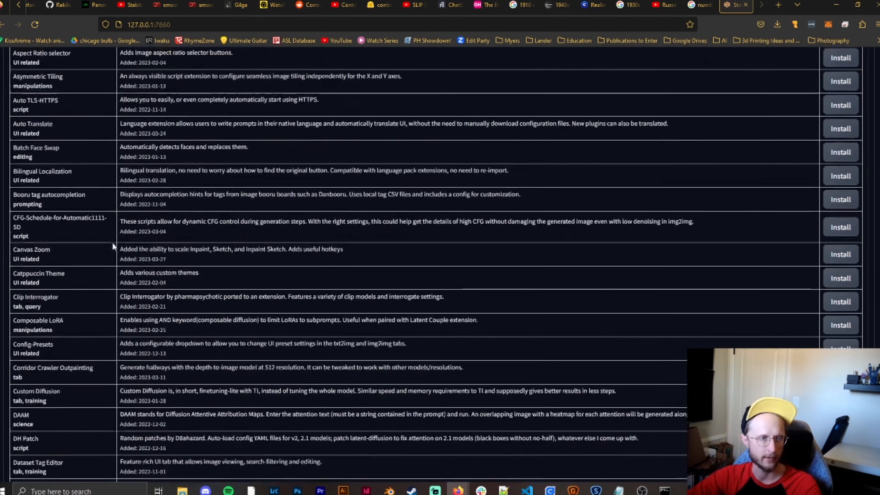
scroll(115, 239, down, 2)
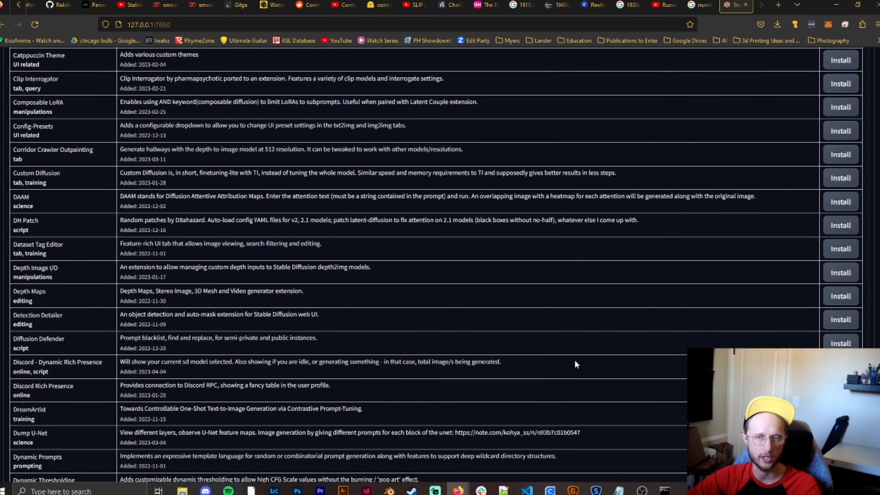
scroll(561, 367, up, 14)
scroll(548, 378, up, 16)
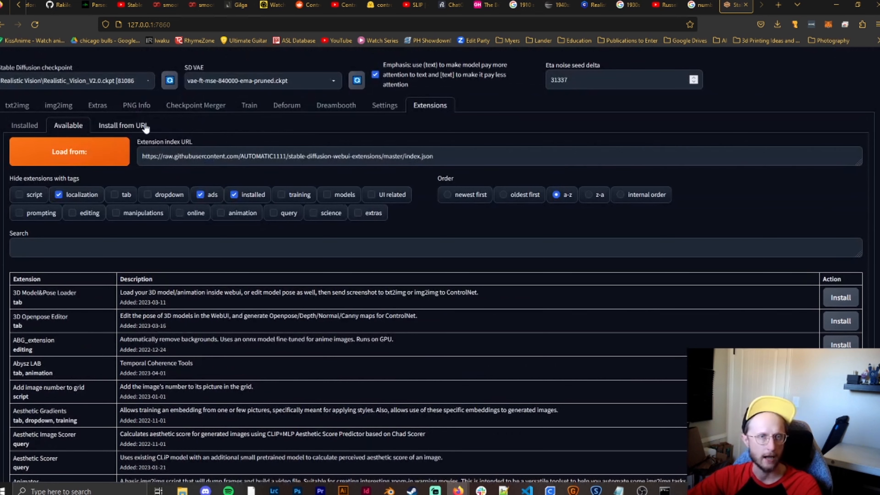
- View the web UI's settings page, then inspect the webui-user batch file in the local stable-diffusion-webui folder and minimize the folder window
click(396, 110)
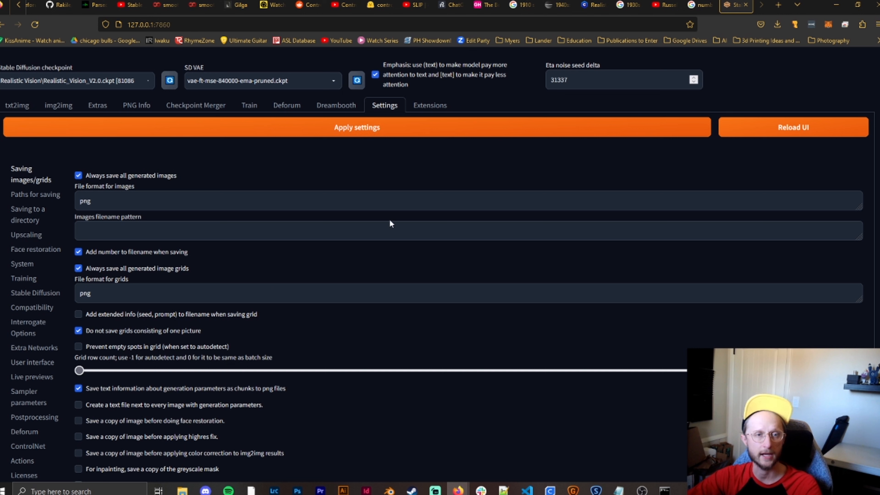
click(183, 490)
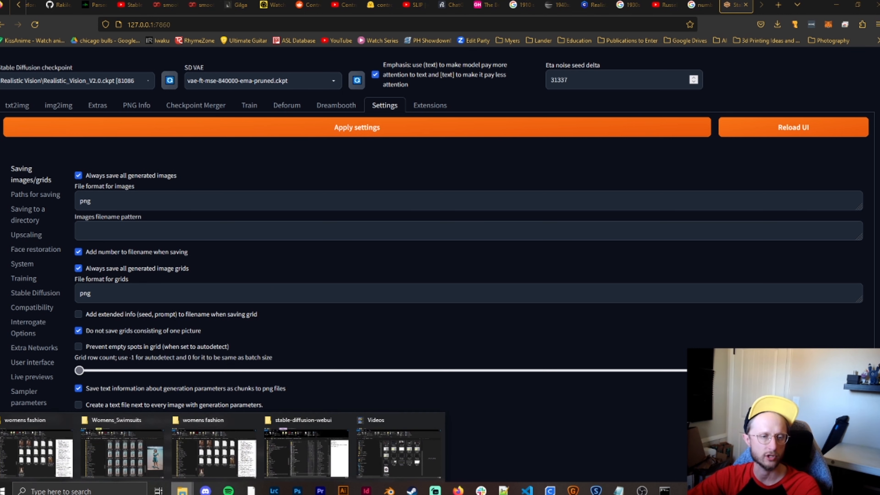
click(335, 449)
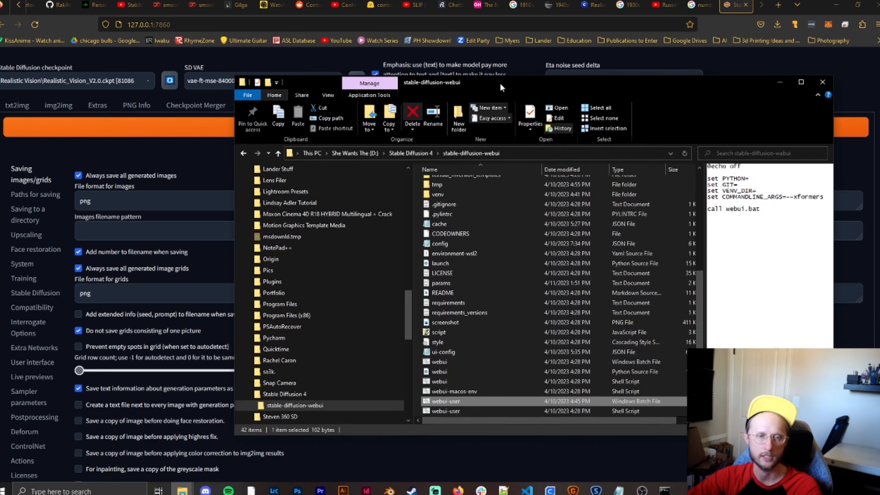
scroll(382, 208, up, 5)
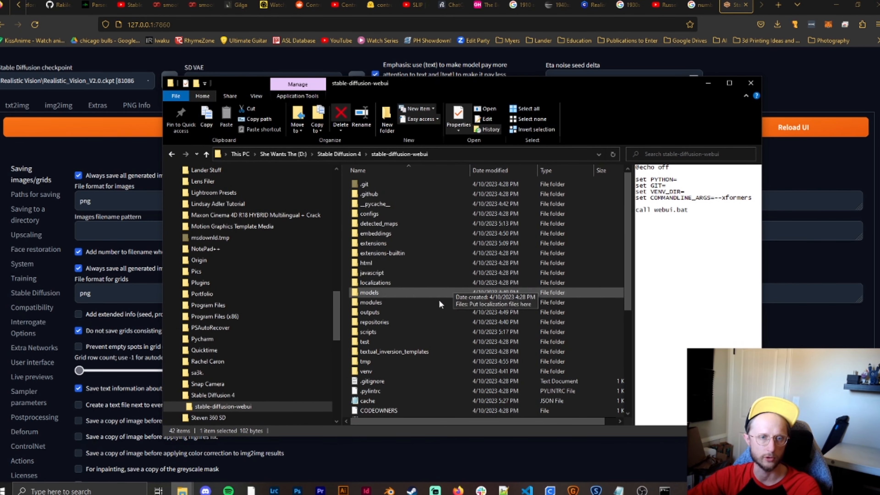
scroll(440, 295, down, 6)
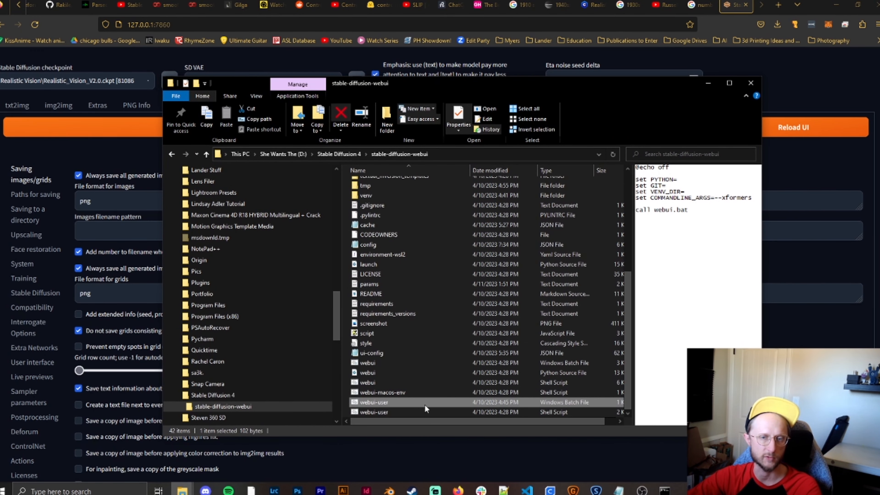
click(713, 78)
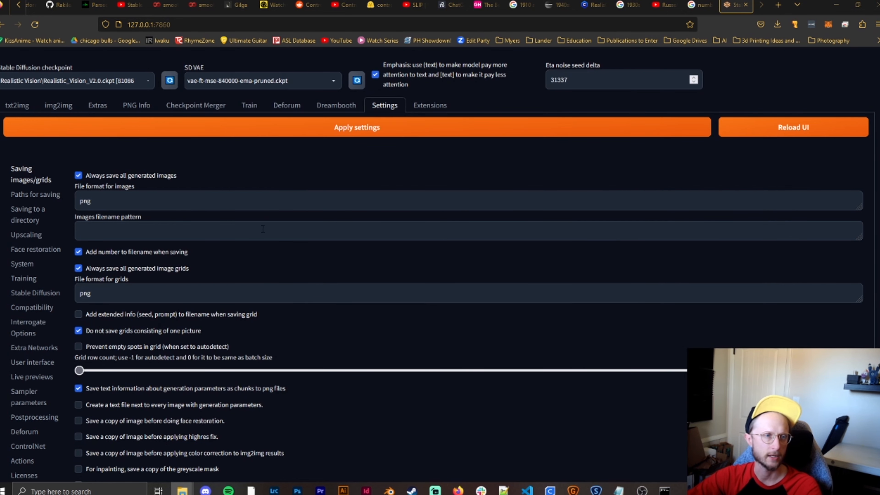
- Set the Deforum output height to 768 and expand the Restore Faces, Tiling & more options
click(280, 109)
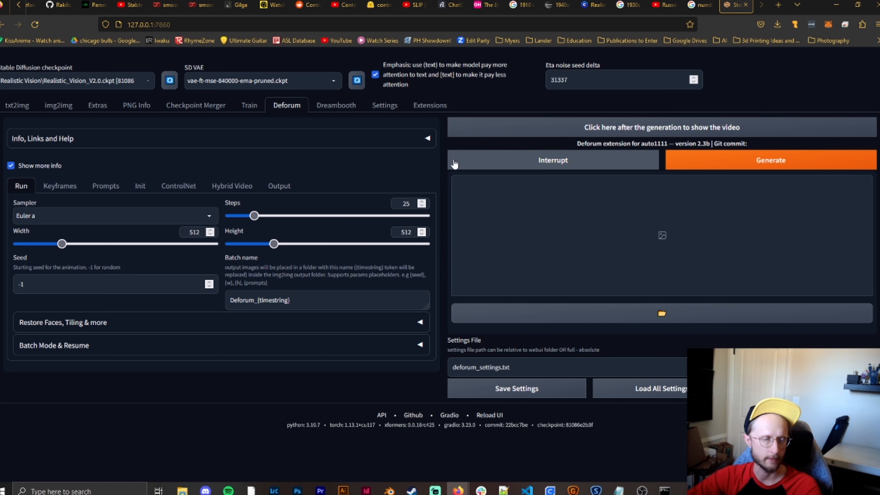
drag(274, 244, 299, 244)
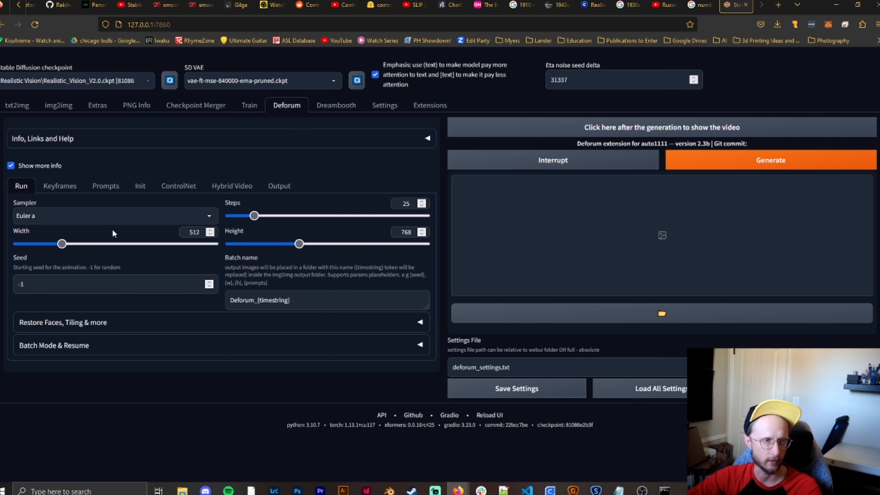
click(145, 324)
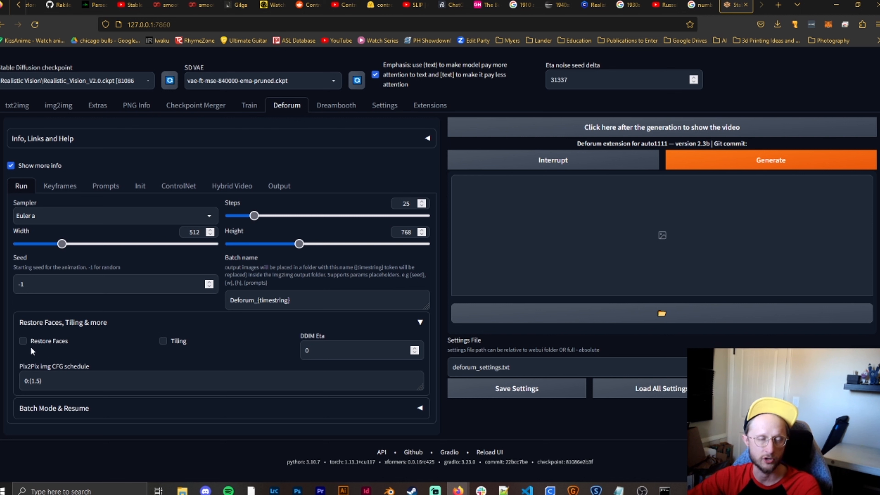
- Examine Deforum's keyframe settings, from animation mode, cadence and strength schedule down to the motion schedules
click(56, 187)
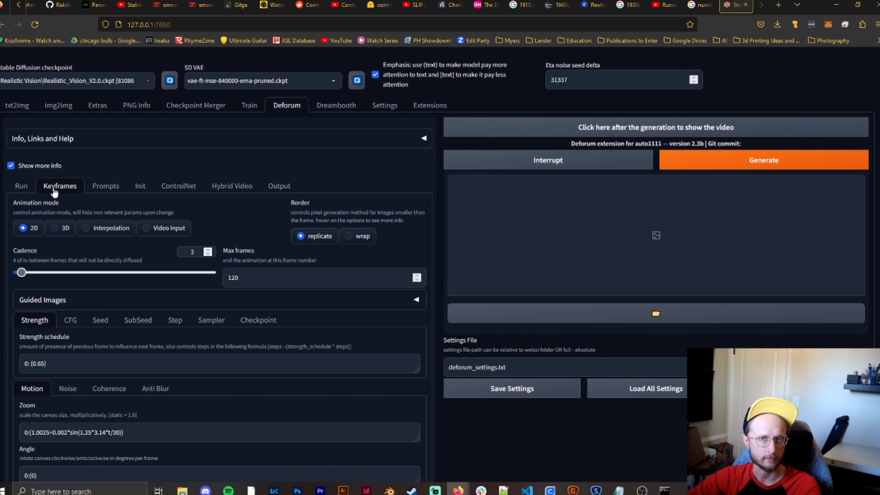
scroll(239, 149, down, 2)
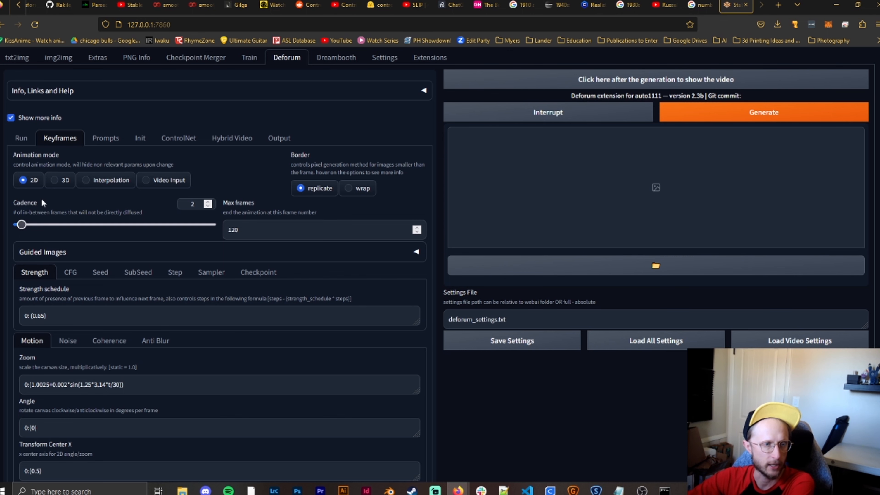
scroll(45, 199, down, 4)
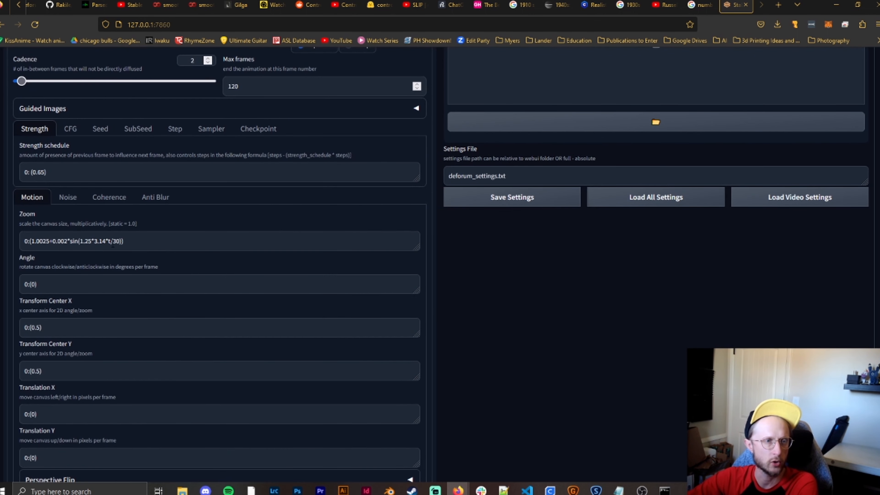
scroll(34, 203, down, 2)
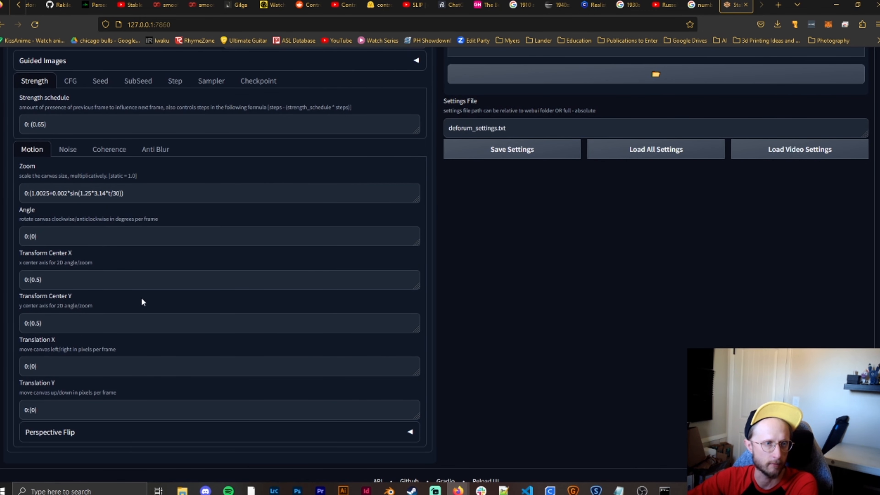
scroll(144, 304, up, 1)
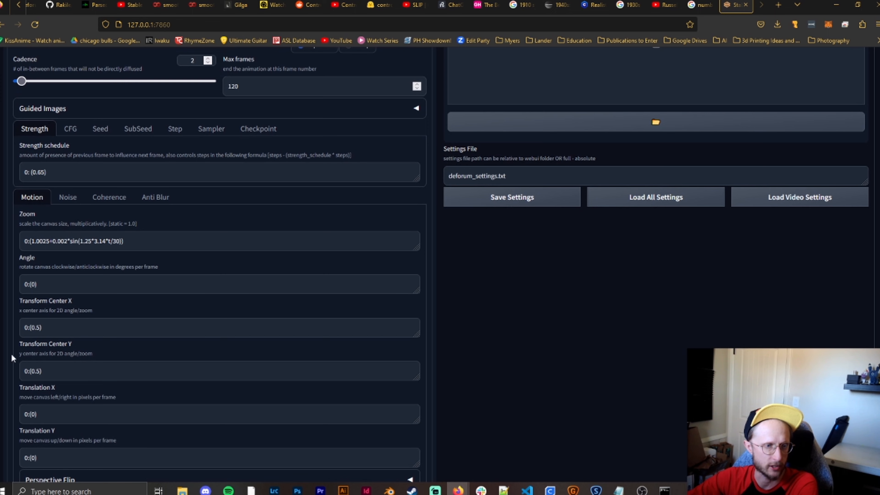
scroll(62, 349, down, 1)
scroll(63, 344, down, 1)
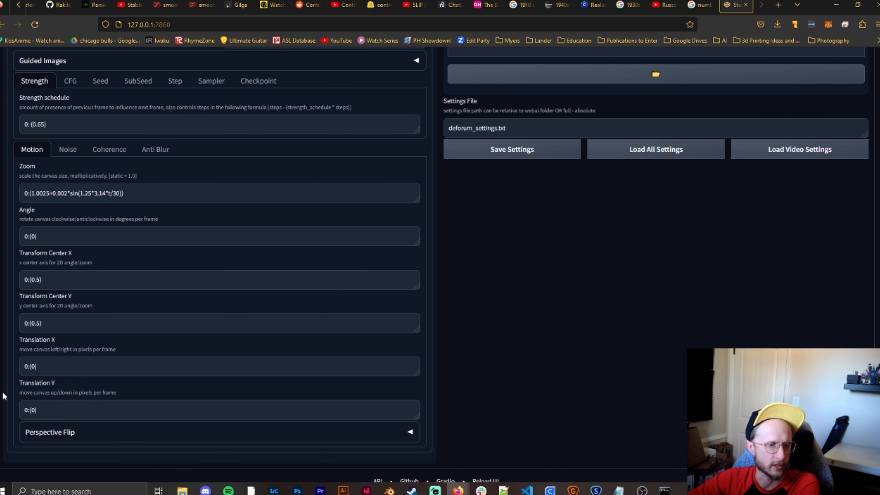
- Replace the sine formula in the Zoom schedule with the static value 0:(1)
scroll(93, 354, up, 1)
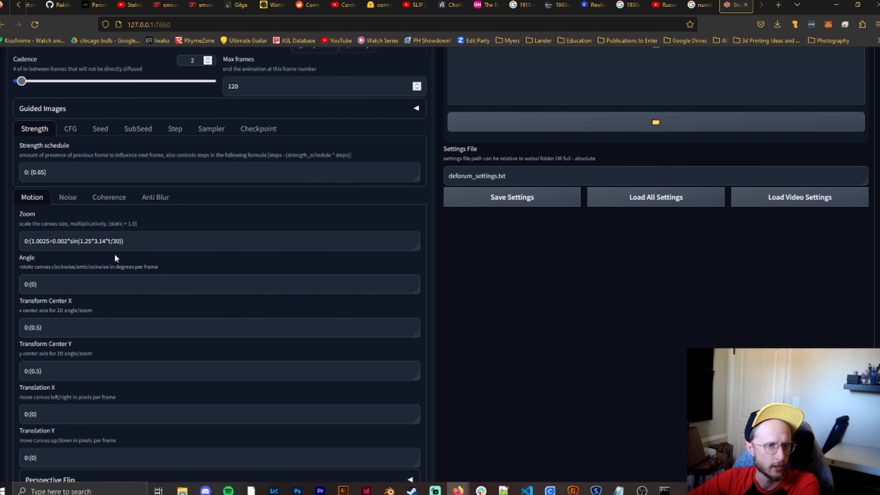
drag(123, 242, 35, 241)
key(BackSpace)
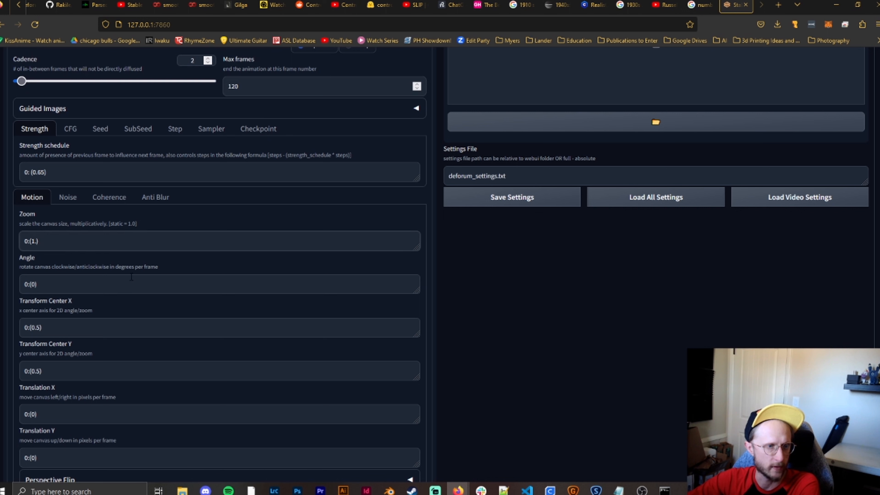
key(ctrl+z)
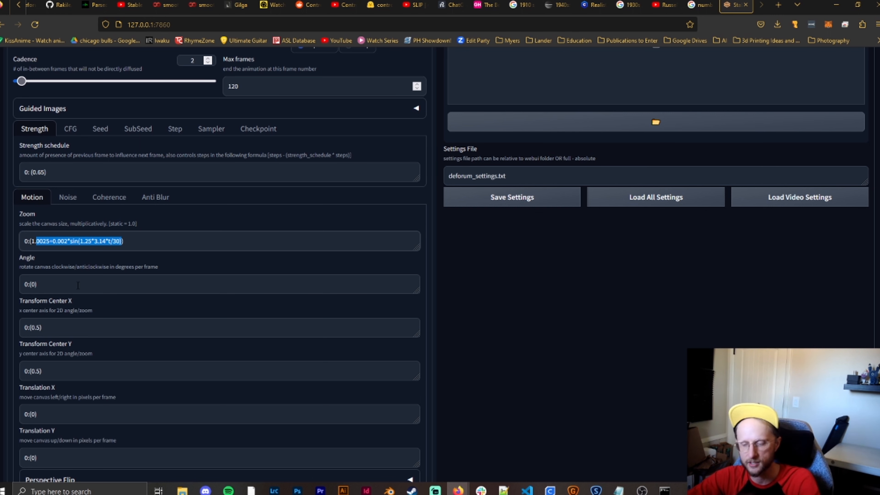
key(BackSpace)
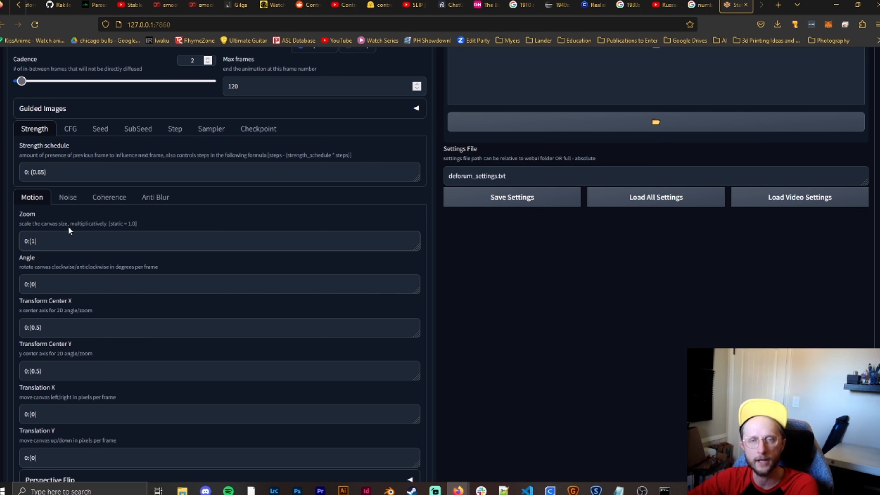
- Try 2 and a minus sign in the Zoom schedule and put the value back to 1
key(BackSpace)
text(2)
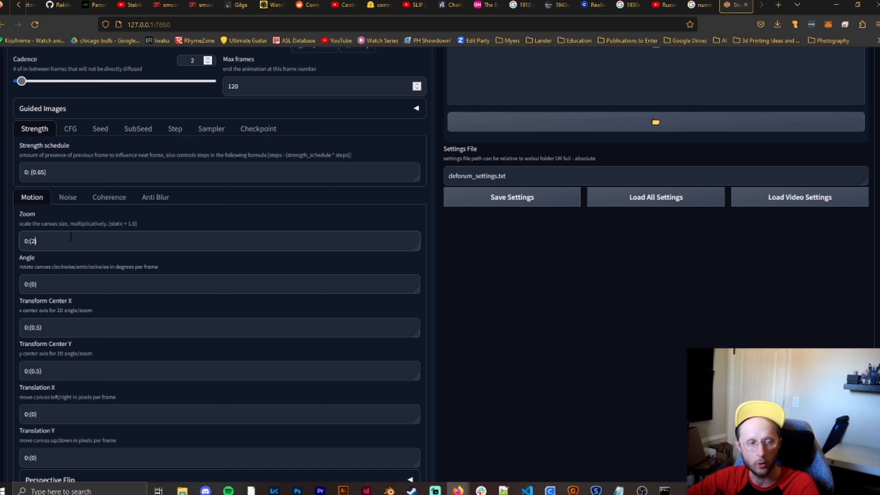
key(Left)
text(-)
key(Delete)
key(BackSpace)
text(1)
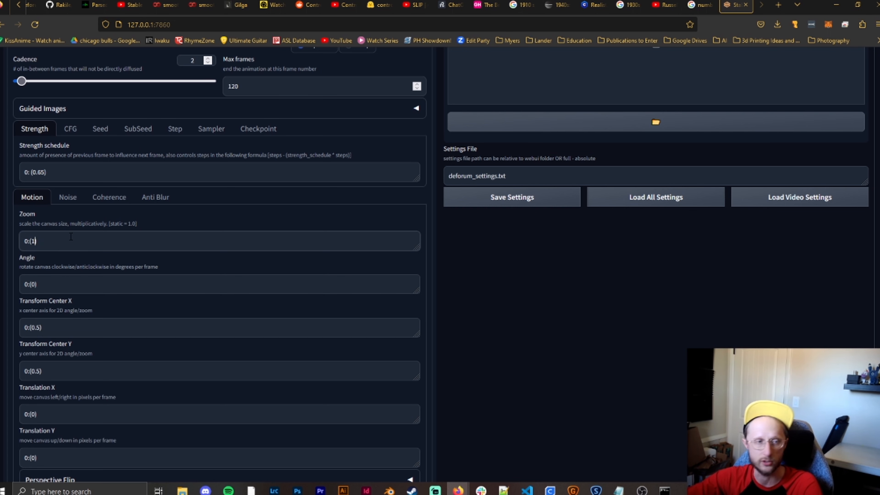
- Set both the Transform Center X and Transform Center Y schedules to 0:(0)
scroll(71, 237, down, 2)
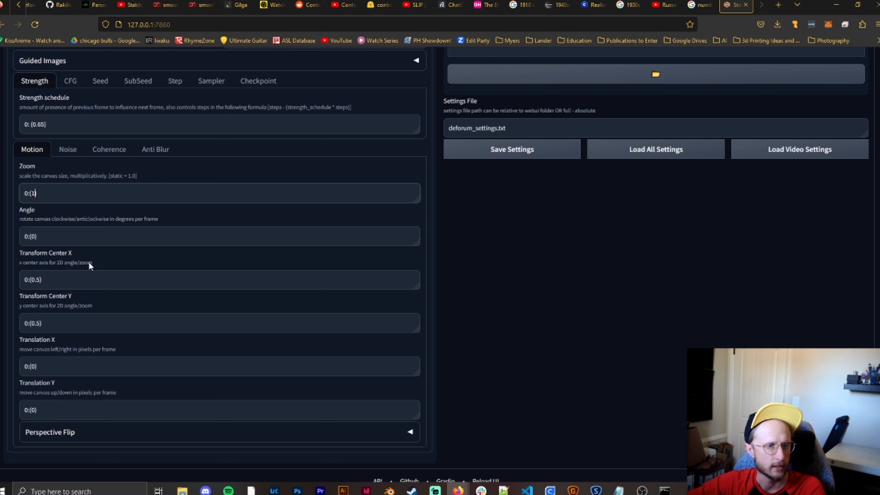
click(40, 281)
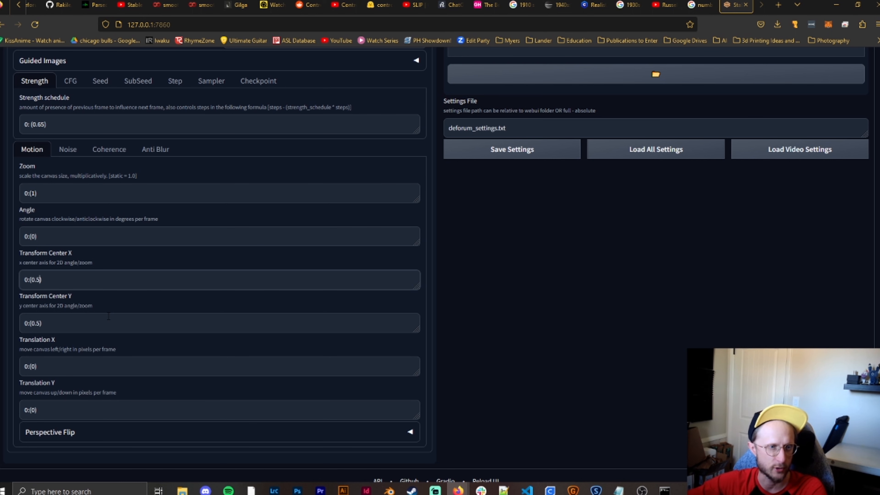
key(BackSpace)
key(BackSpace)
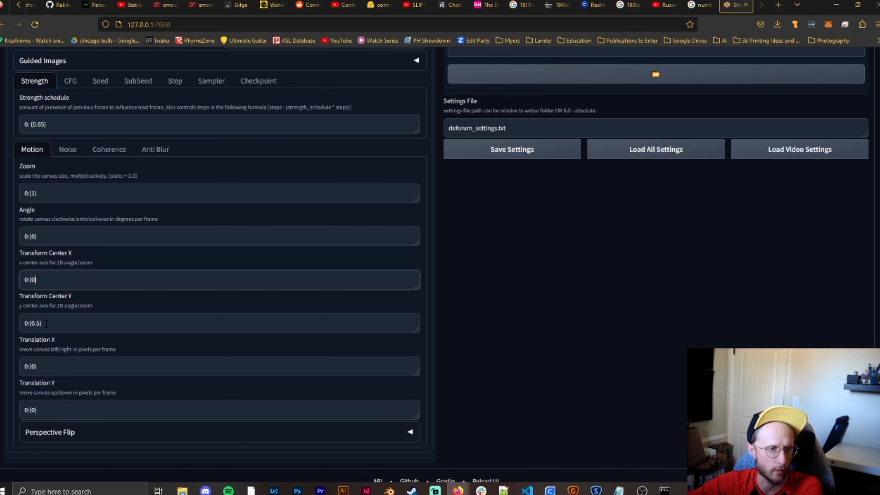
click(40, 323)
key(BackSpace)
key(BackSpace)
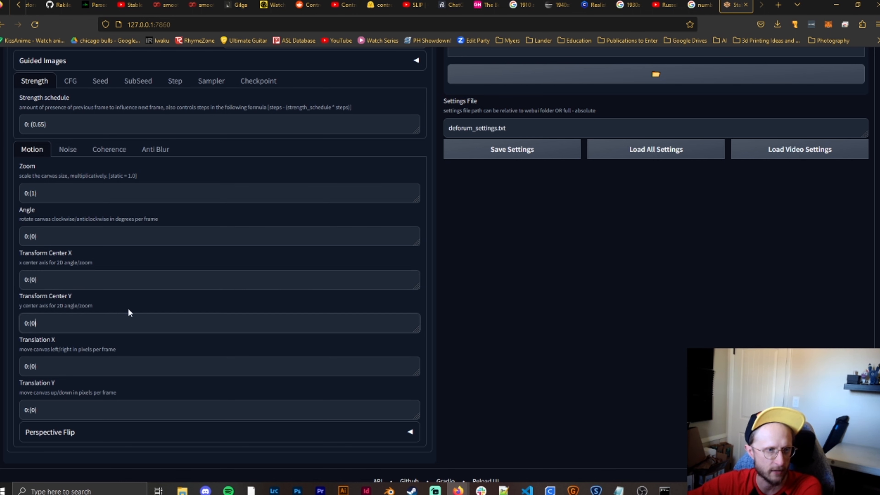
- Try 1 and a minus sign in the Translation X schedule and return it to 0:(0)
click(54, 362)
key(BackSpace)
key(BackSpace)
text(1))
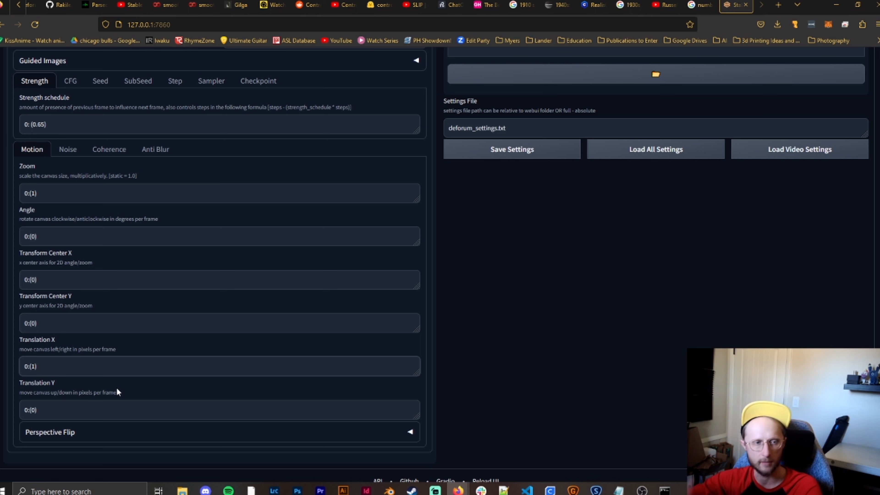
key(BackSpace)
key(BackSpace)
text(-)
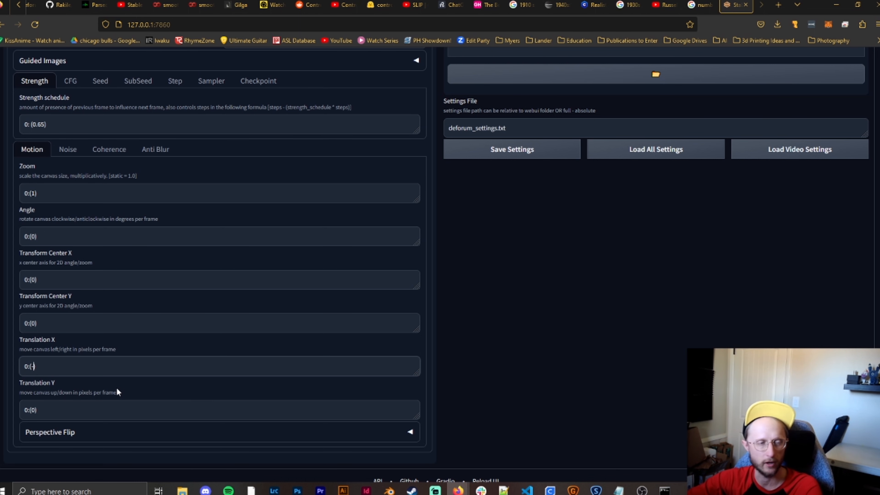
key(BackSpace)
text(0)
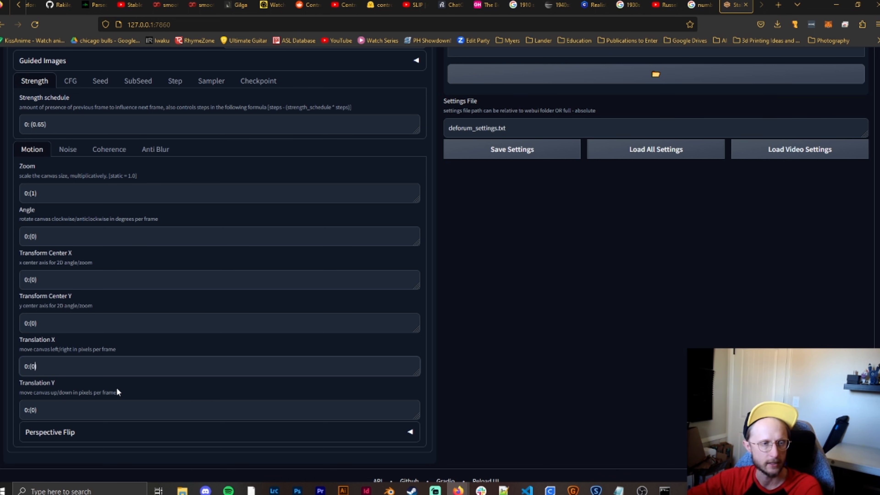
text())
- Set the Translation Y schedule to 0:(-1)
click(51, 416)
key(BackSpace)
key(BackSpace)
text(1))
key(Left)
key(Left)
text(-)
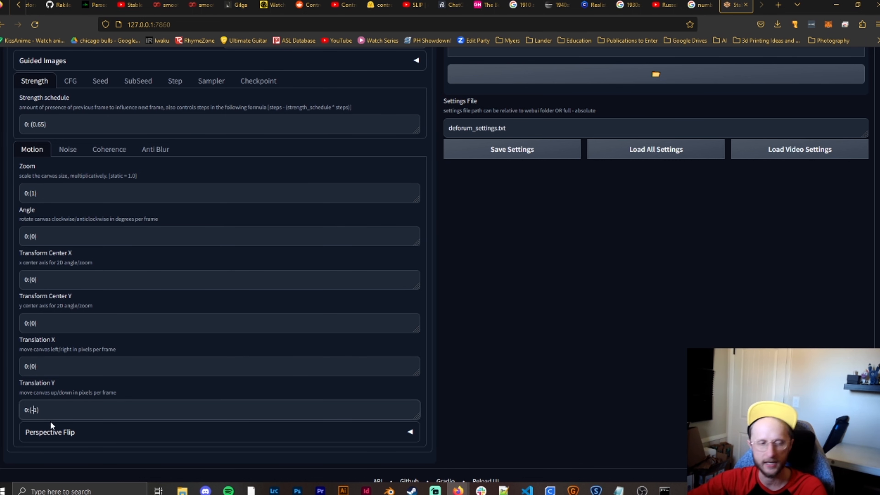
- Set the Translation Y schedule to 0:(0)
key(Delete)
key(Delete)
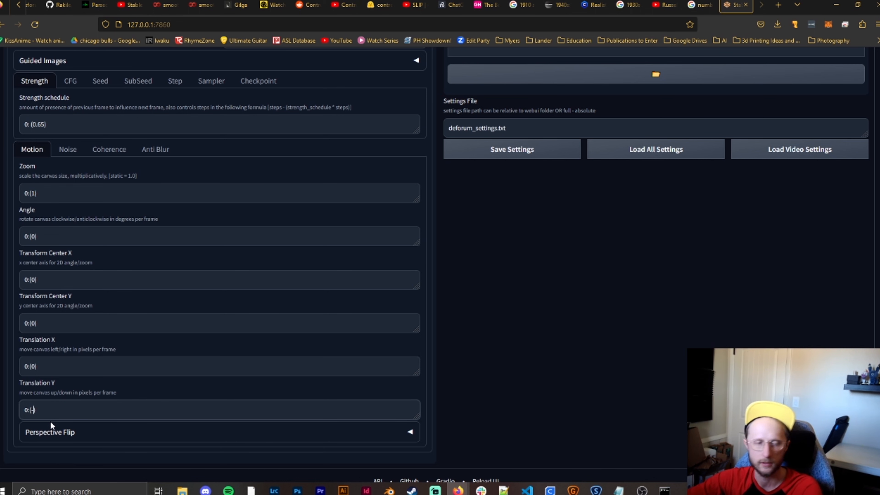
- Look through the Noise, Coherence and Anti Blur settings and return to the Motion schedules
scroll(184, 330, up, 2)
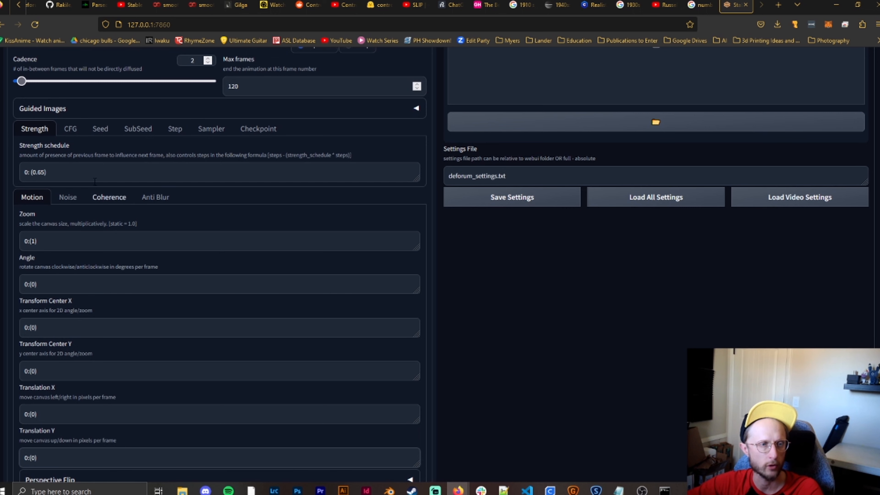
click(75, 198)
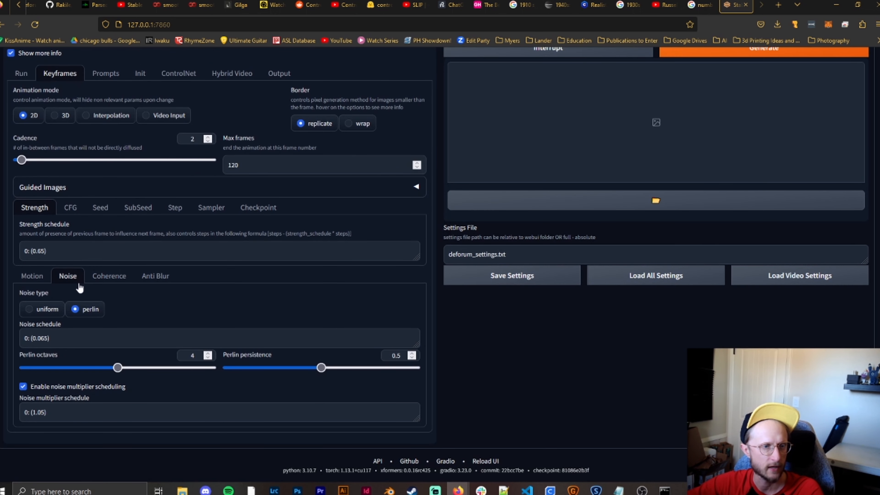
click(126, 278)
click(151, 283)
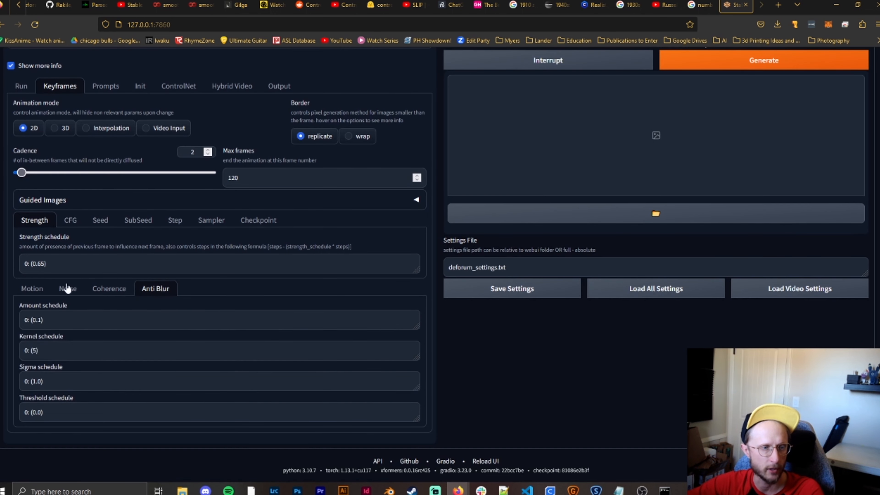
click(36, 291)
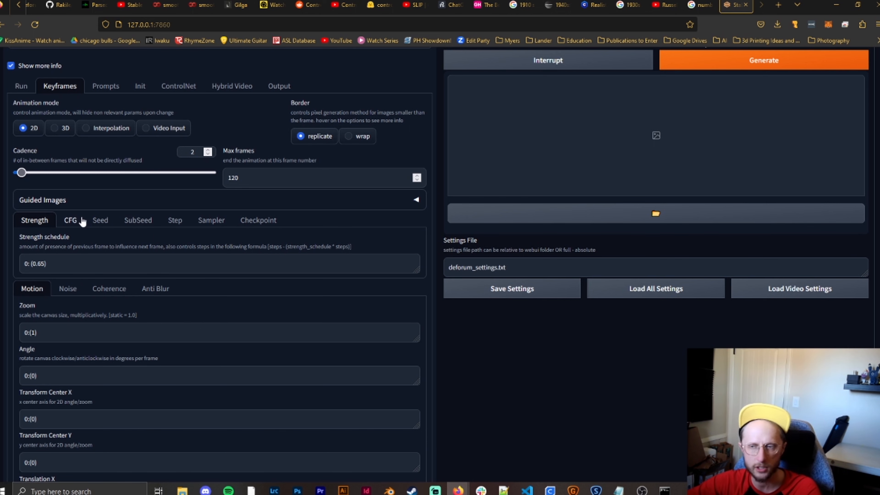
- Examine the CFG scale and CLIP skip schedules alongside the Motion schedules
click(82, 221)
scroll(250, 308, down, 2)
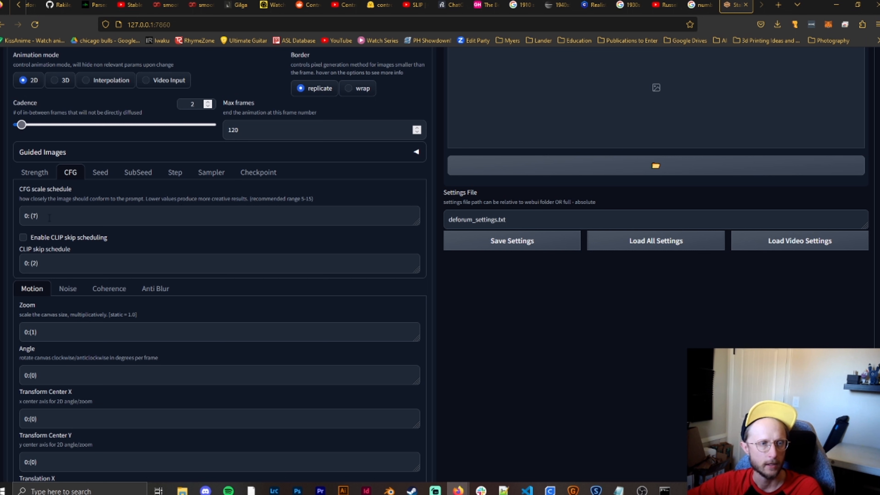
click(36, 221)
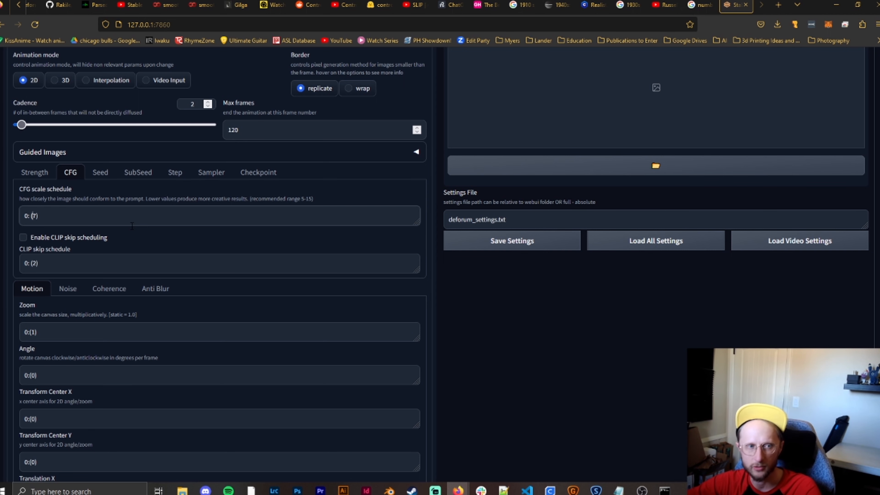
scroll(145, 242, down, 5)
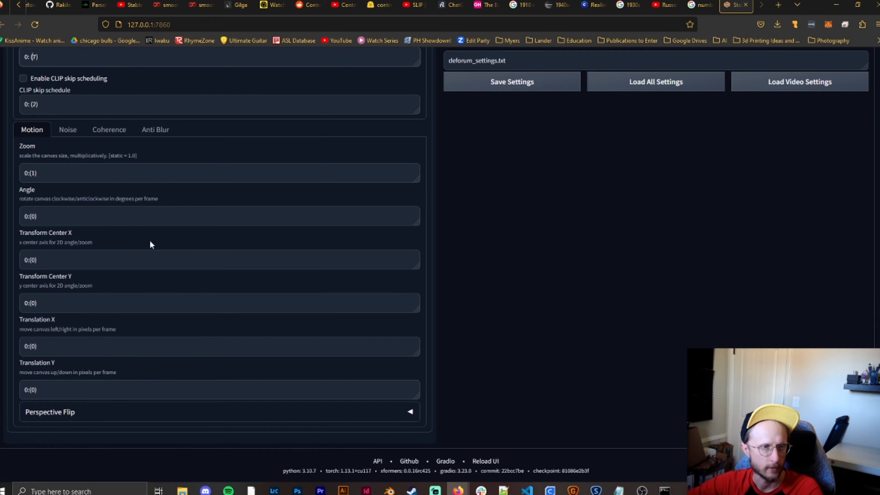
scroll(151, 241, up, 7)
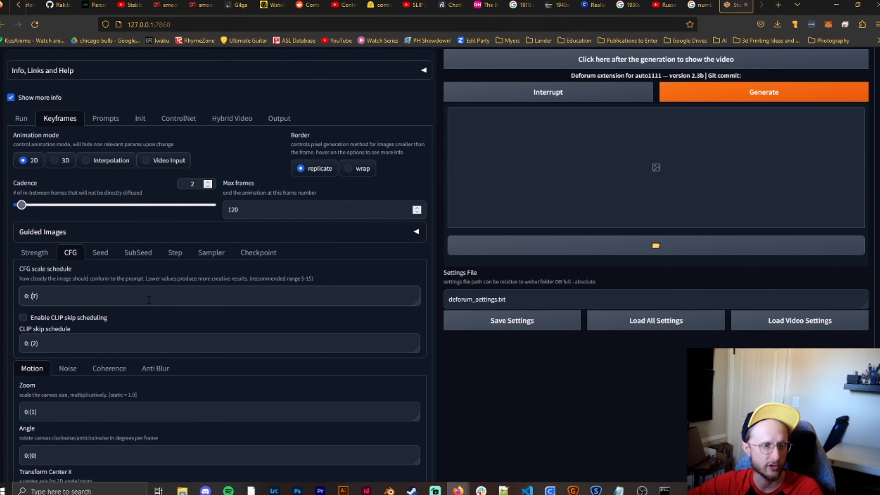
- Review the Seed, SubSeed, Step, Sampler and Checkpoint scheduling options, ending back on the Strength schedule
click(100, 252)
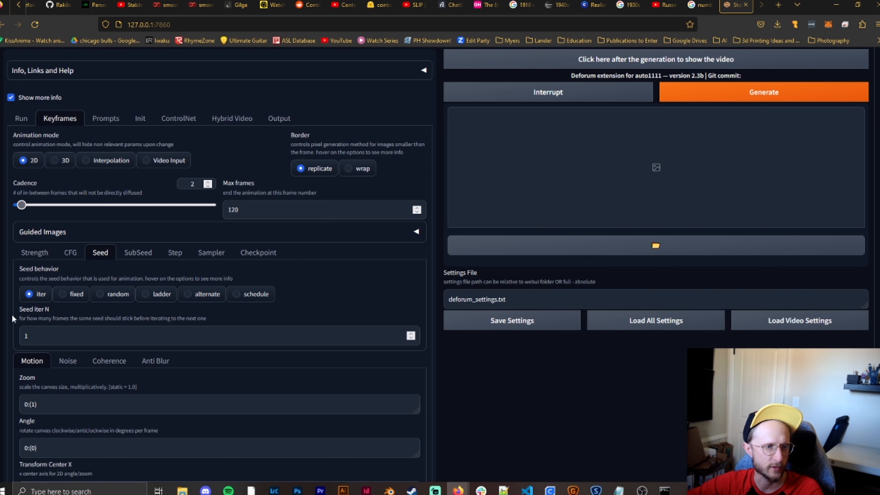
click(149, 255)
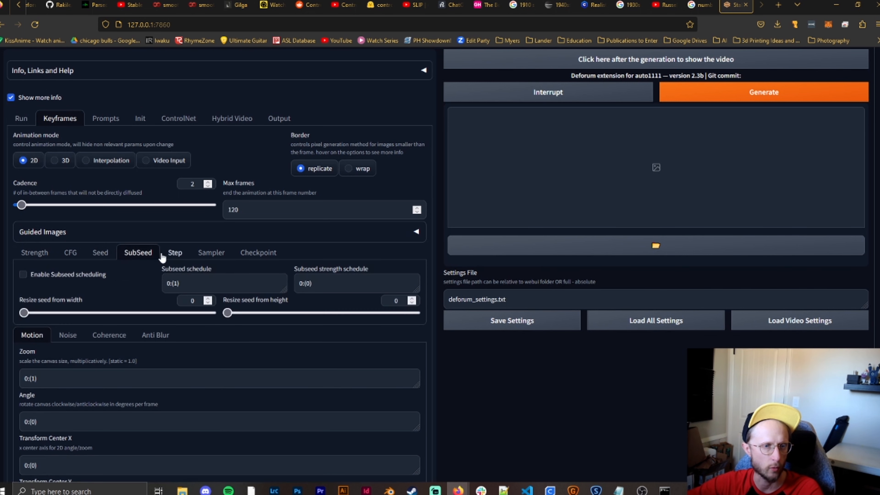
click(176, 255)
click(213, 254)
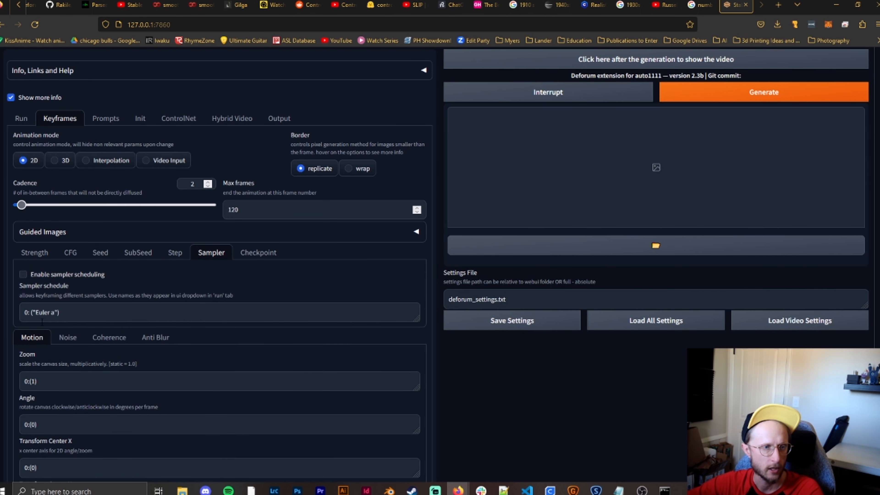
click(185, 254)
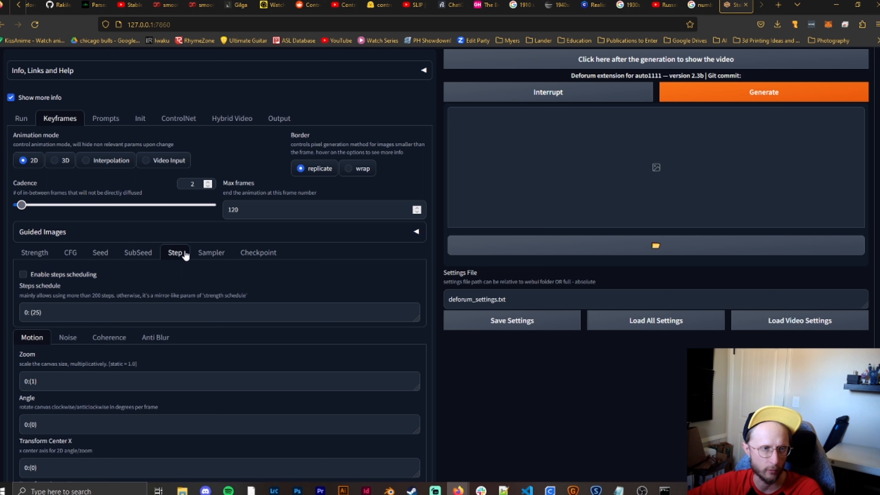
click(217, 255)
click(258, 255)
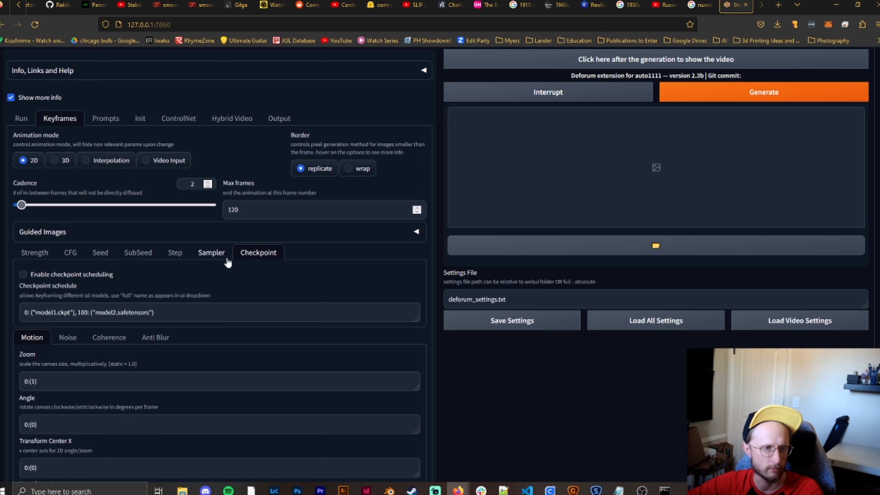
click(31, 253)
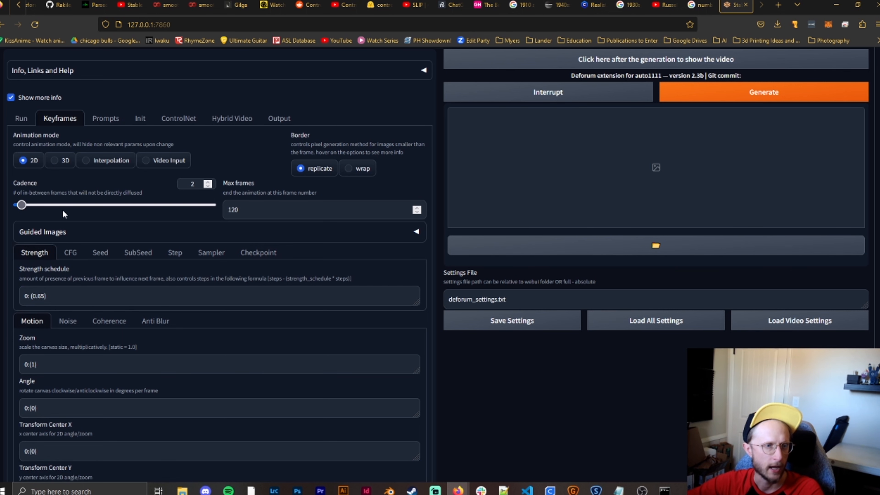
- Check the Noise, Coherence and Anti Blur settings once more, then look over the Motion schedules and general keyframe settings
click(68, 321)
scroll(133, 322, down, 2)
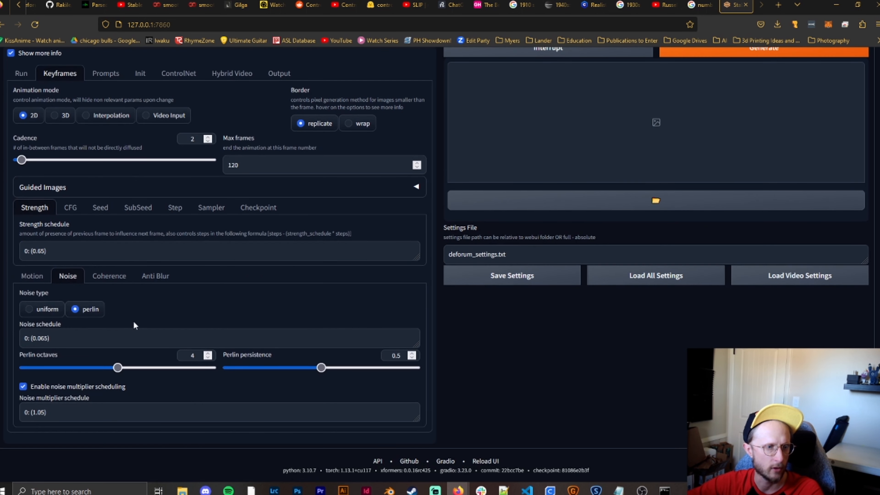
click(110, 278)
click(153, 279)
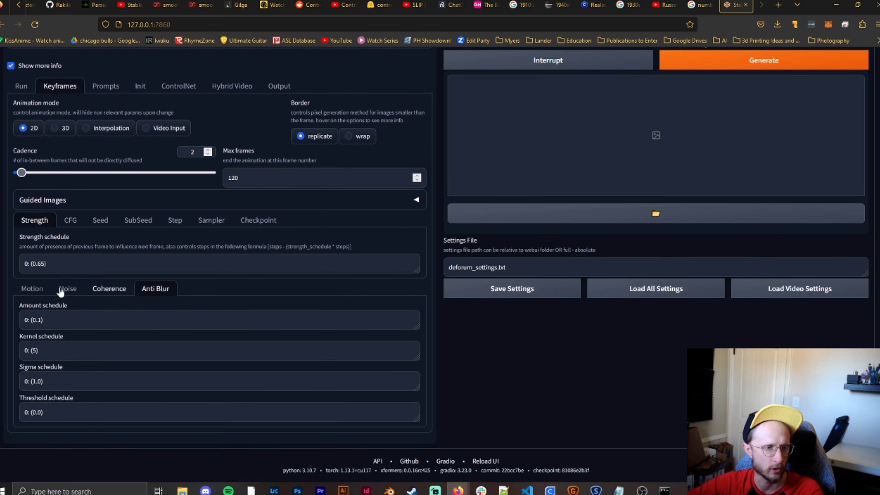
click(45, 293)
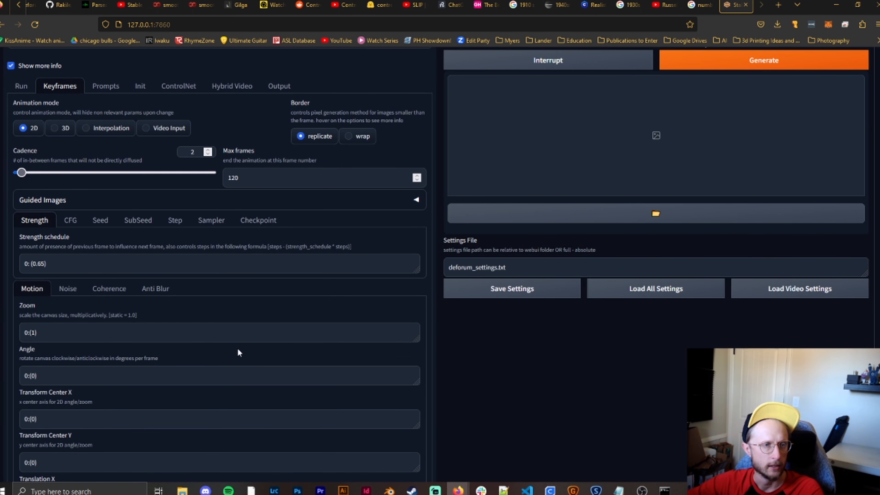
scroll(238, 352, down, 5)
scroll(237, 339, up, 8)
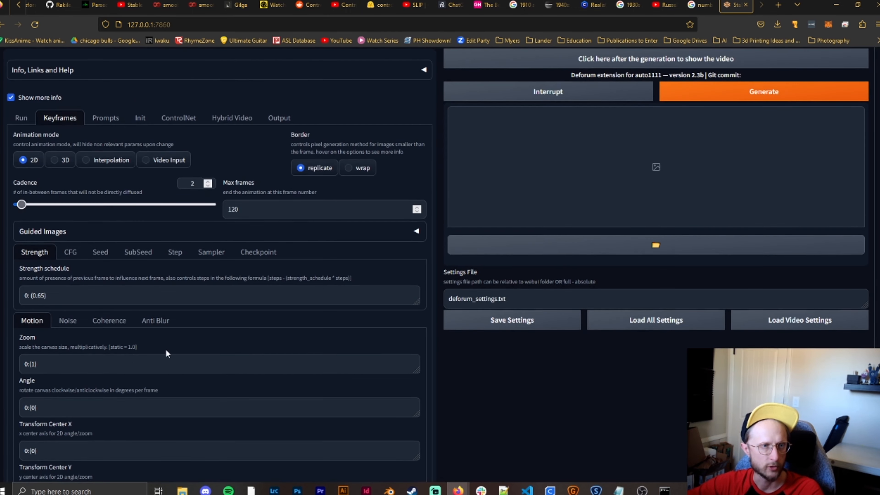
scroll(155, 393, down, 1)
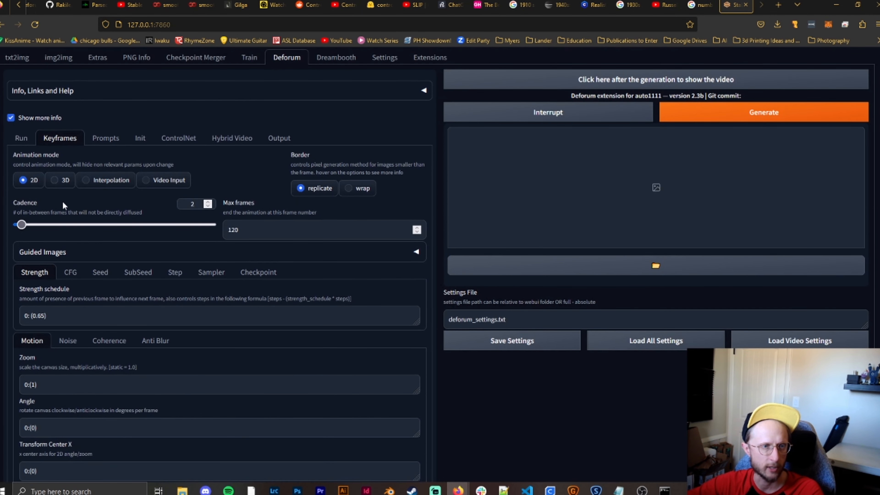
- Display Deforum's Prompts settings and examine the default prompts keyed to frames 0, 30, 60 and 90
click(101, 139)
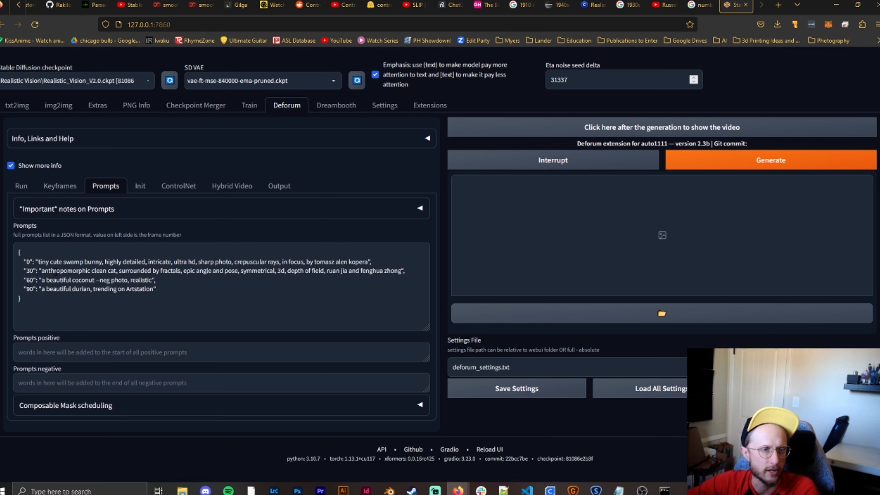
drag(42, 262, 213, 295)
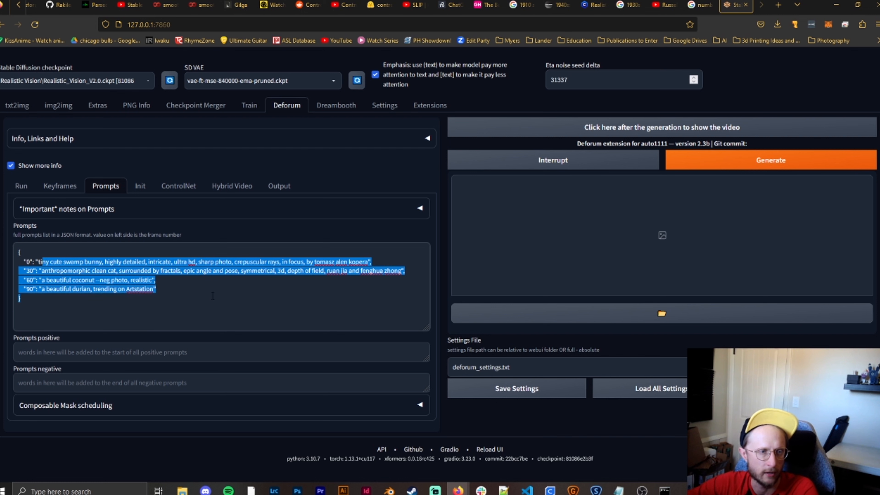
click(67, 271)
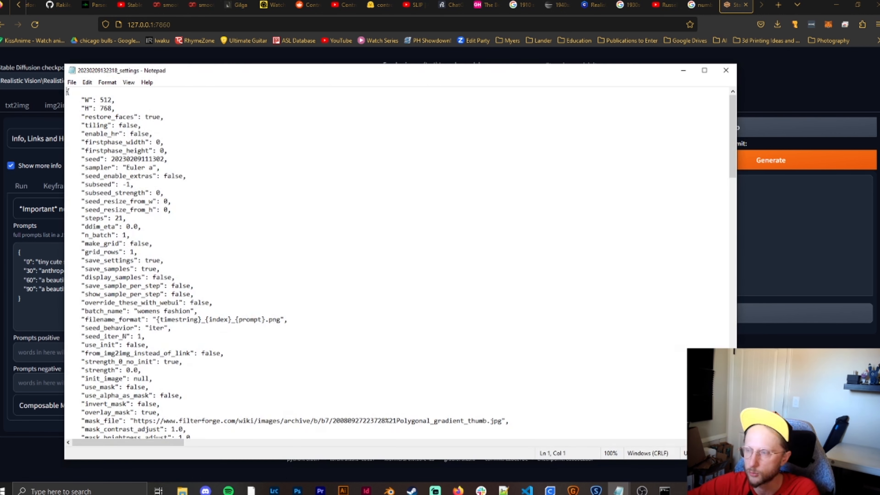
- Copy the whole prompts block from the womens fashion settings file in Notepad and replace Deforum's default prompts with it
scroll(207, 232, down, 15)
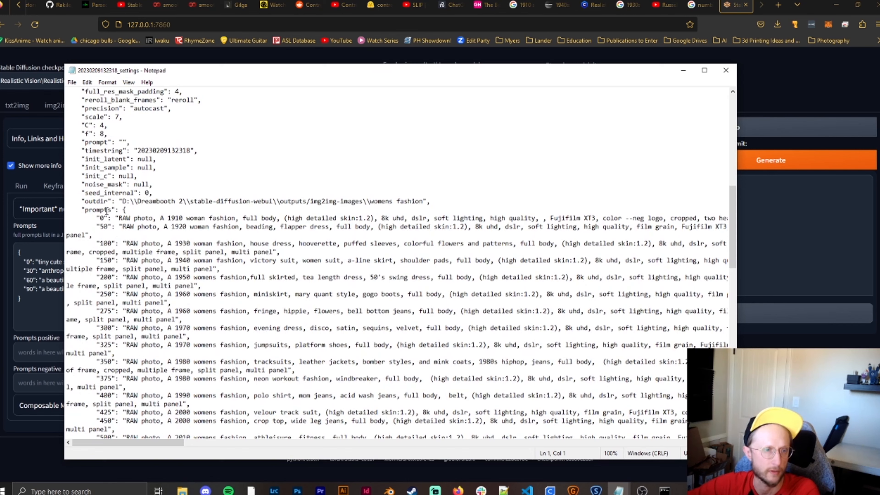
drag(122, 208, 85, 319)
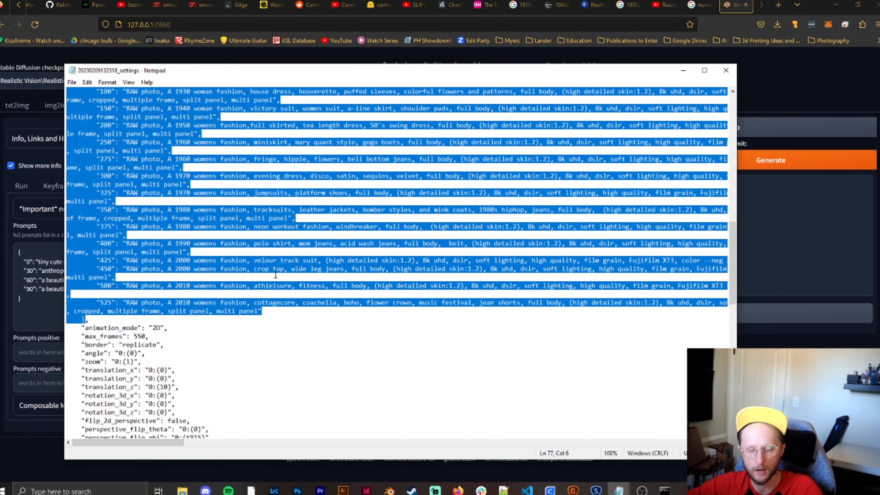
click(34, 450)
click(86, 280)
key(ctrl+a)
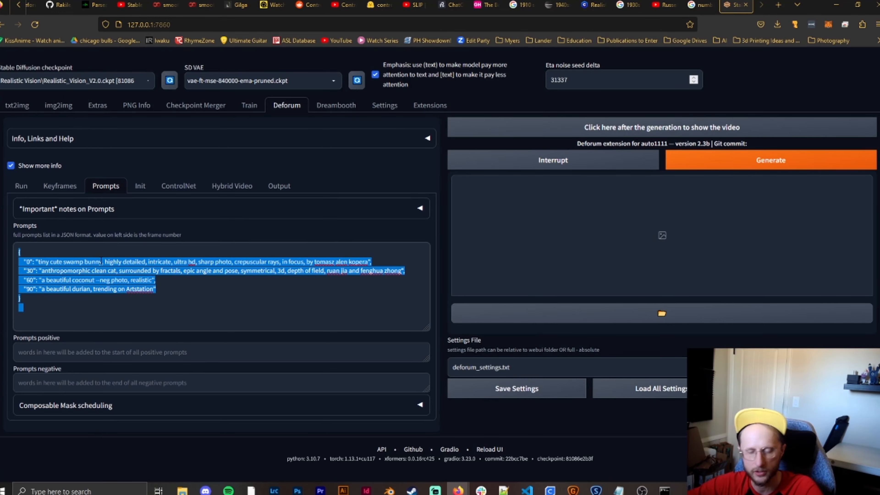
key(ctrl+v)
scroll(120, 329, up, 20)
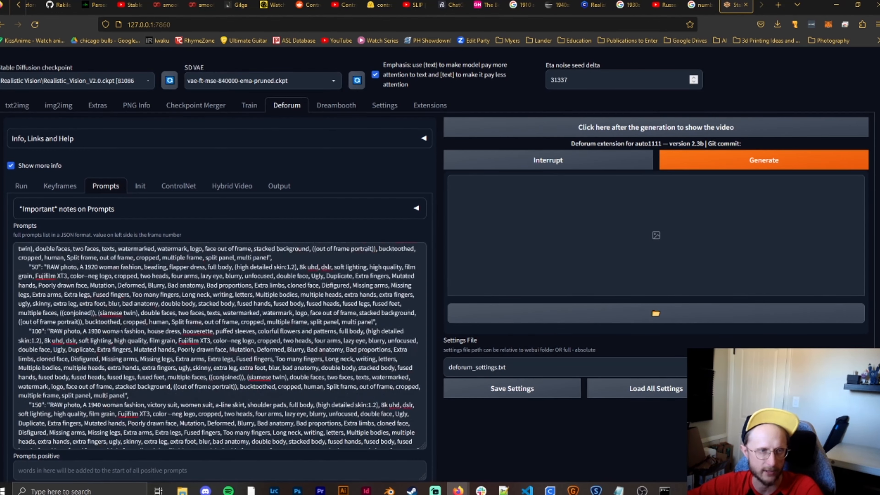
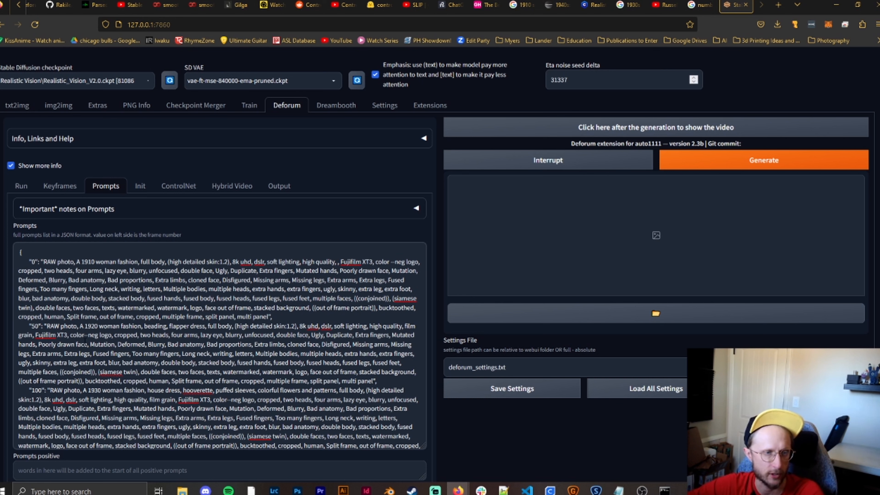
- Examine the 1910 and 1920 prompts, including the decade description and the negative terms after --neg in the frame 0 entry
drag(79, 329, 141, 328)
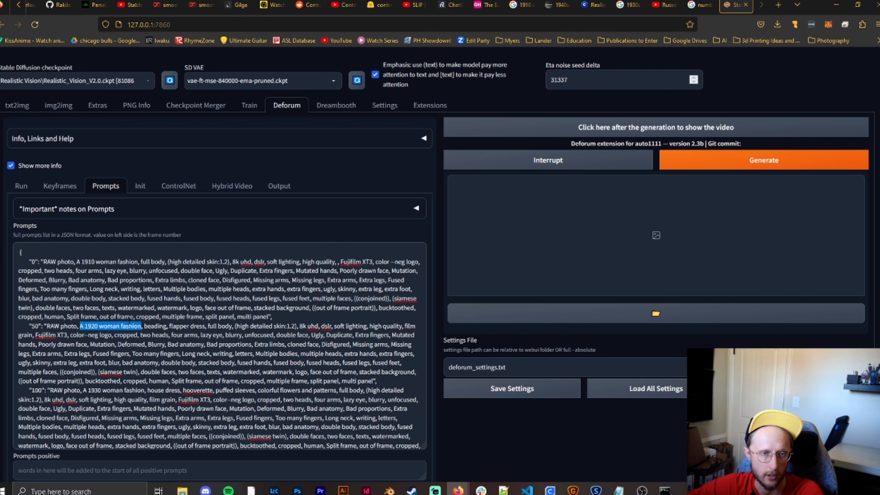
click(186, 344)
scroll(187, 344, down, 3)
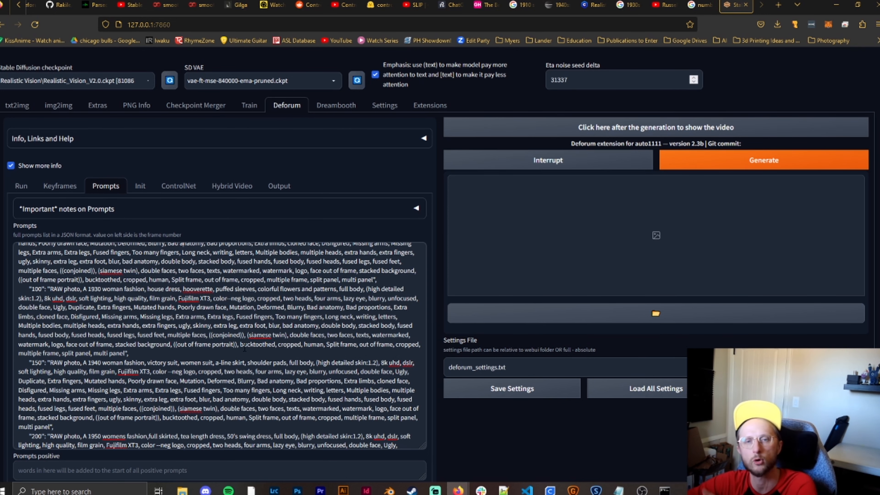
scroll(183, 344, up, 3)
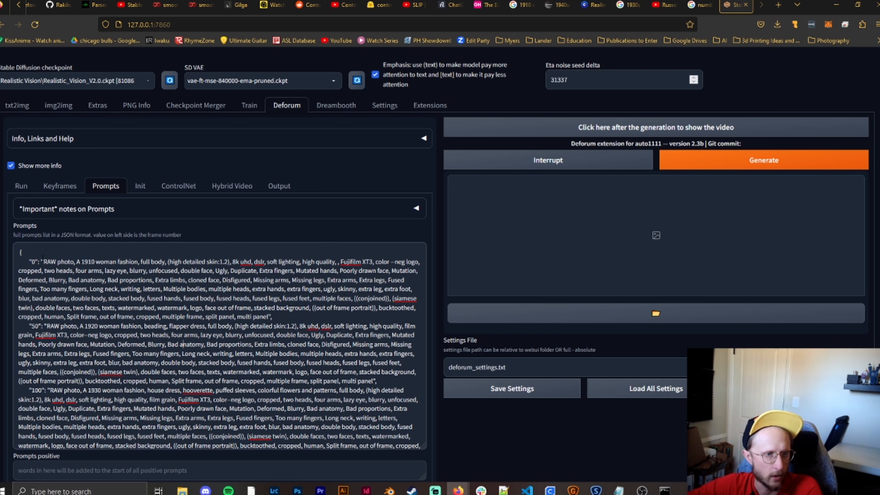
click(390, 261)
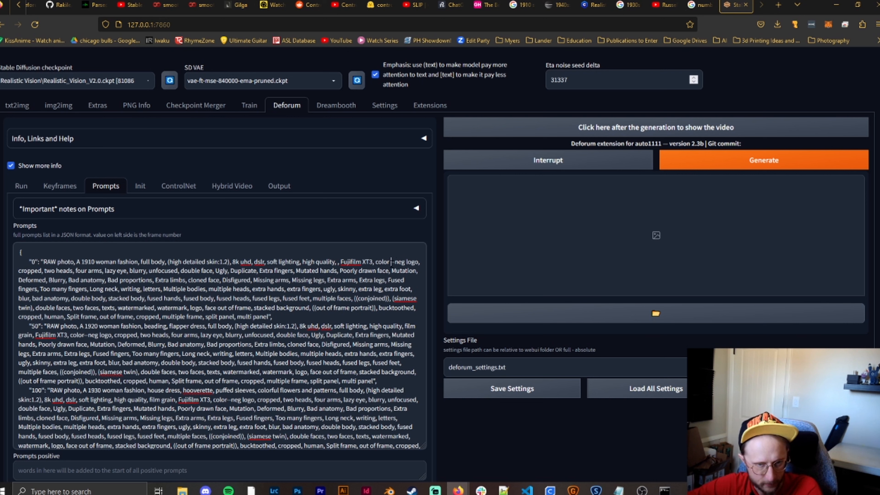
drag(391, 262, 268, 316)
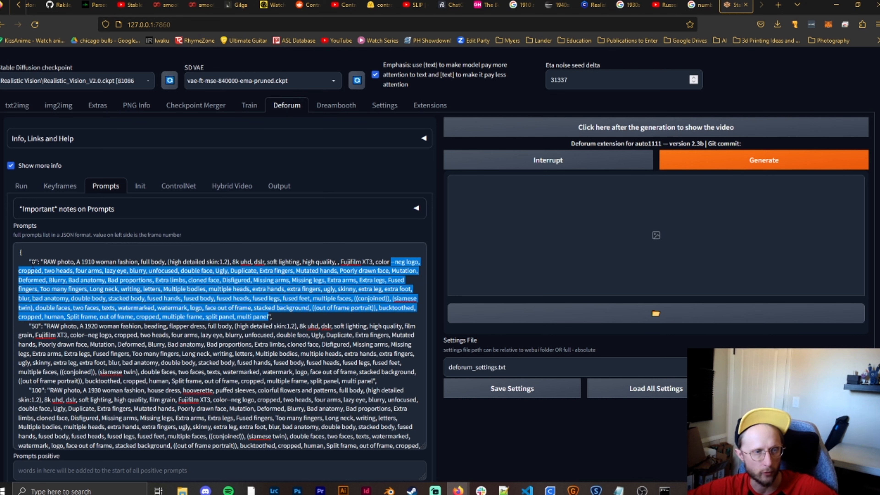
click(55, 279)
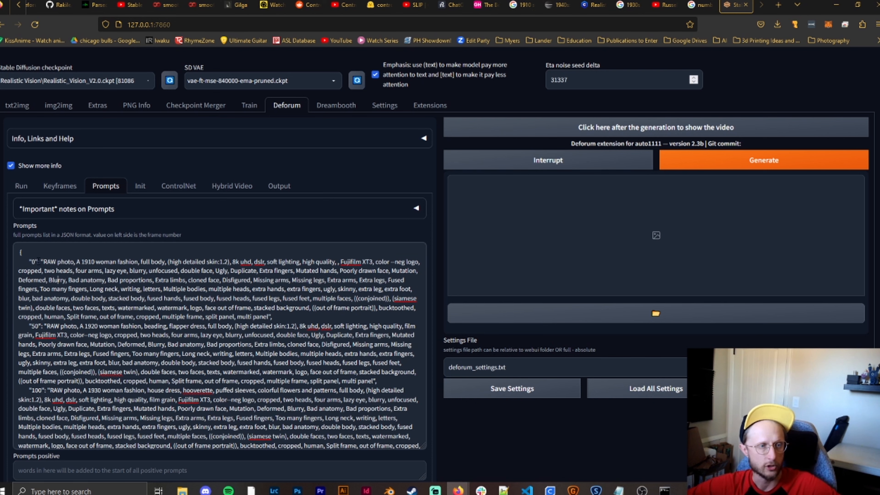
scroll(42, 267, down, 2)
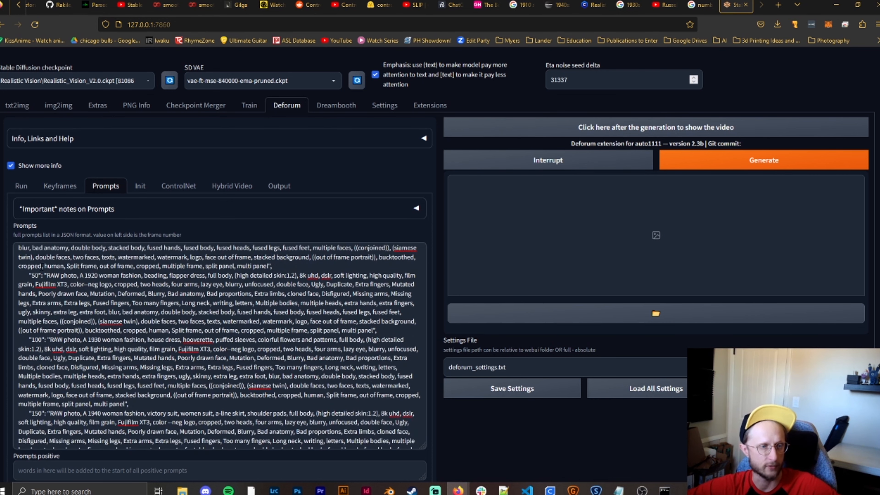
scroll(139, 315, up, 2)
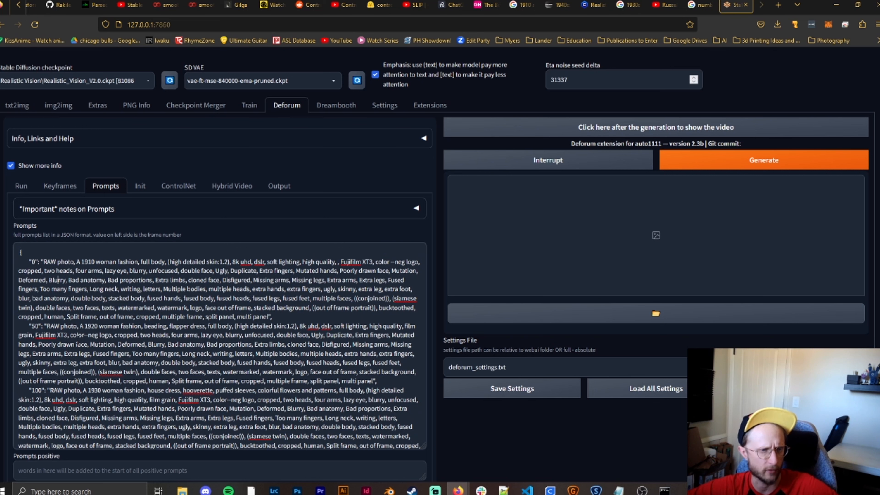
- Read through the remaining decade prompts up to the frame 525 entry, then check the additional positive and negative prompt fields
scroll(99, 277, down, 2)
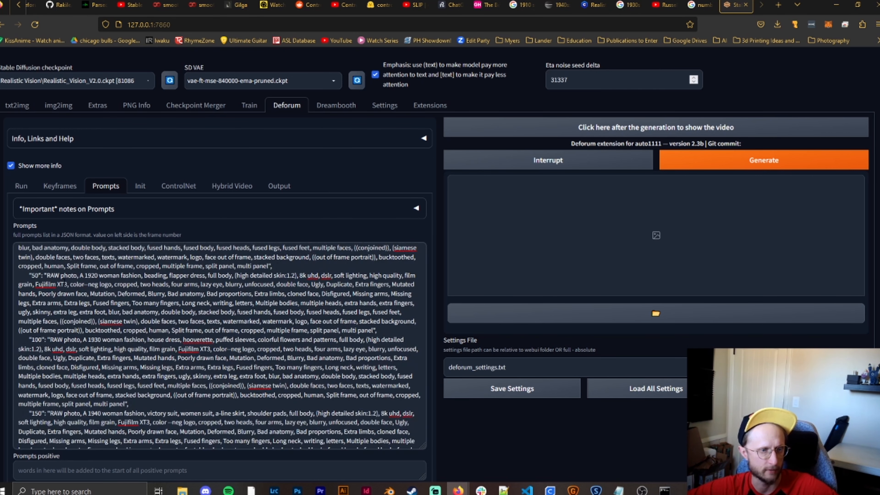
scroll(65, 277, down, 4)
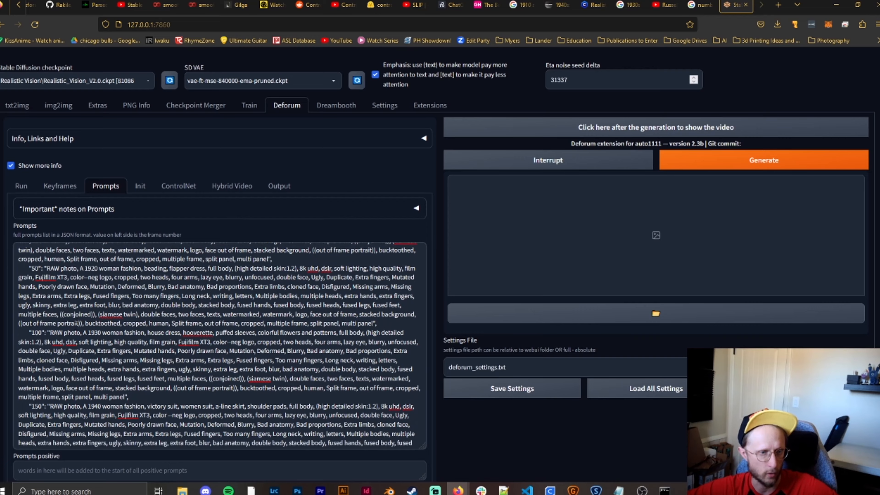
scroll(103, 300, down, 8)
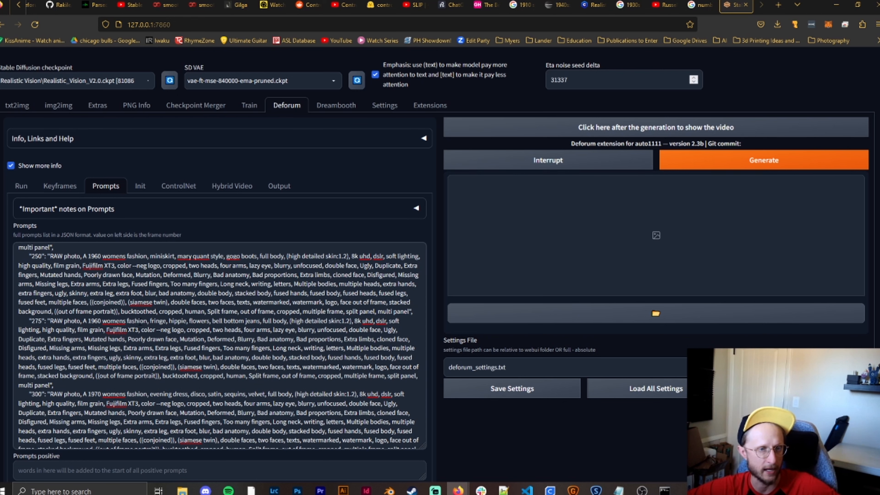
scroll(163, 333, down, 2)
scroll(106, 306, down, 4)
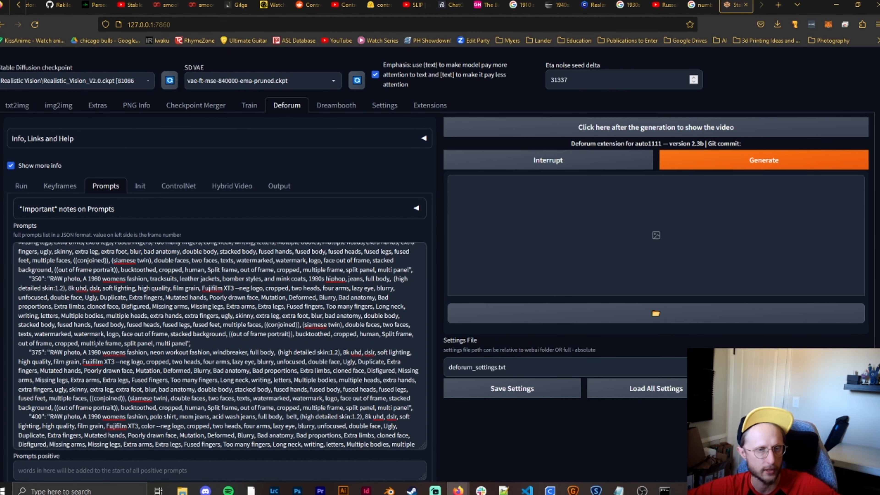
scroll(218, 346, down, 4)
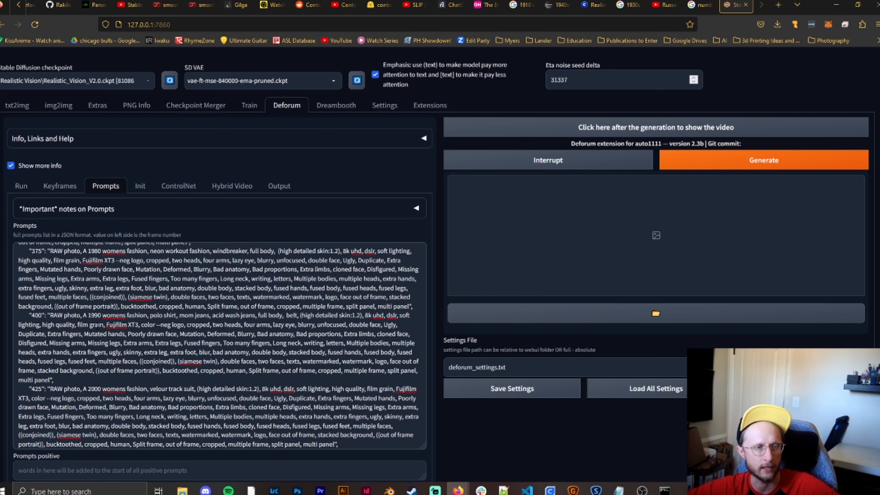
scroll(218, 347, down, 10)
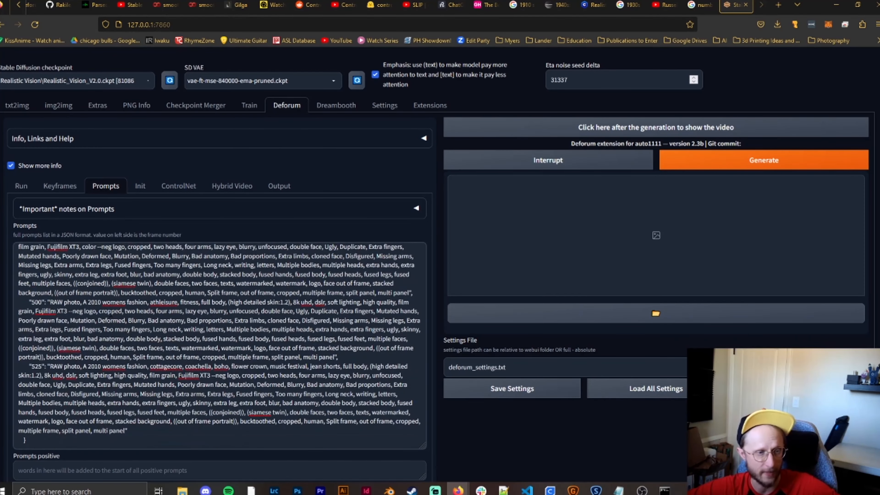
scroll(219, 346, down, 1)
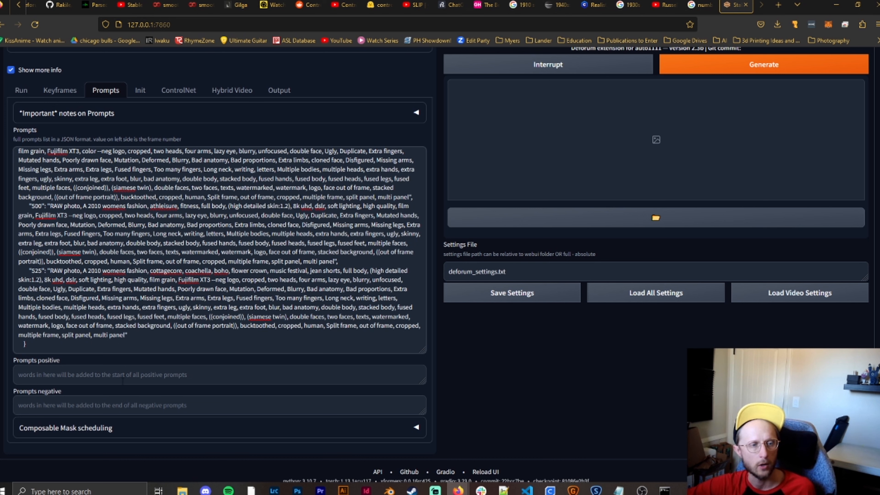
click(111, 404)
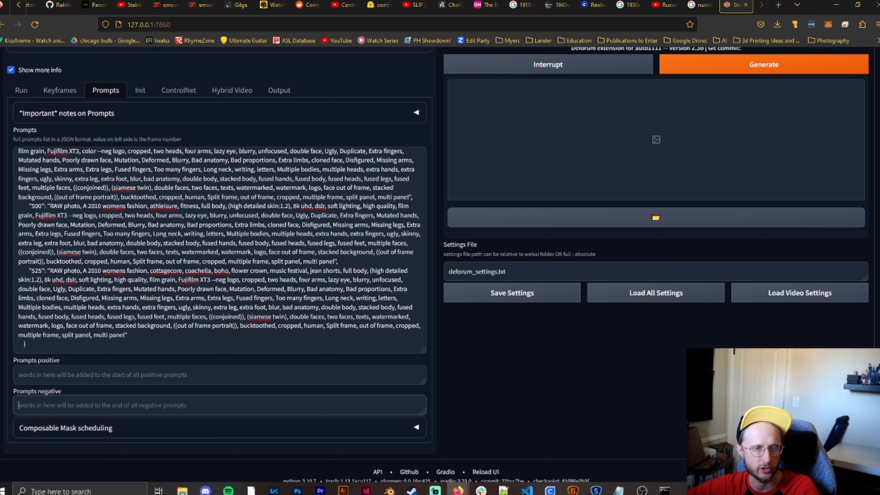
click(144, 335)
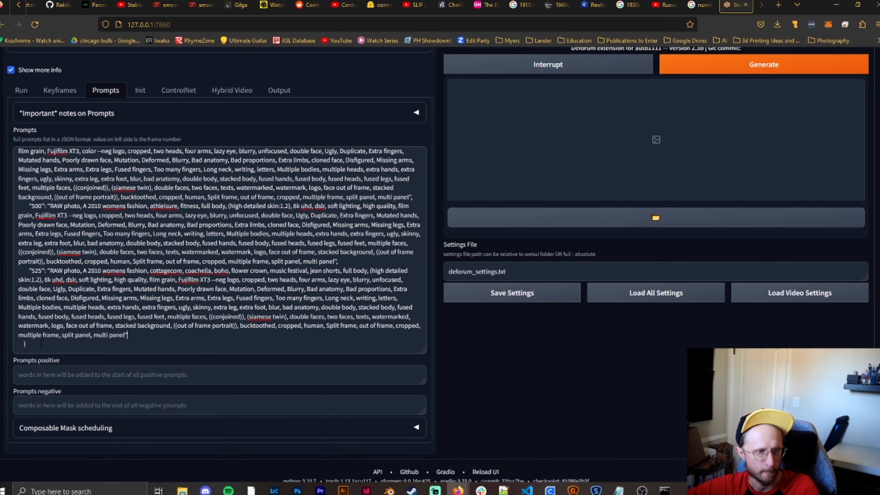
scroll(153, 370, up, 5)
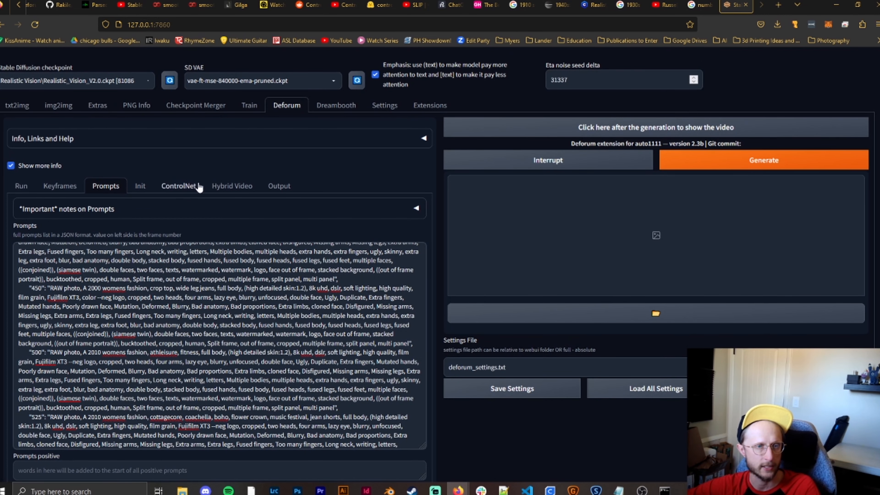
- Review Deforum's video output settings, then look over the animation mode, cadence and max frames in the keyframe settings
click(281, 187)
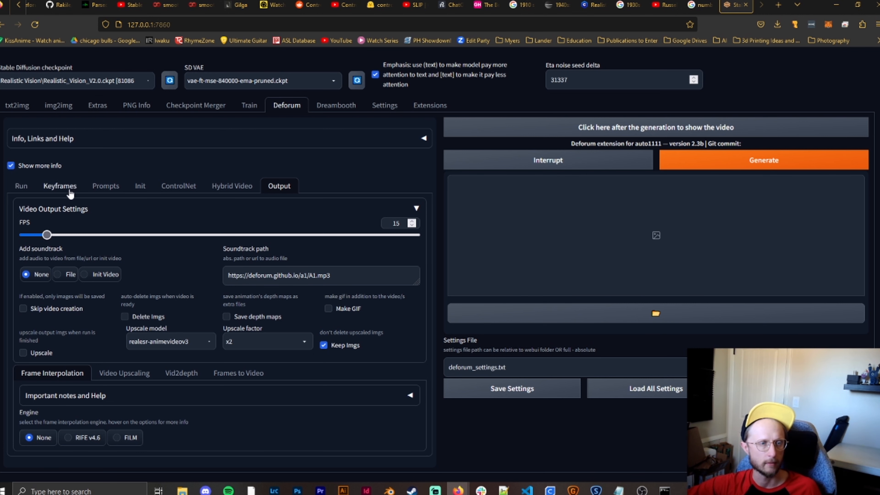
click(63, 185)
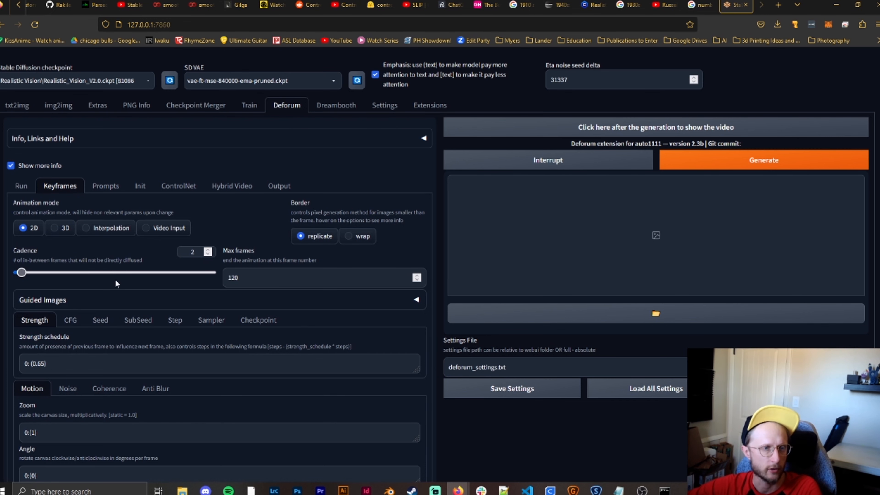
scroll(116, 294, down, 1)
scroll(116, 295, up, 1)
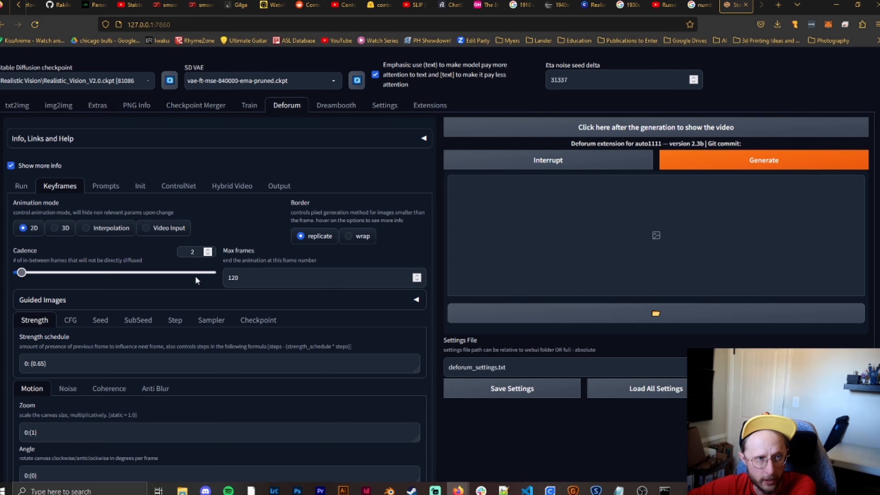
- Check the frame number of the last prompt and set the animation's max frames to 550
click(106, 187)
scroll(140, 320, down, 10)
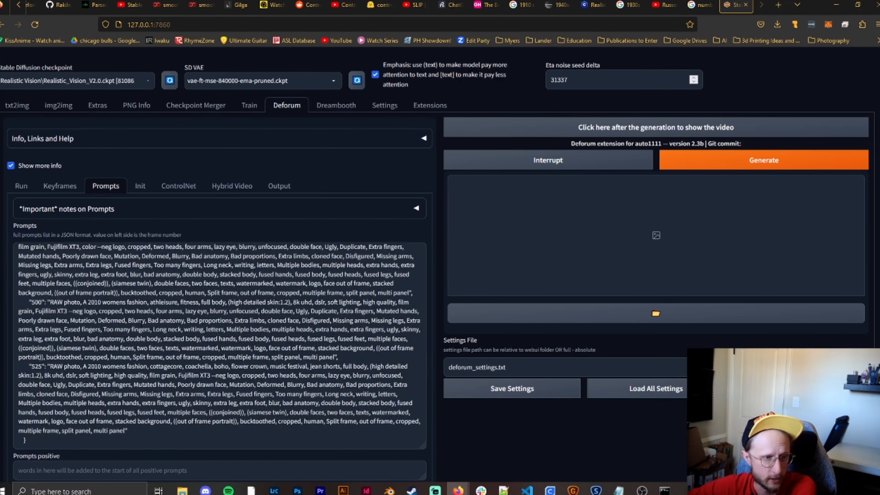
scroll(15, 307, down, 2)
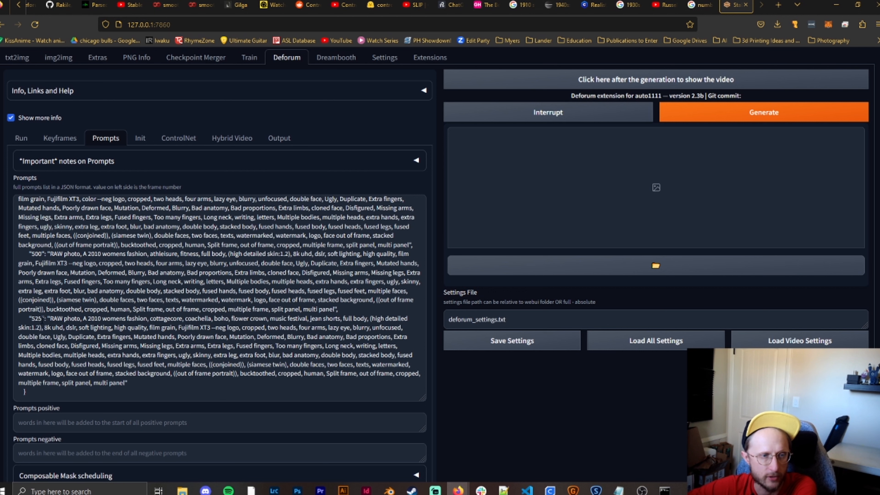
click(47, 142)
double_click(233, 230)
text(550)
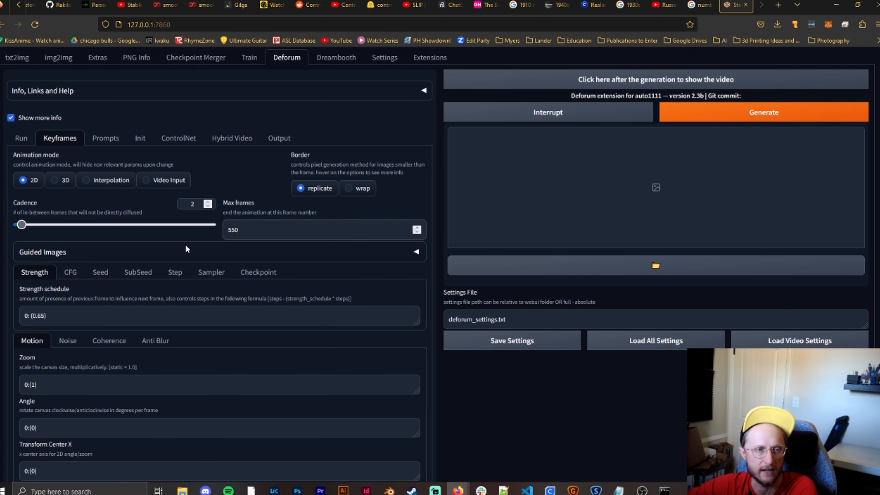
click(186, 250)
click(186, 251)
click(187, 250)
click(186, 250)
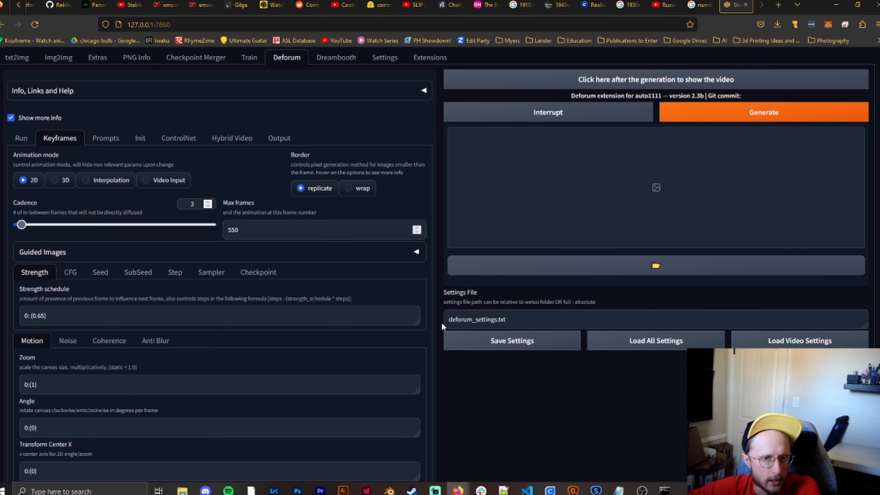
- Display the Run settings and inspect the Batch Mode & Resume options, collapsing that section again
scroll(441, 322, down, 4)
scroll(442, 322, up, 5)
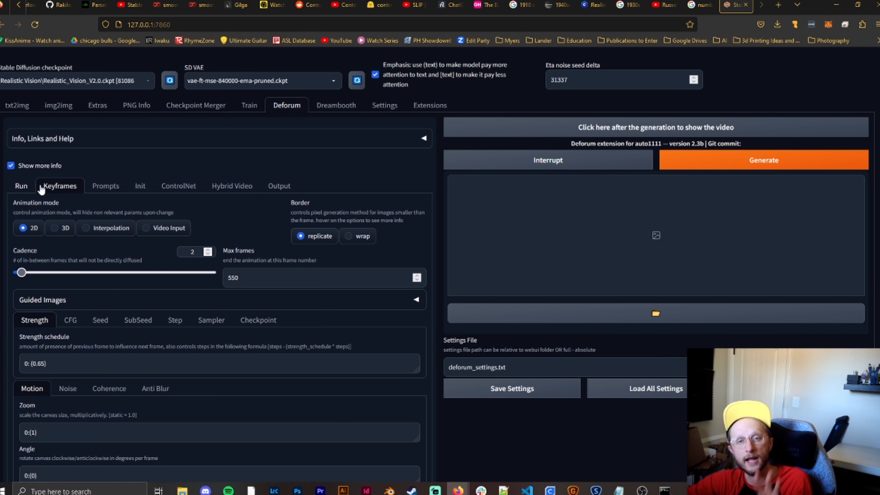
click(22, 195)
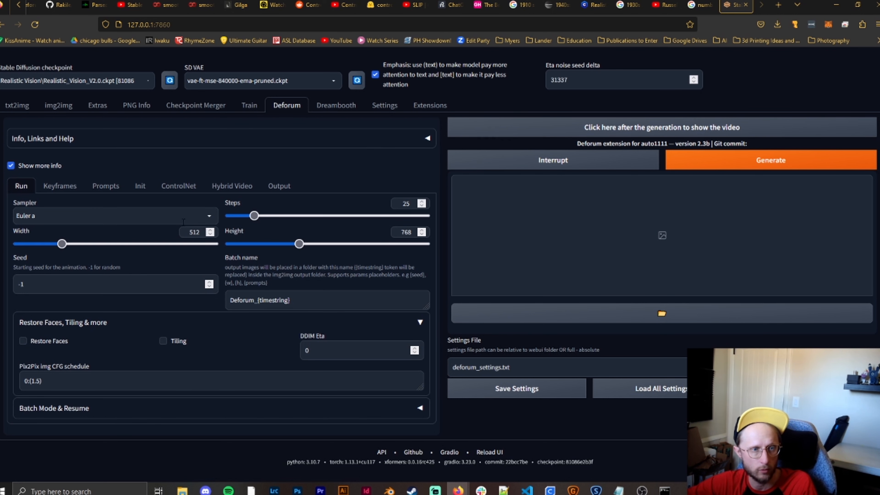
click(127, 418)
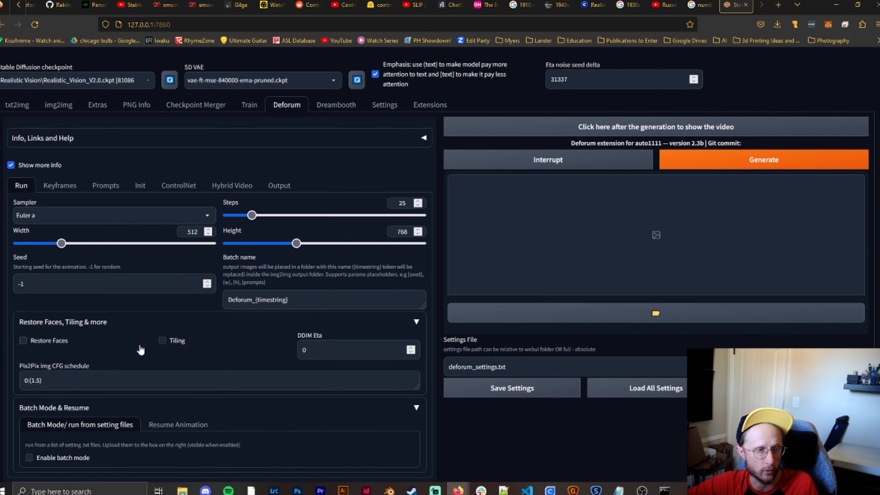
scroll(104, 343, down, 2)
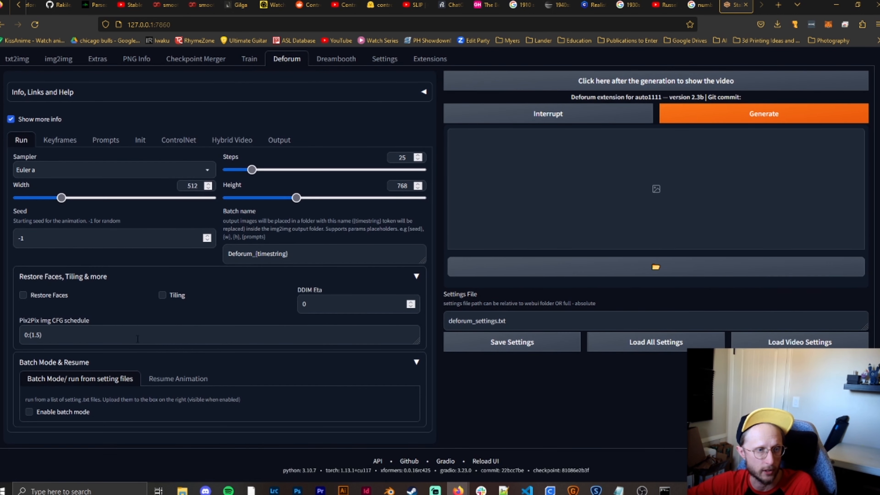
click(226, 364)
- Replace the default batch name with "Womens Fashion Youtube"
drag(297, 301, 176, 302)
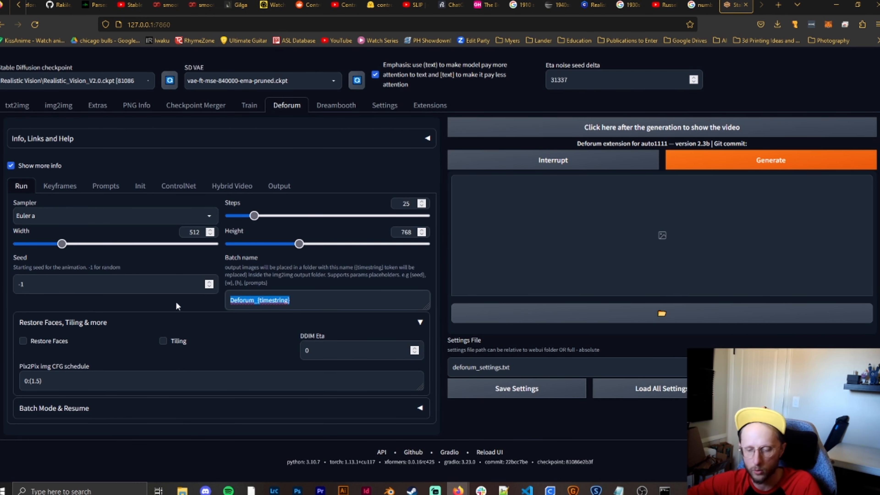
text(Womens Fa)
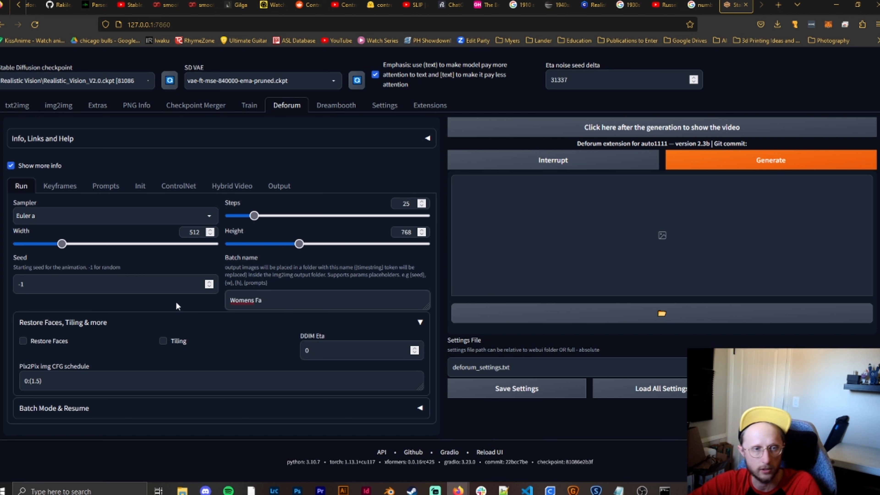
text(shion Youtube)
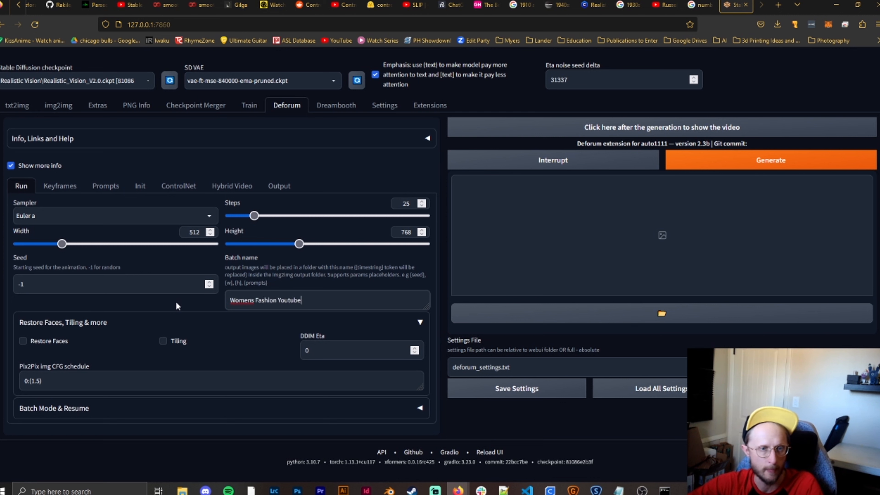
- Try a fixed starting seed of 100 for the animation, and restore the seed to -1 for random
click(40, 286)
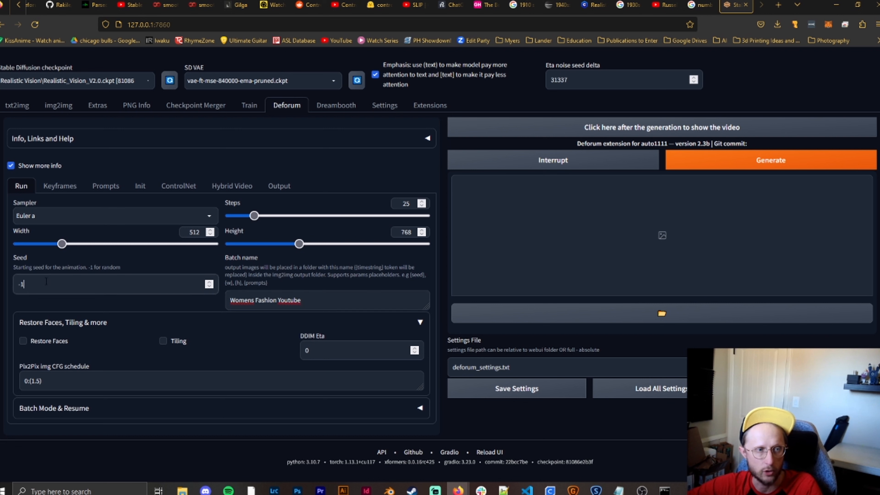
text(100)
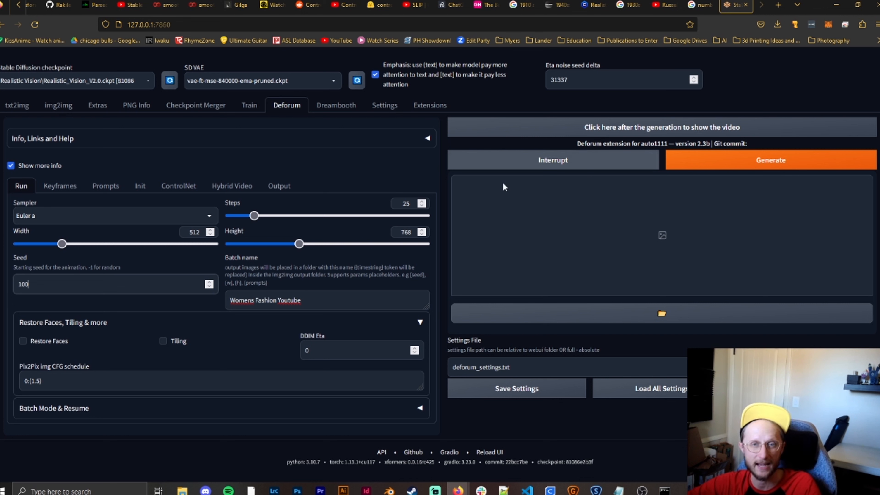
double_click(27, 287)
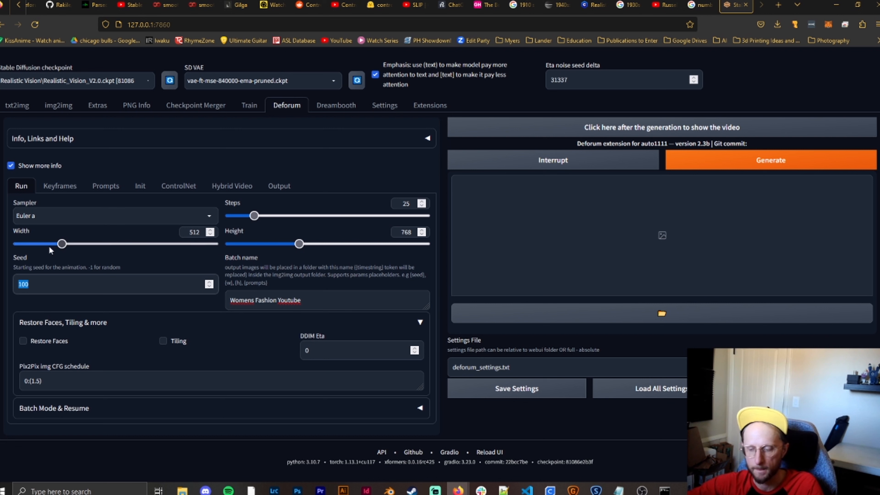
text(-1)
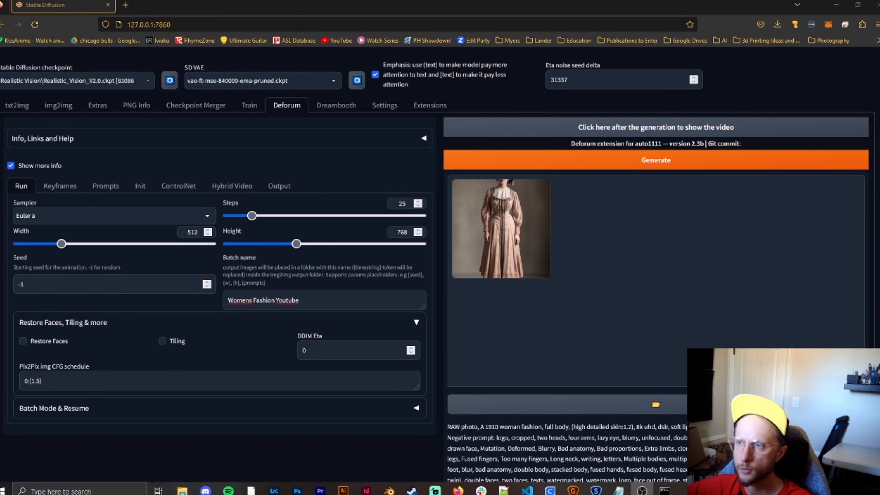
- Switch to File Explorer and go up from the img2img-images folder to the stable-diffusion-webui folder
click(182, 491)
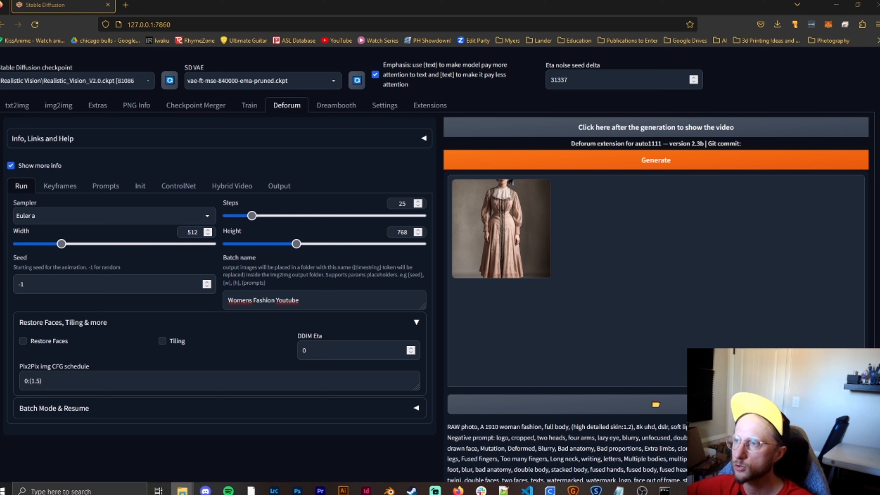
drag(879, 34, 433, 73)
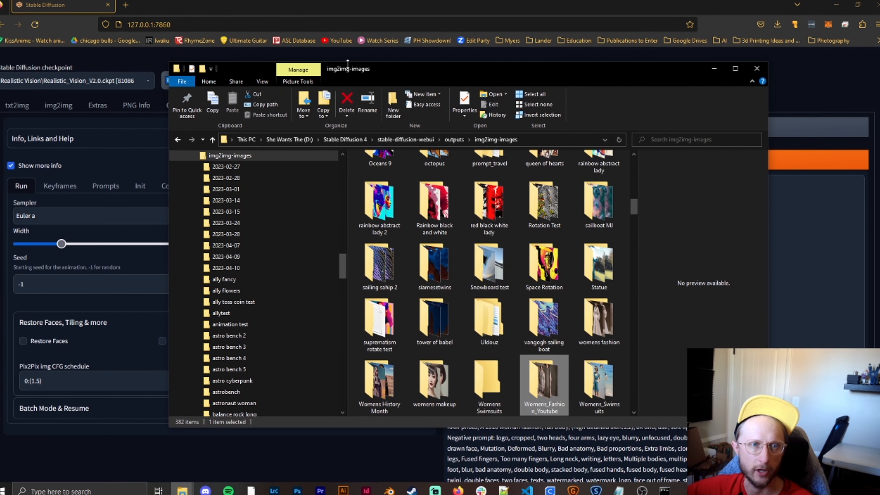
click(213, 140)
click(215, 143)
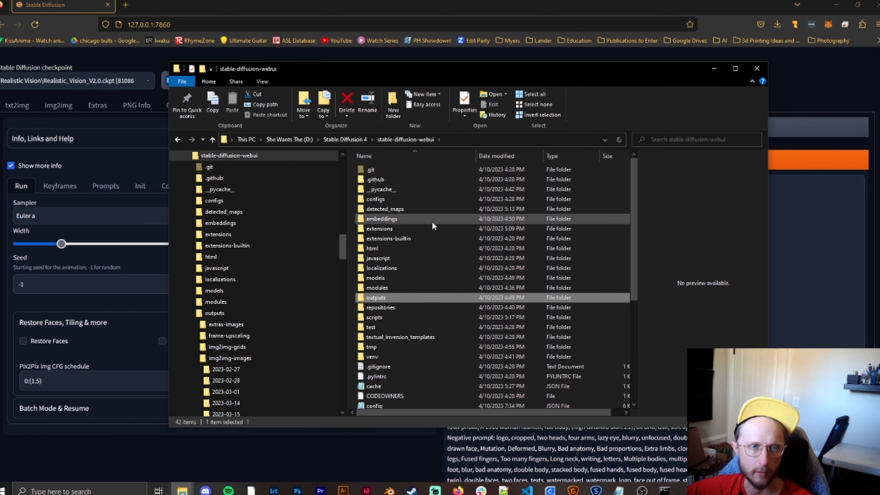
- Open the Womens_Fashion_Youtube folder inside outputs\img2img-images and look over the rendered frames
scroll(552, 266, down, 5)
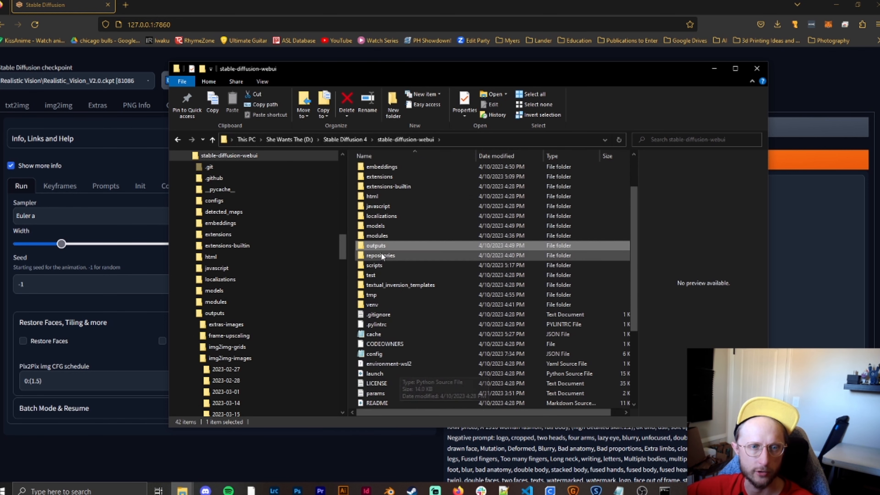
double_click(387, 247)
click(391, 200)
double_click(387, 199)
scroll(489, 277, down, 5)
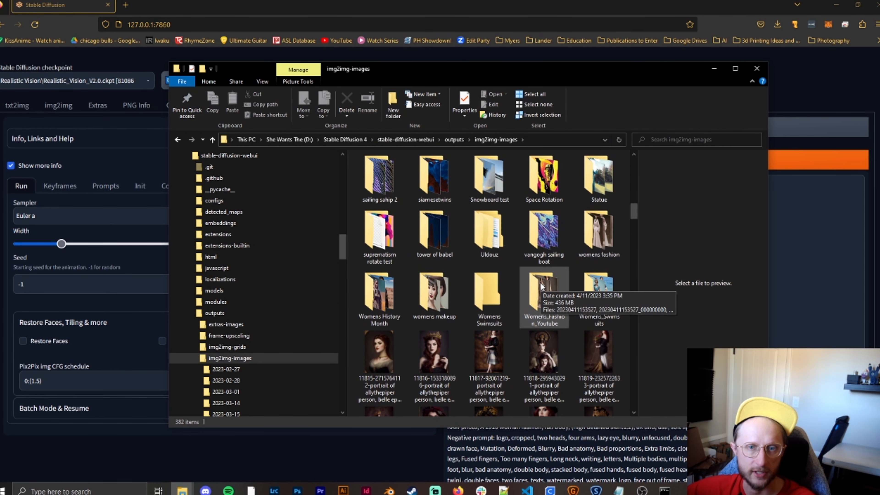
double_click(542, 286)
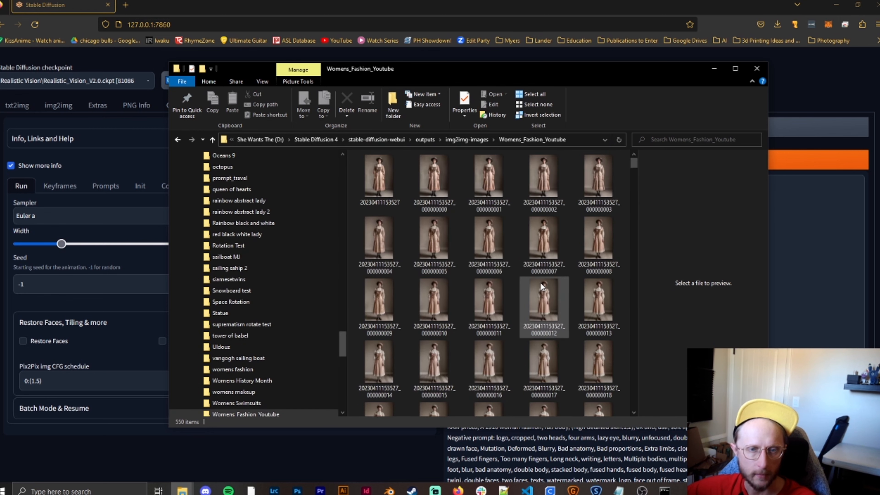
scroll(451, 214, down, 15)
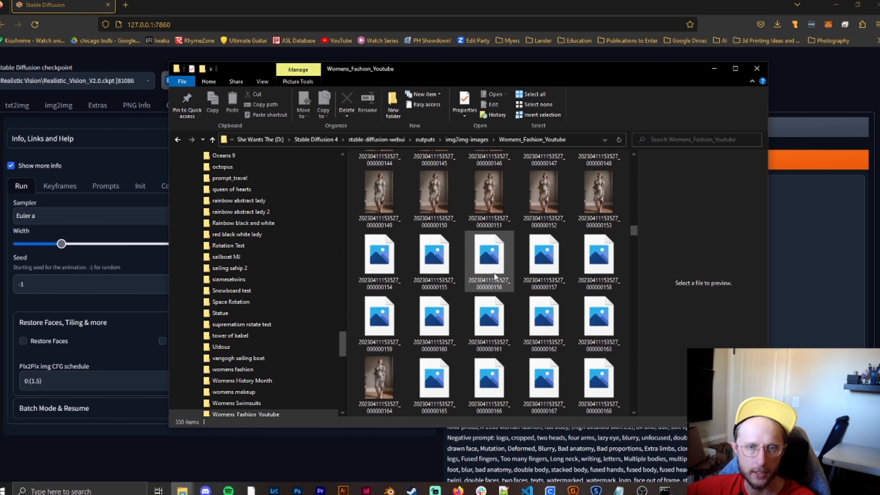
scroll(490, 300, up, 15)
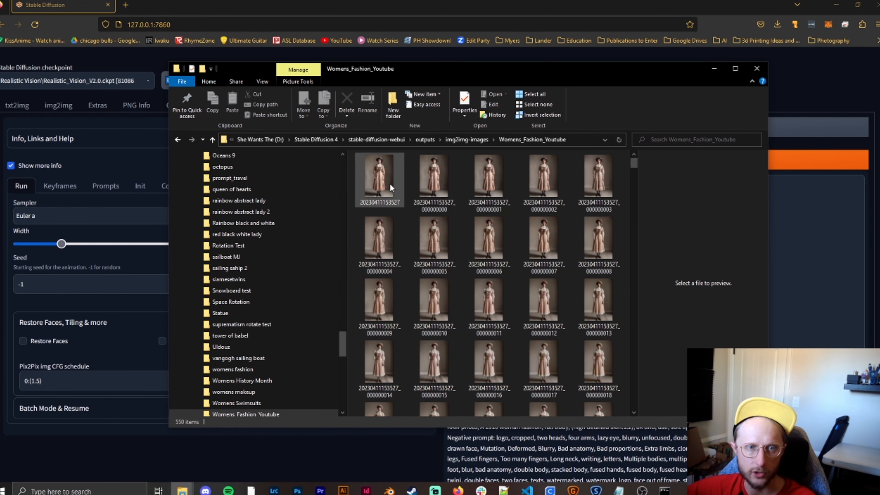
double_click(402, 195)
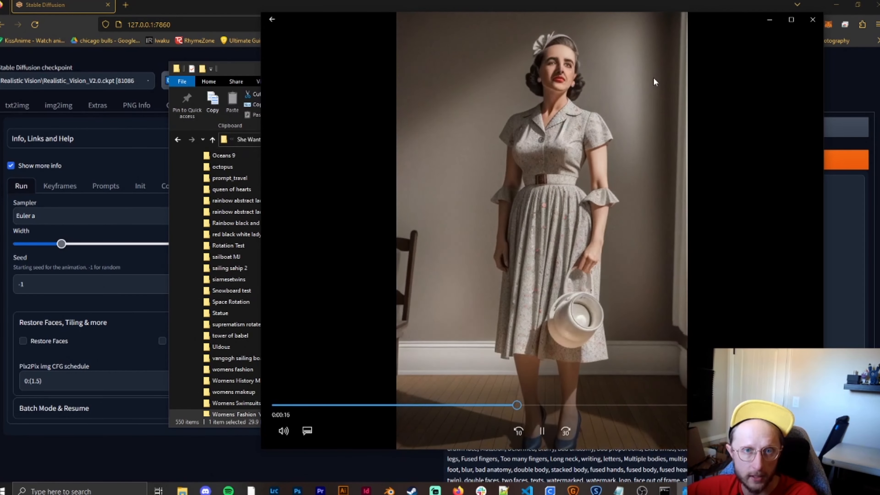
click(544, 434)
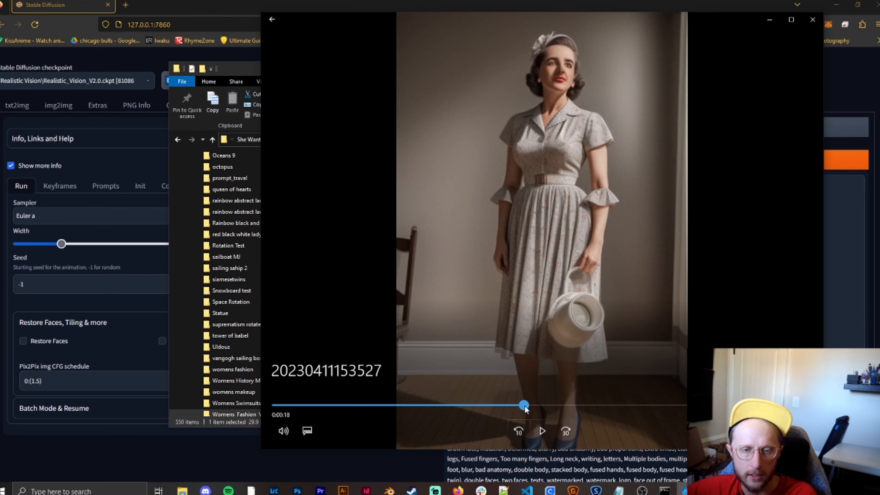
drag(561, 409, 529, 419)
click(541, 431)
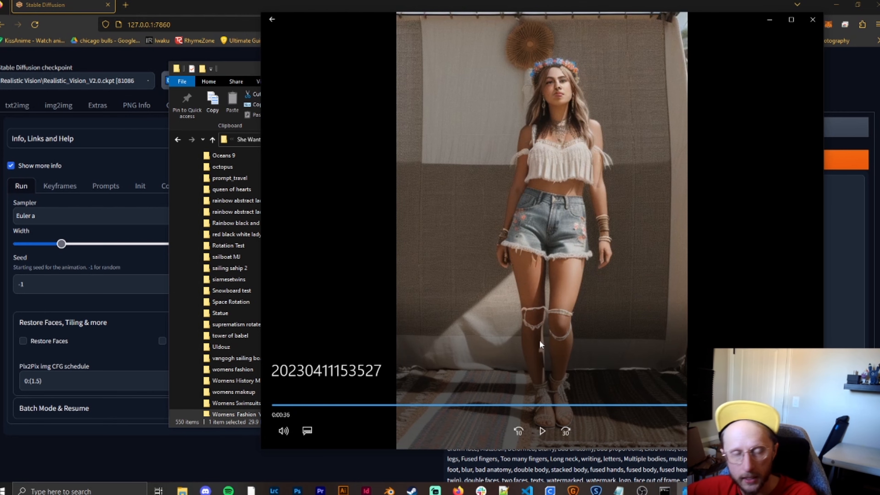
click(813, 20)
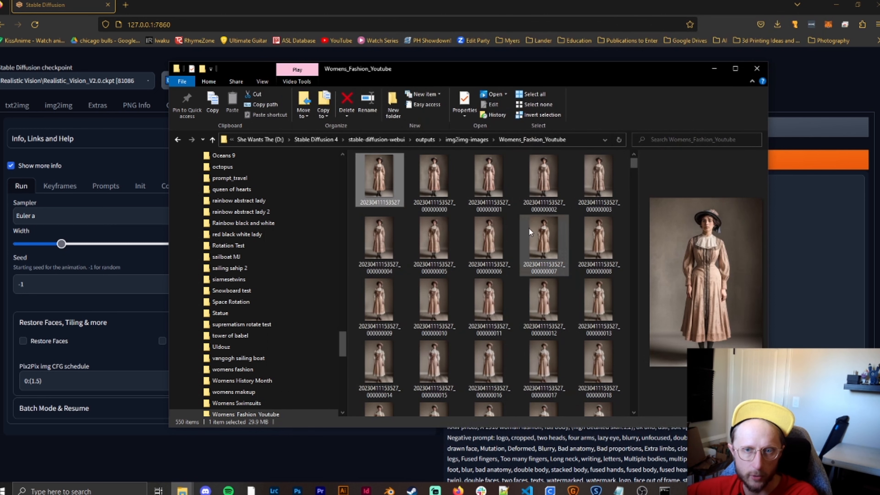
- Return to Deforum's Run settings and expand the Batch Mode & Resume section
click(802, 100)
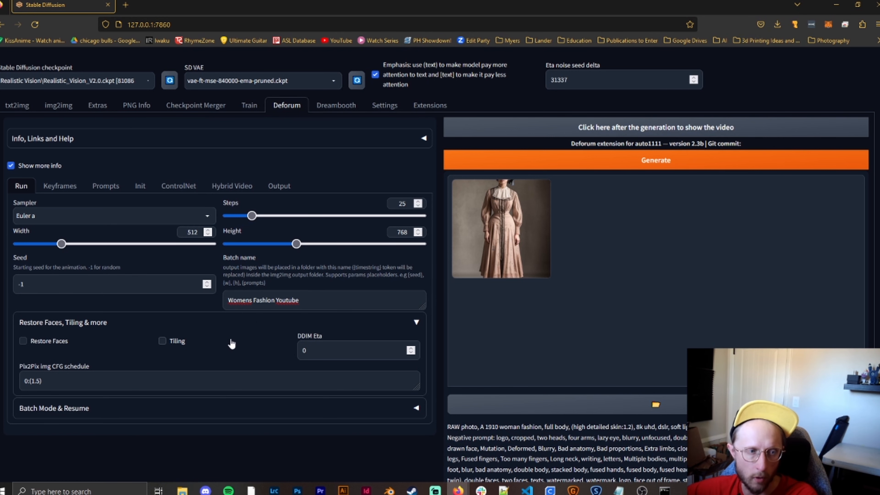
click(155, 416)
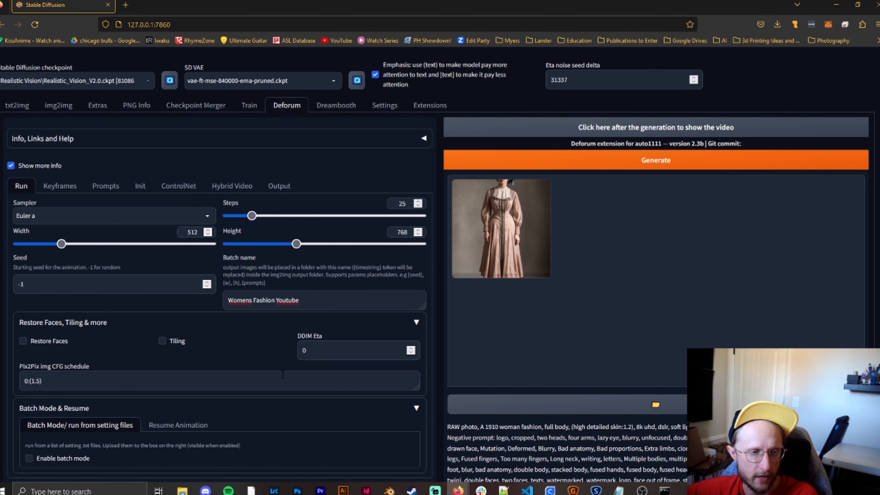
scroll(271, 388, down, 1)
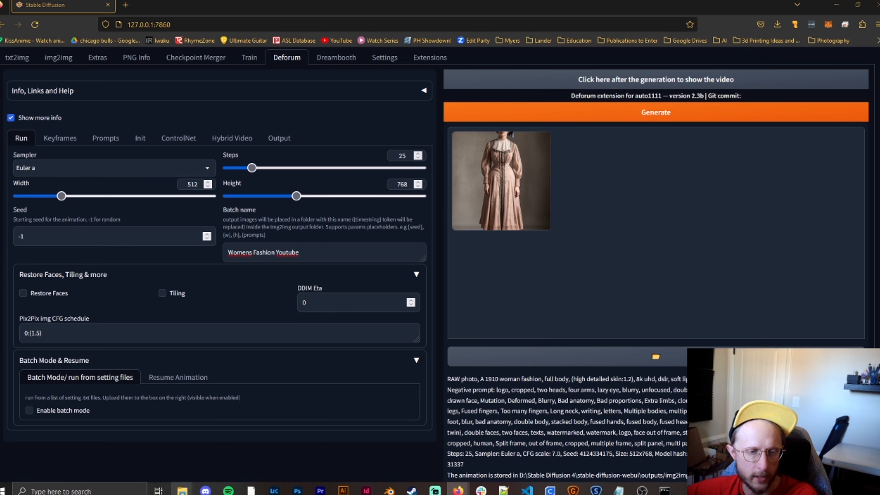
- Switch back to the Womens_Fashion_Youtube folder and preview frames backward from the middle of the sequence to the earliest outfits
mouse_move(183, 491)
click(121, 450)
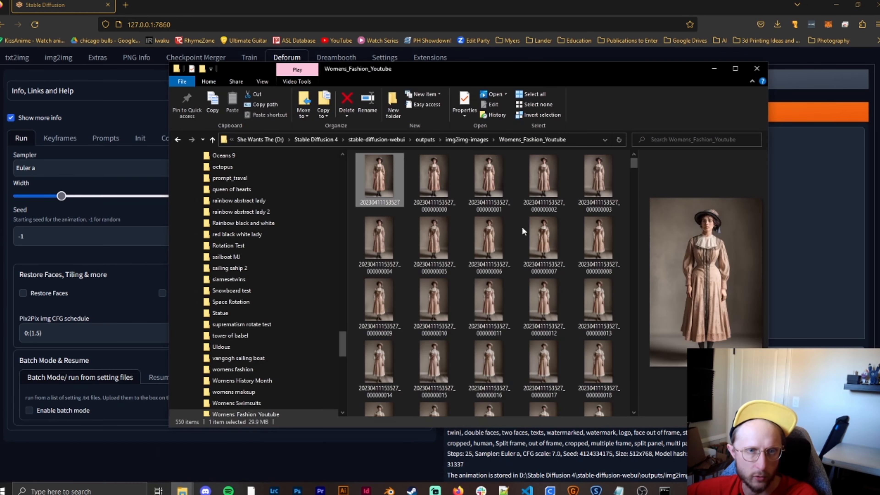
drag(488, 78, 593, 63)
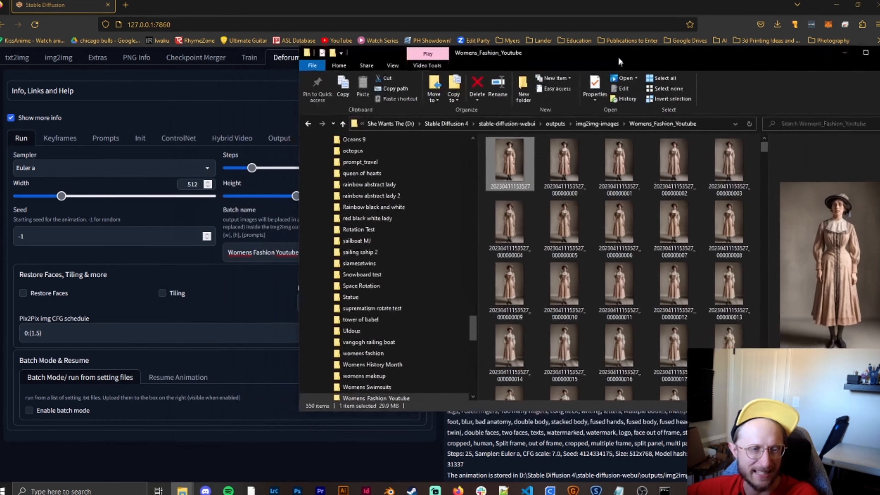
scroll(601, 305, down, 10)
scroll(617, 313, down, 15)
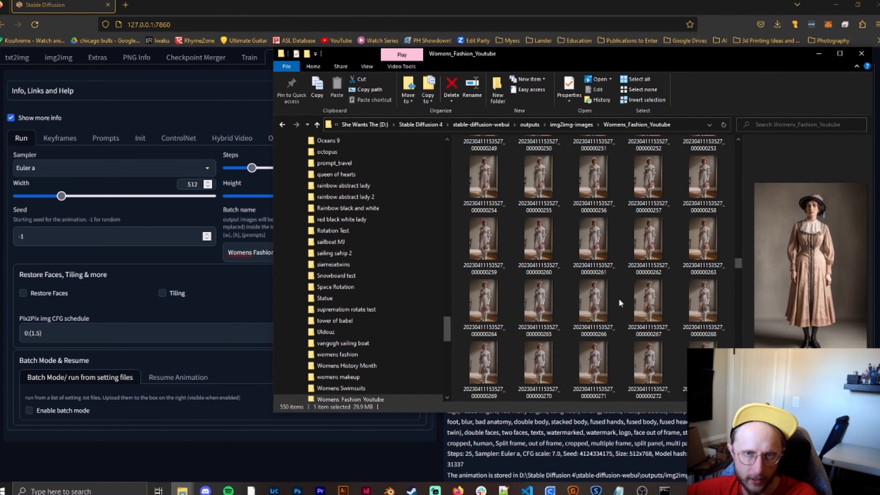
click(598, 184)
scroll(603, 215, up, 2)
click(607, 167)
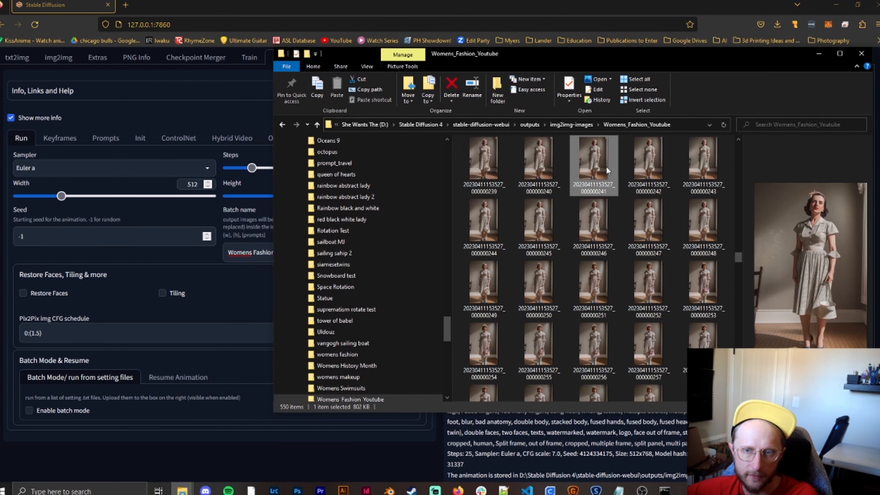
scroll(597, 240, up, 2)
click(595, 180)
scroll(596, 240, up, 1)
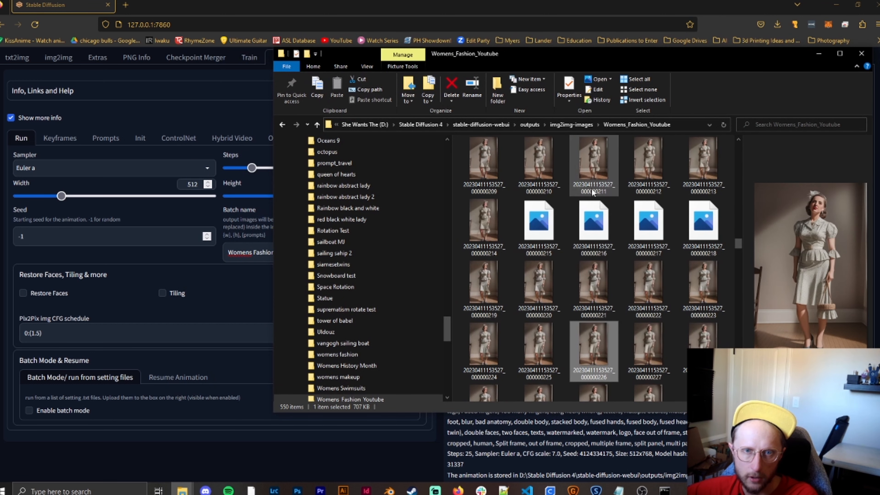
click(591, 188)
scroll(612, 260, up, 1)
click(589, 181)
scroll(599, 255, up, 1)
click(598, 255)
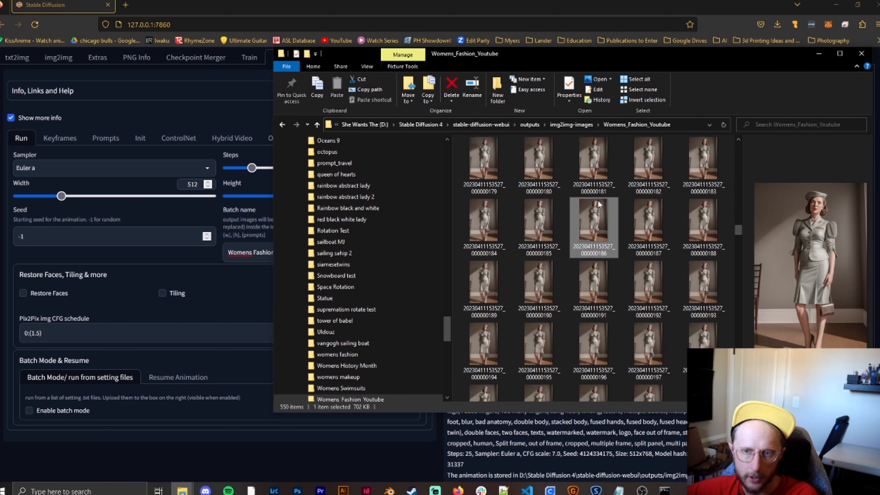
scroll(599, 259, up, 2)
click(594, 181)
scroll(603, 269, up, 2)
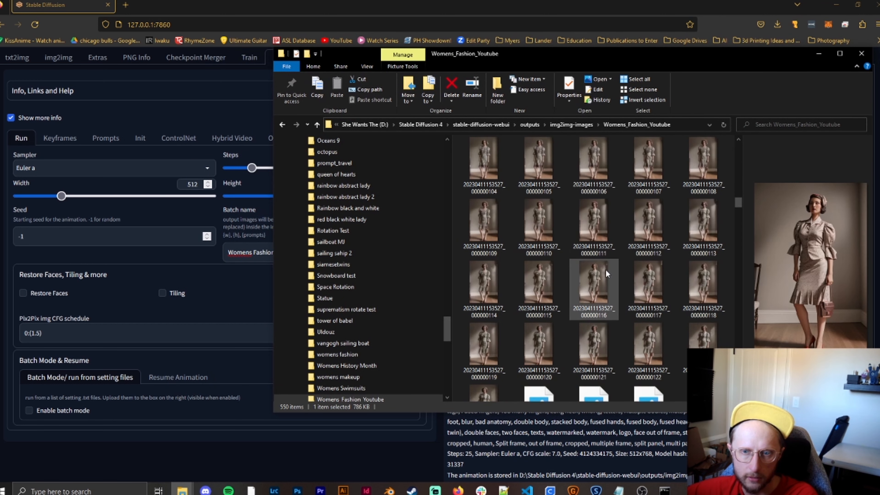
click(601, 181)
scroll(604, 270, up, 3)
scroll(607, 273, up, 2)
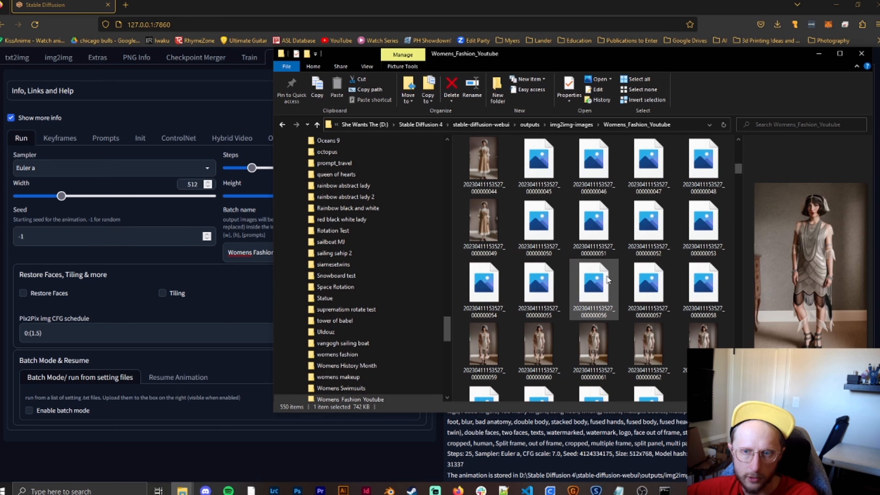
click(594, 163)
click(612, 291)
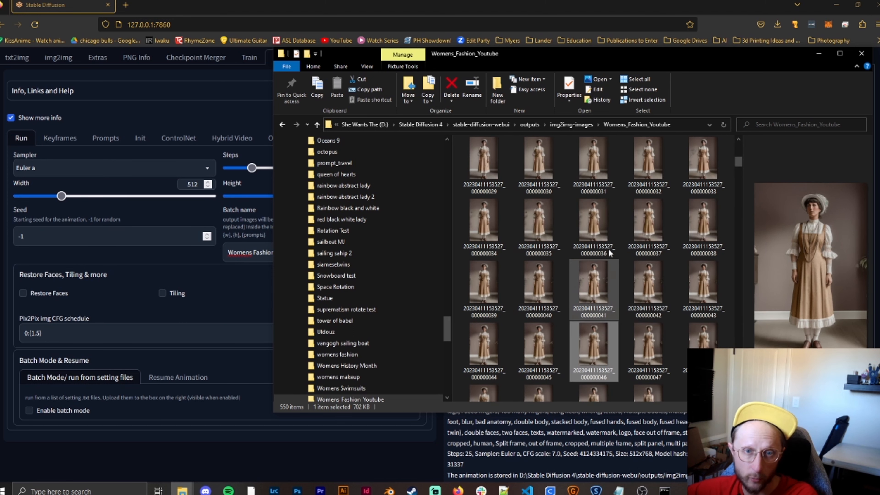
scroll(614, 324, up, 1)
- Locate frame 100 in the image sequence and preview it as the resume point
scroll(609, 304, down, 2)
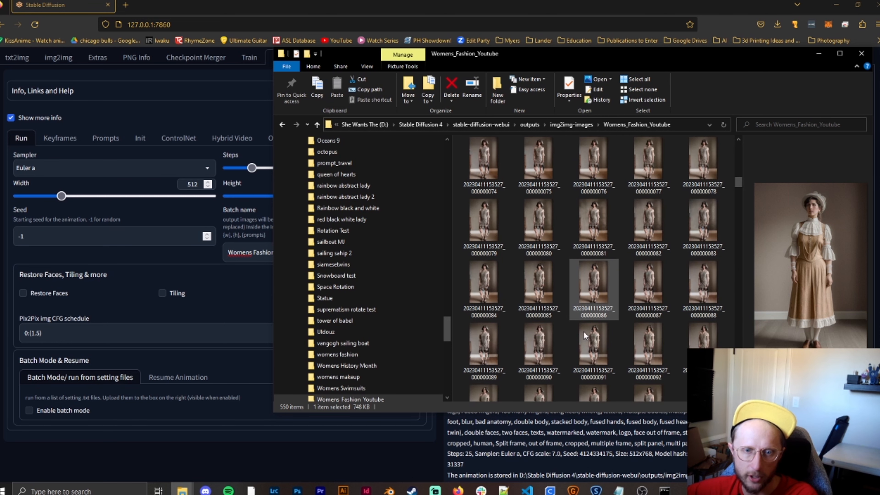
scroll(630, 342, down, 1)
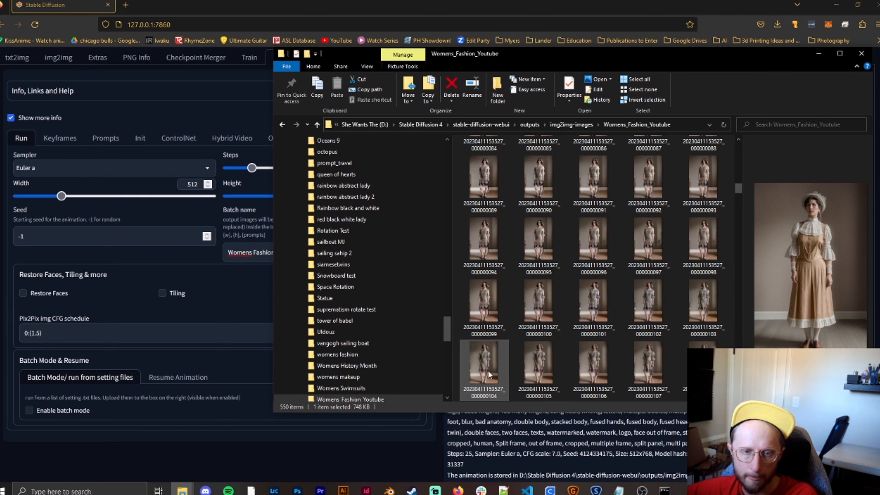
click(550, 310)
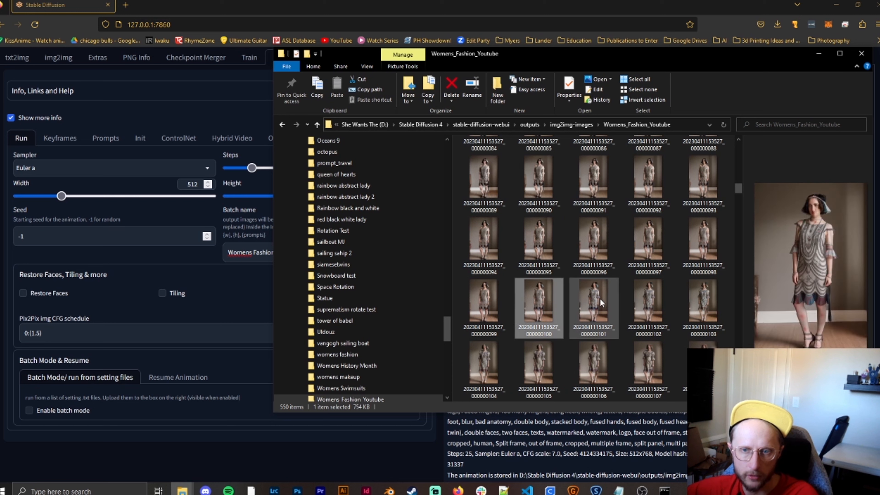
- Delete frames 101 through 547 from the output folder, keeping the settings file, and select frame 100
click(599, 298)
scroll(613, 302, down, 15)
scroll(596, 315, down, 20)
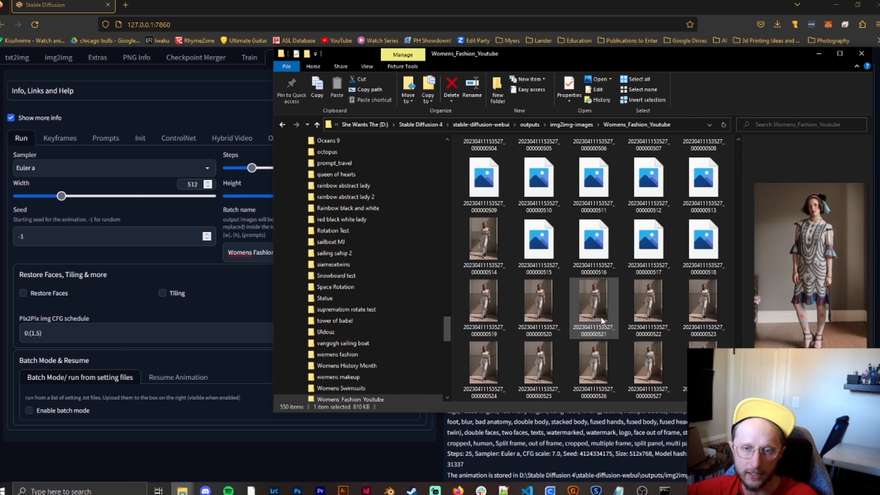
shift+click(634, 357)
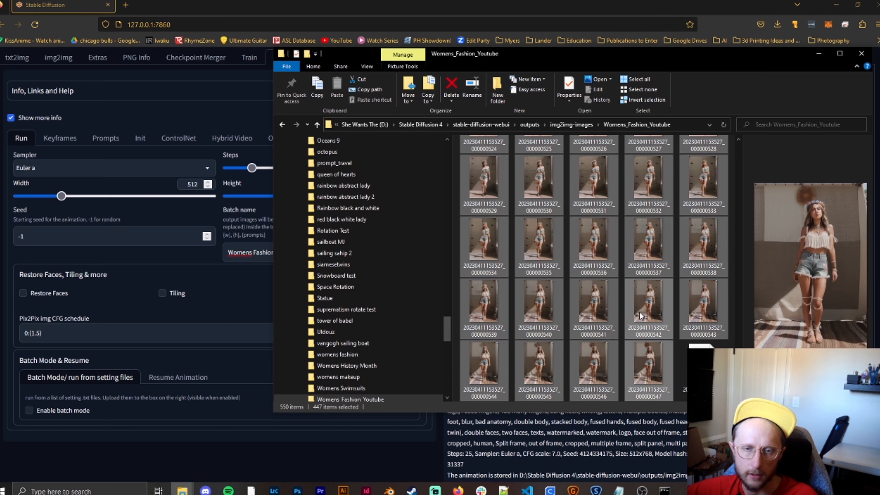
right_click(637, 300)
click(651, 255)
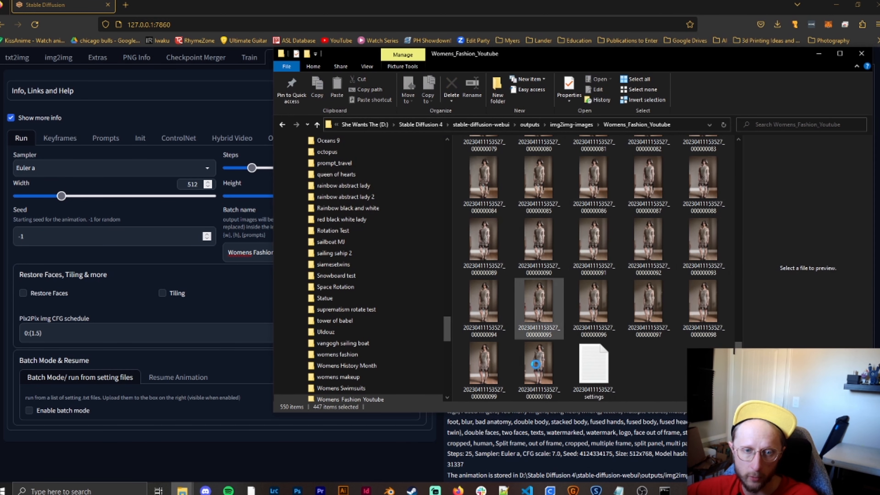
click(539, 359)
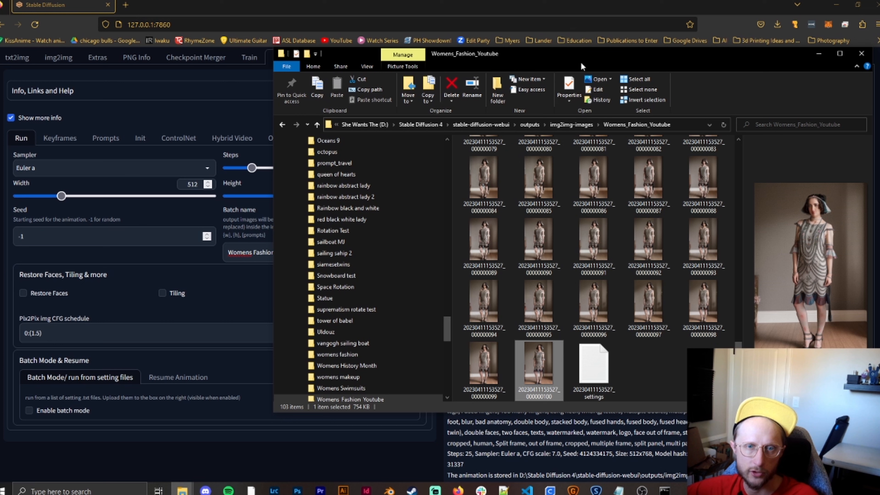
right_click(548, 372)
click(571, 338)
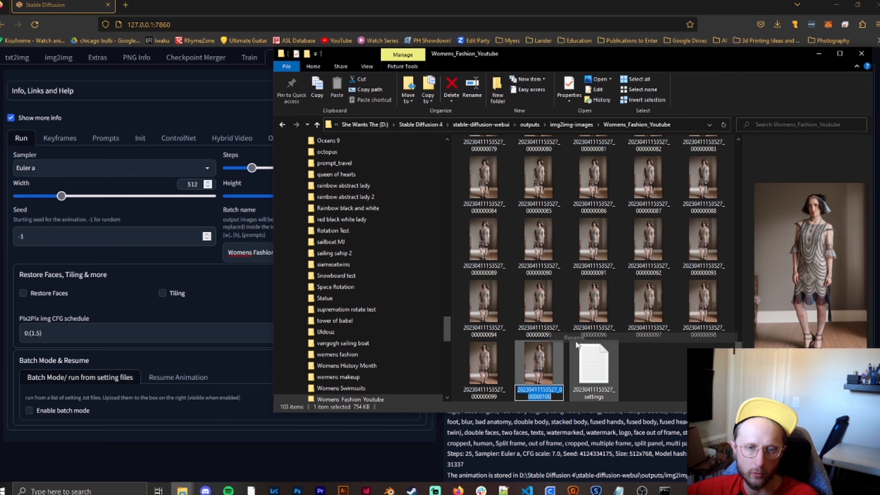
click(543, 319)
click(166, 423)
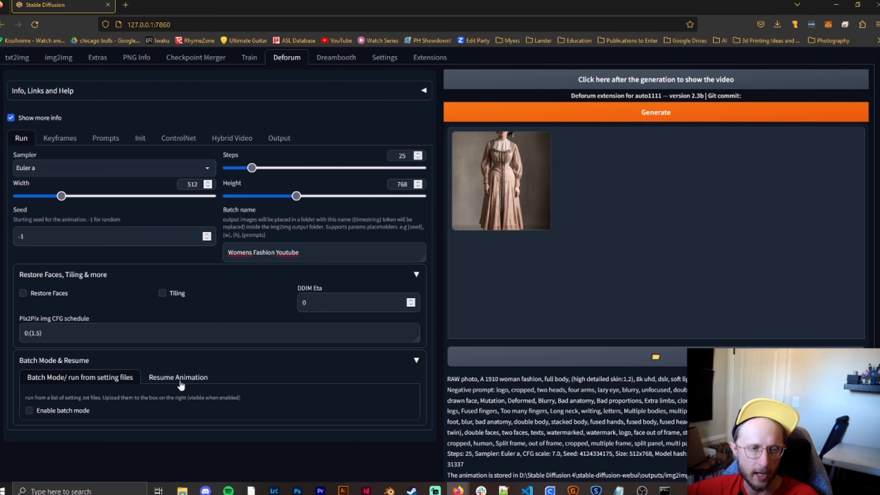
click(193, 380)
drag(285, 402, 192, 412)
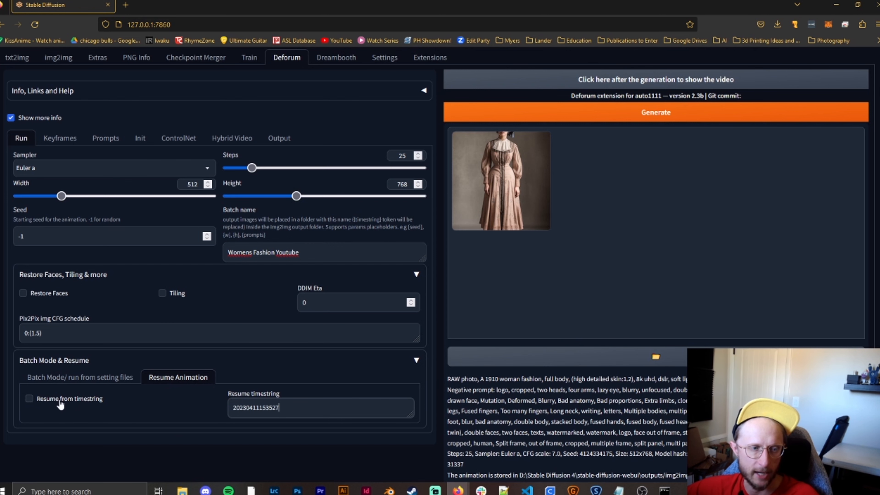
- With resuming from the timestring enabled, move the output folder window aside and start generating the resumed animation
mouse_move(183, 490)
click(122, 451)
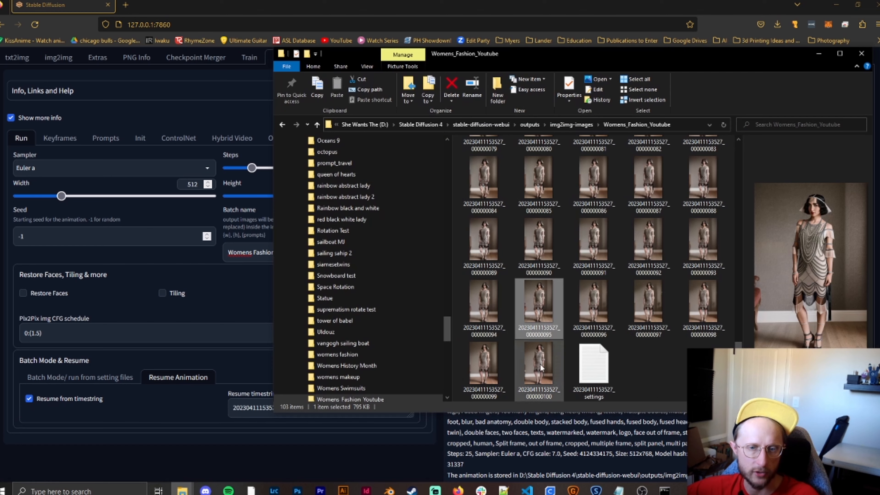
drag(605, 63, 286, 69)
click(578, 117)
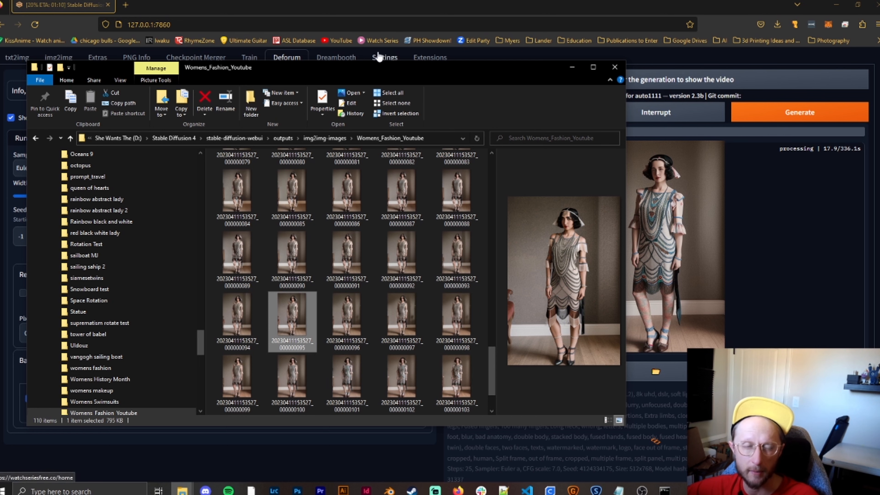
- Return to the Womens_Fashion_Youtube folder and examine the frames generated after frame 100
click(315, 466)
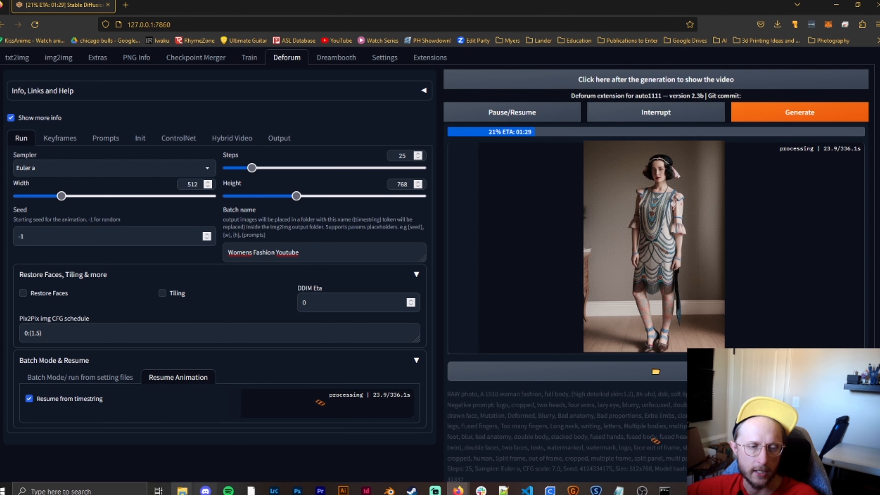
mouse_move(183, 490)
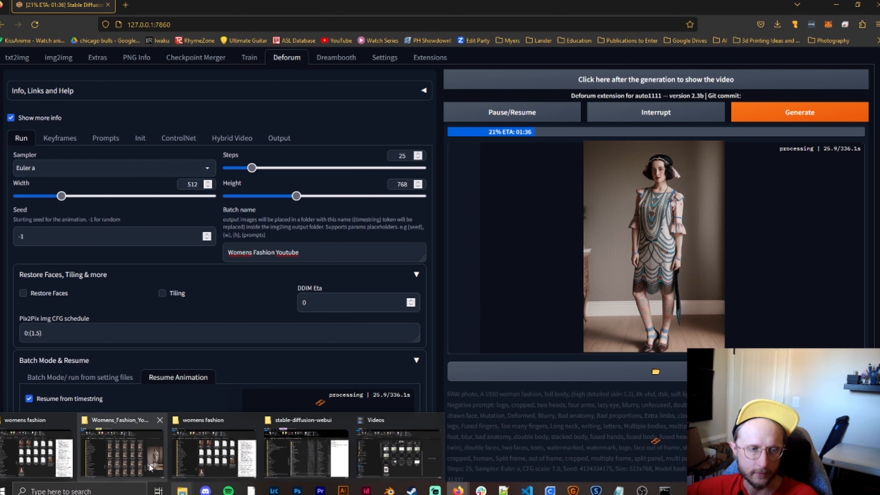
click(122, 450)
scroll(369, 364, down, 5)
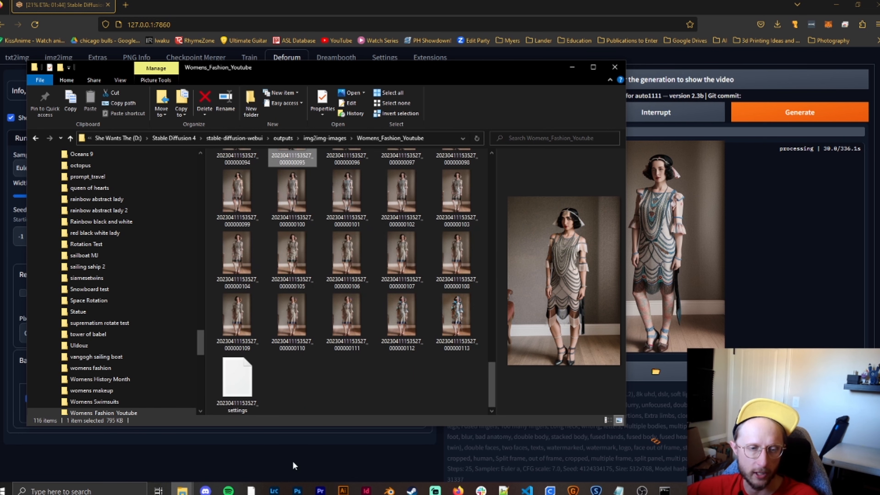
right_click(288, 194)
click(335, 448)
key(ctrl+c)
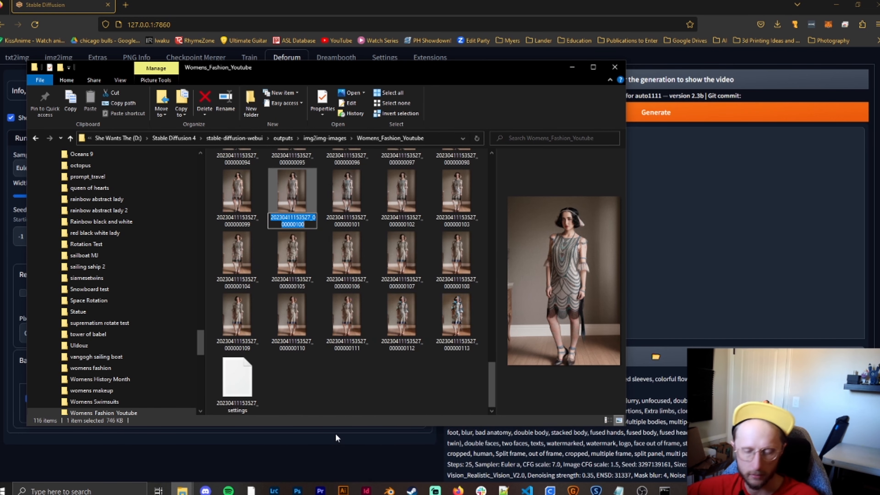
click(335, 433)
key(ctrl+v)
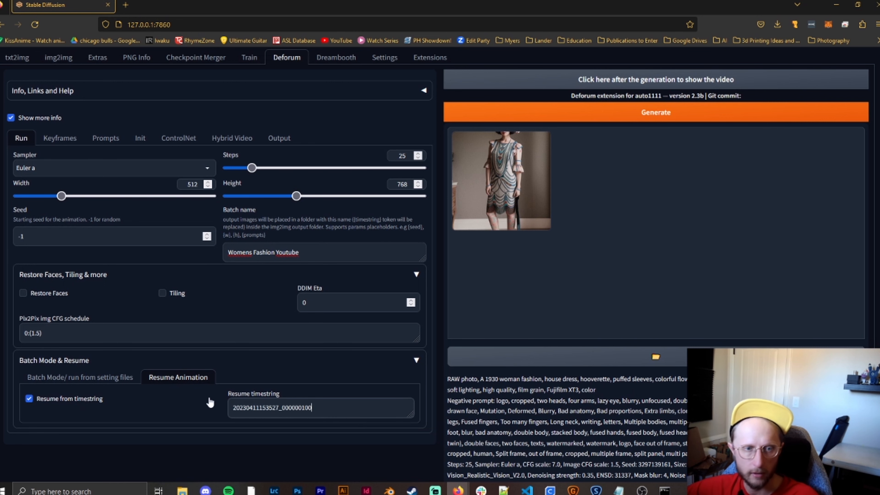
click(586, 114)
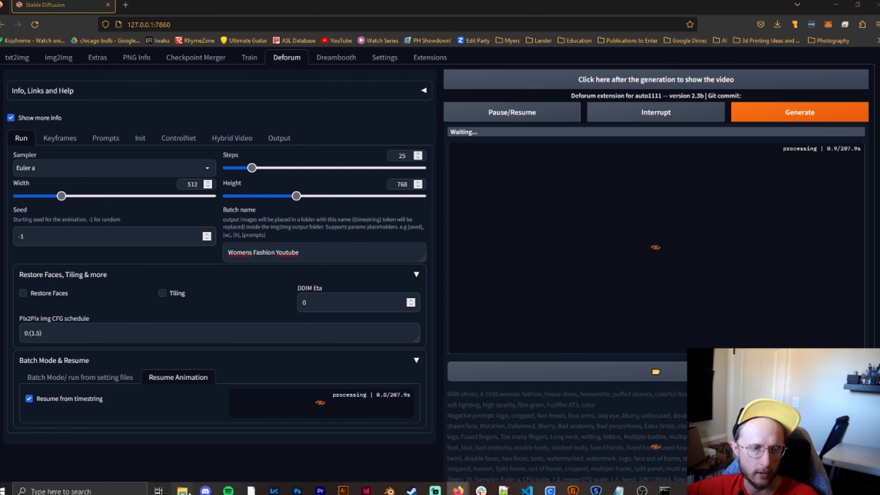
- Check the Womens_Fashion_Youtube folder for the files produced with the full-file-name timestring, then return to Deforum
mouse_move(182, 491)
click(133, 461)
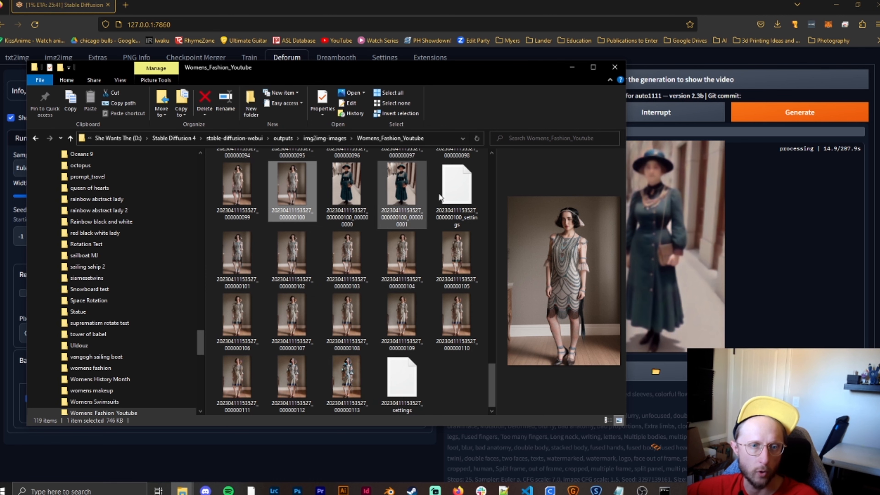
click(377, 469)
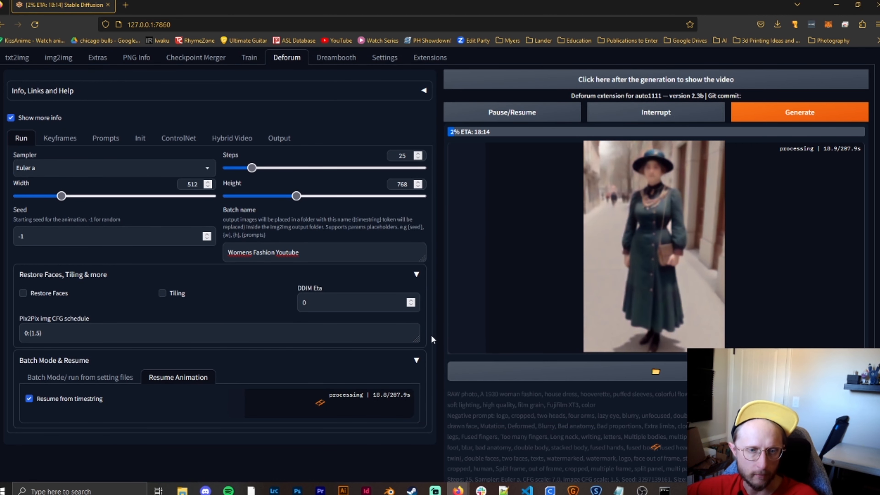
- Look through the prompt schedule and the 2D motion settings in Keyframes, from Zoom and Angle to the translations
scroll(370, 196, up, 2)
click(58, 187)
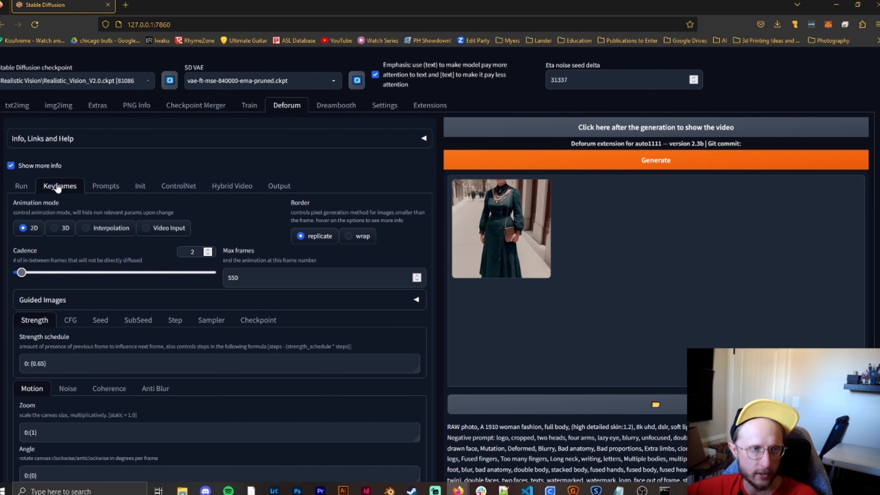
click(108, 190)
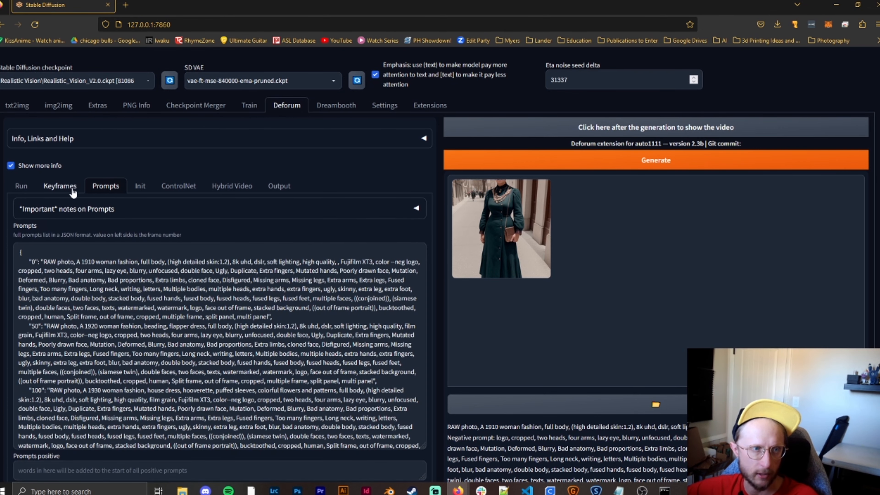
click(60, 187)
scroll(60, 187, down, 6)
scroll(167, 234, down, 1)
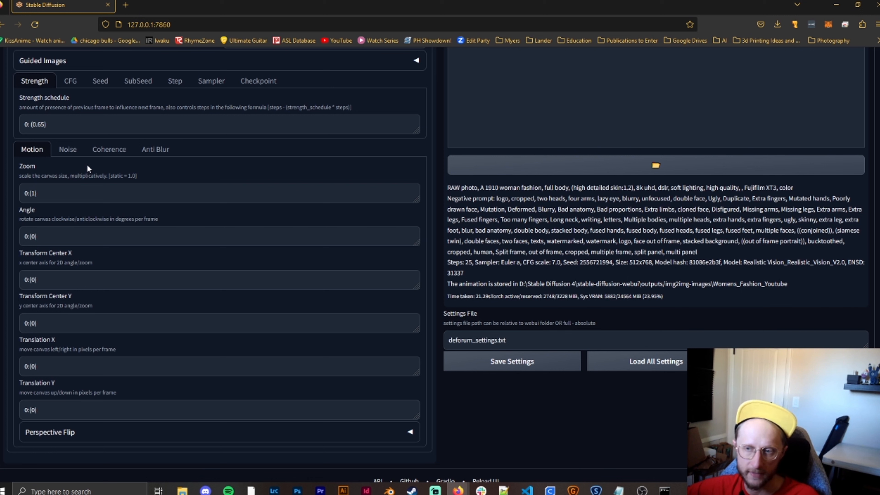
click(39, 238)
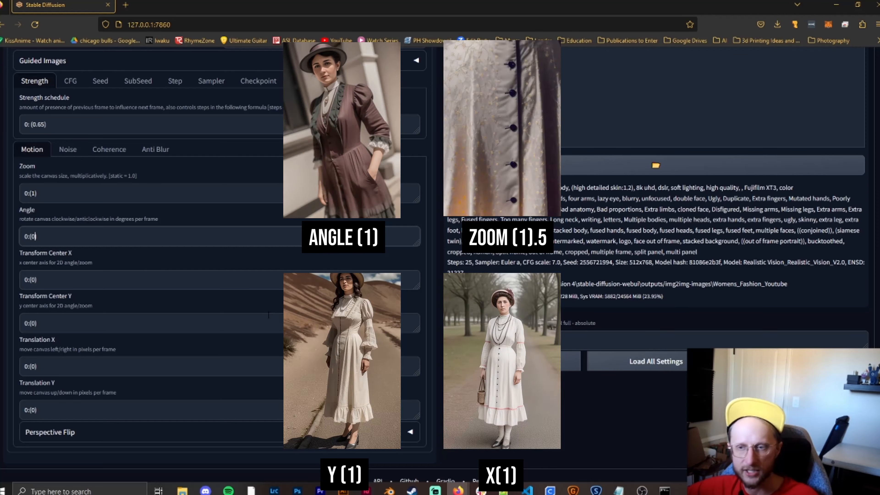
- Switch the animation mode to 3D and set Translation Z to 0:(0)
scroll(71, 248, up, 3)
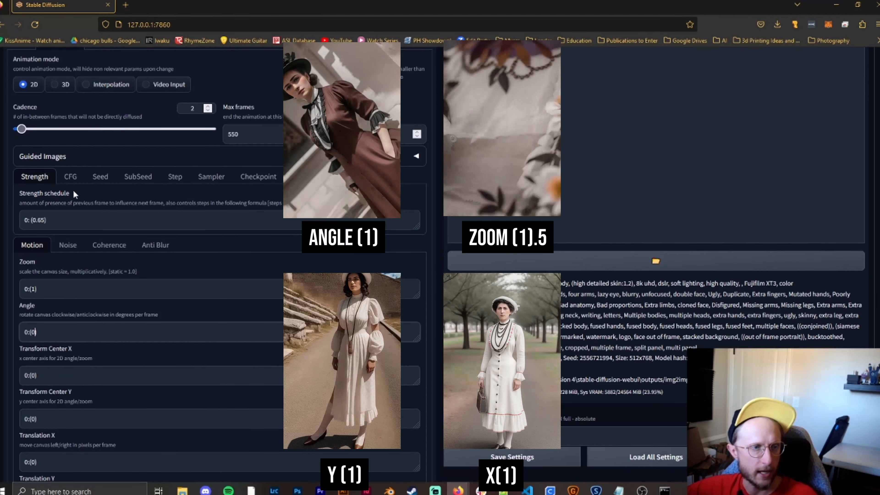
scroll(82, 193, up, 3)
click(64, 181)
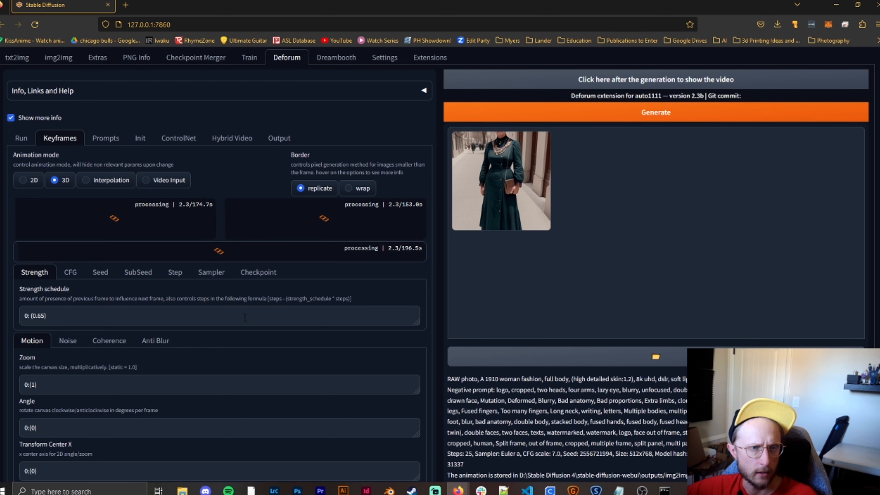
scroll(205, 258, down, 2)
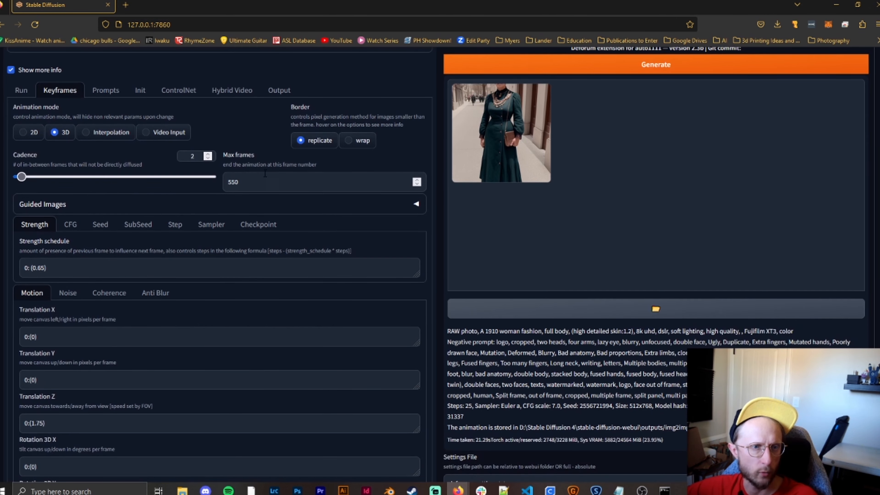
scroll(185, 285, down, 5)
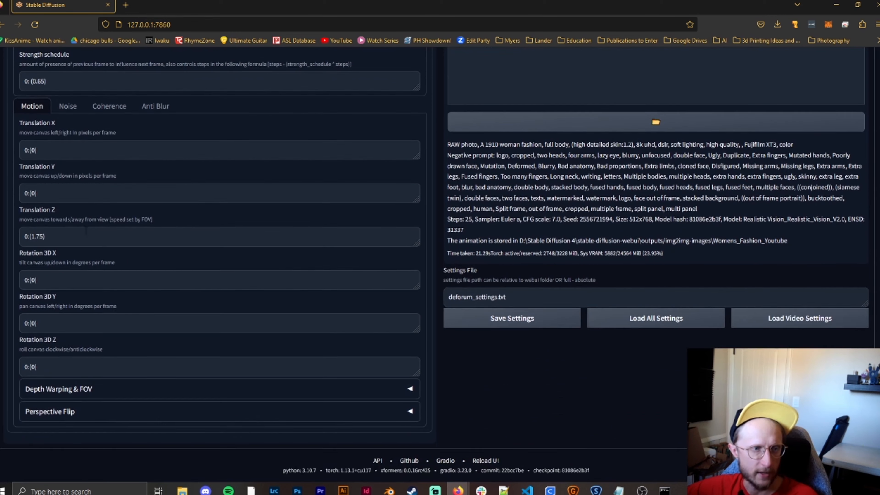
key(BackSpace)
key(BackSpace)
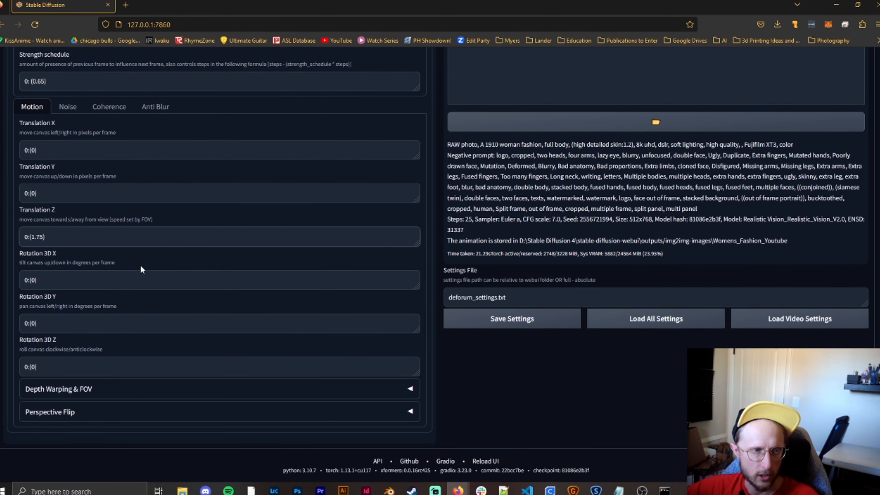
key(BackSpace)
key(BackSpace)
text(0:(0)
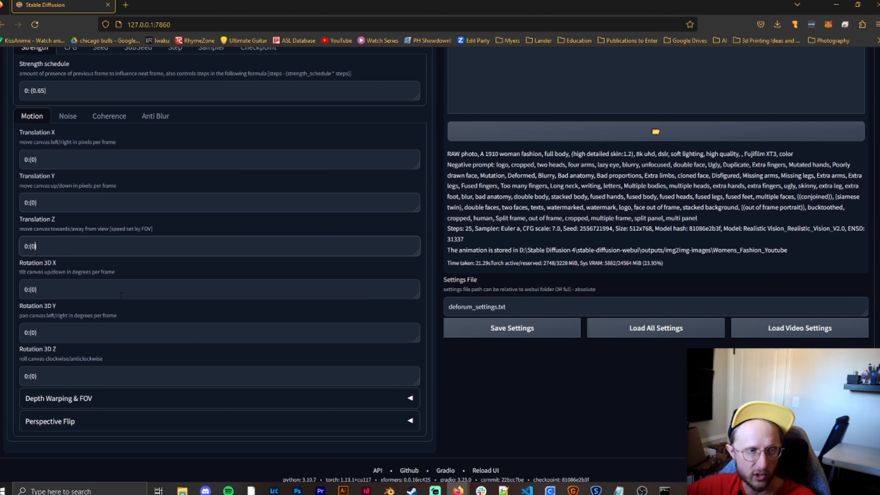
- Switch the animation mode back to 2D after reviewing the 3D translation and rotation settings
scroll(120, 294, up, 1)
scroll(121, 294, down, 1)
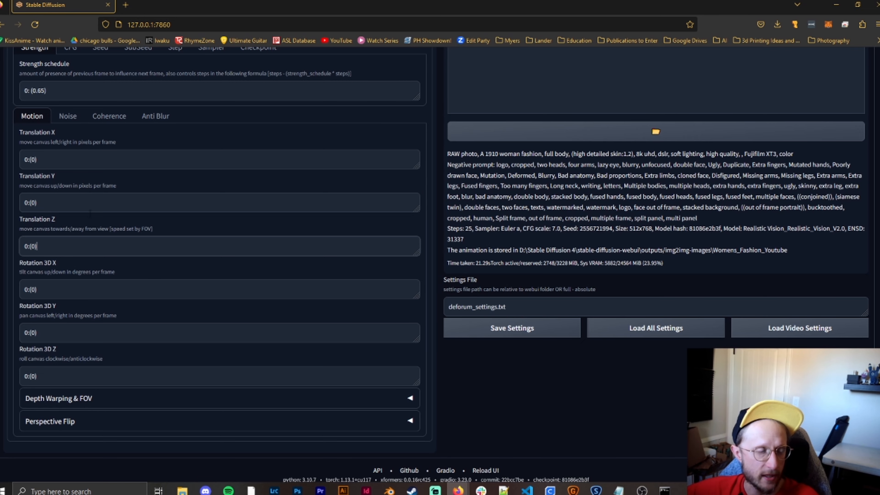
scroll(90, 211, up, 1)
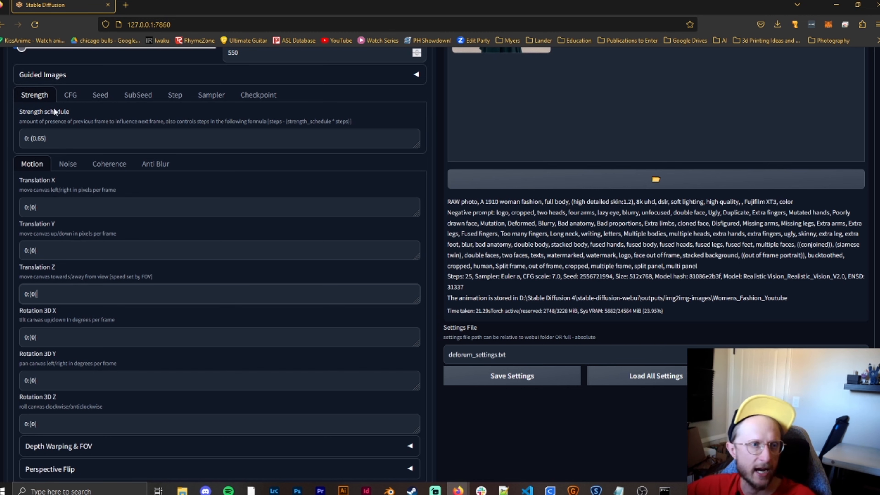
scroll(56, 129, up, 1)
scroll(58, 132, up, 3)
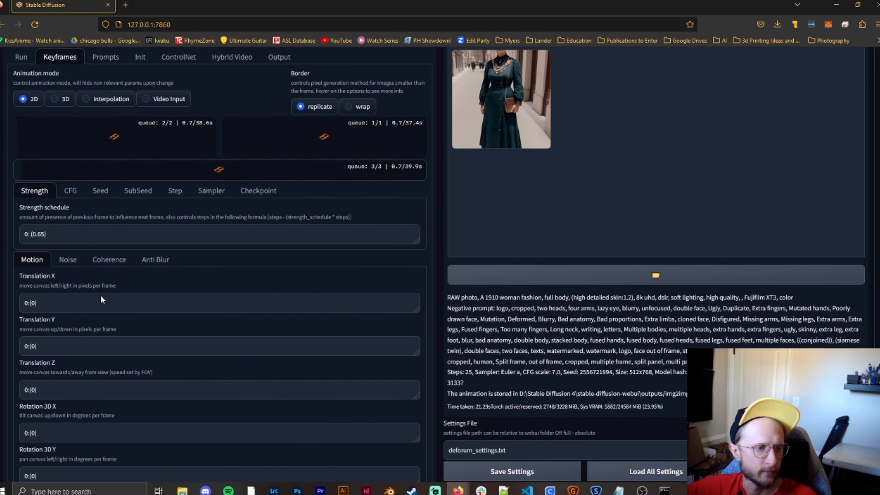
- Set the 2D Translation X value at frame 0 to 1, written as 0:(1)
scroll(76, 234, down, 4)
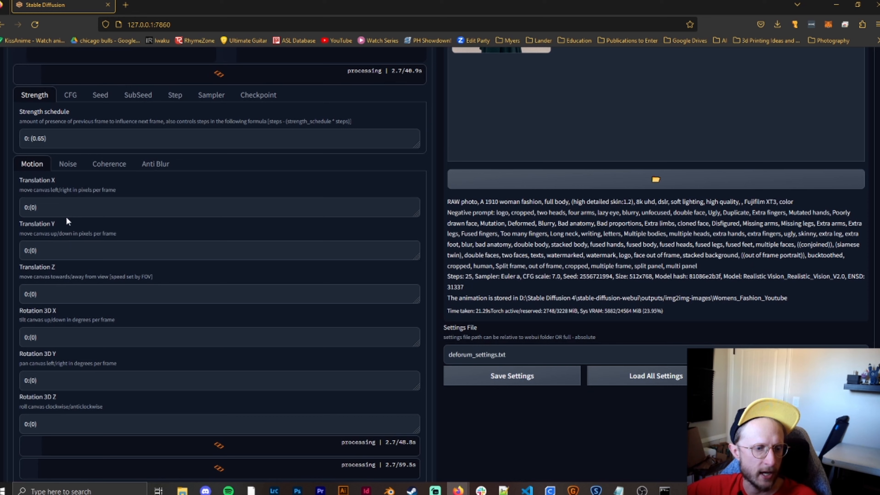
scroll(54, 253, down, 1)
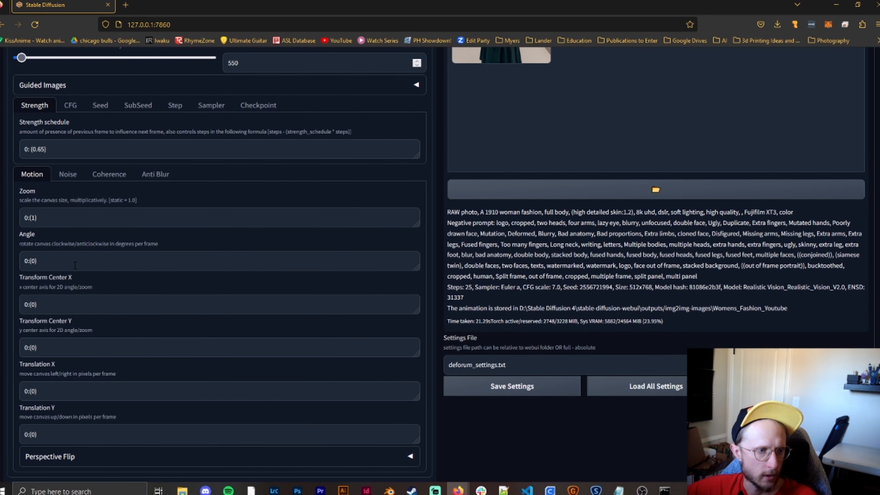
scroll(72, 263, down, 1)
click(138, 347)
key(Left)
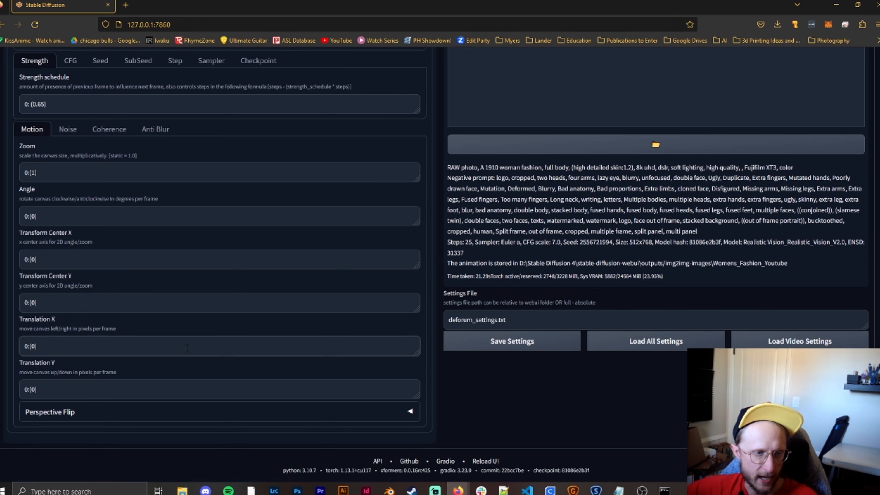
key(BackSpace)
text(1)
key(Right)
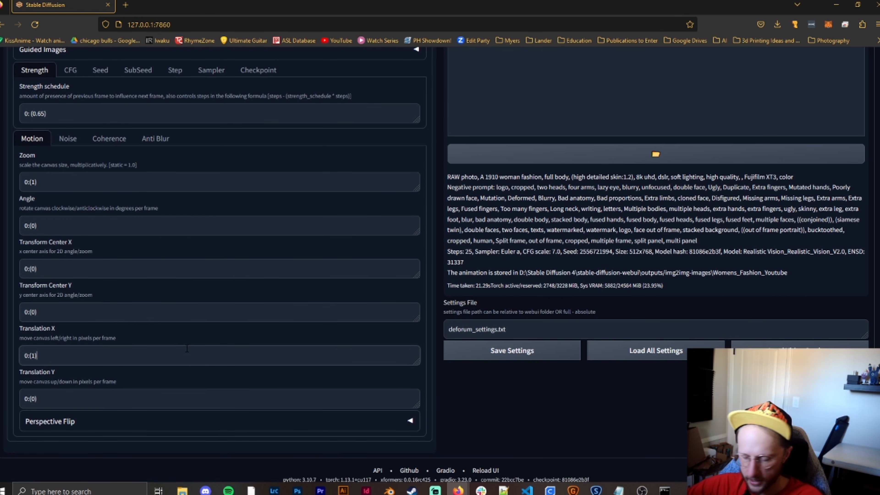
- Add a keyframe with value 0 at frame 50 to Translation X, making the schedule 0:(1), 50:(0)
text(,)
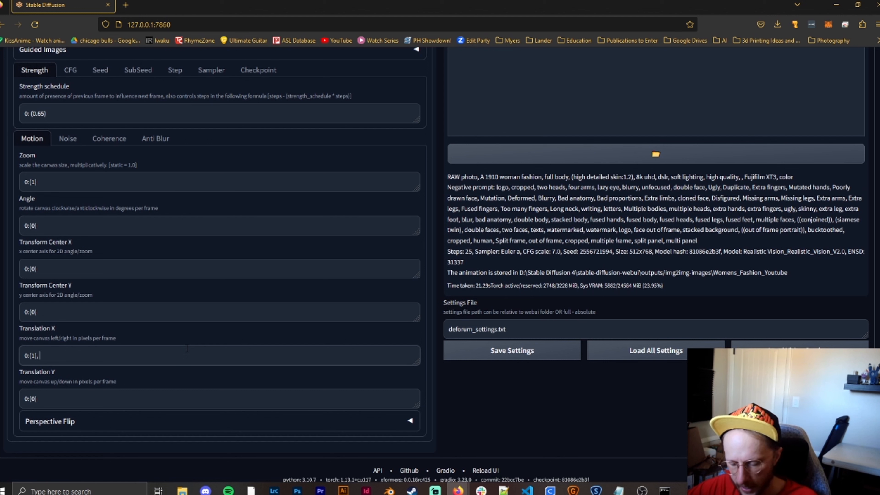
text( 50:)
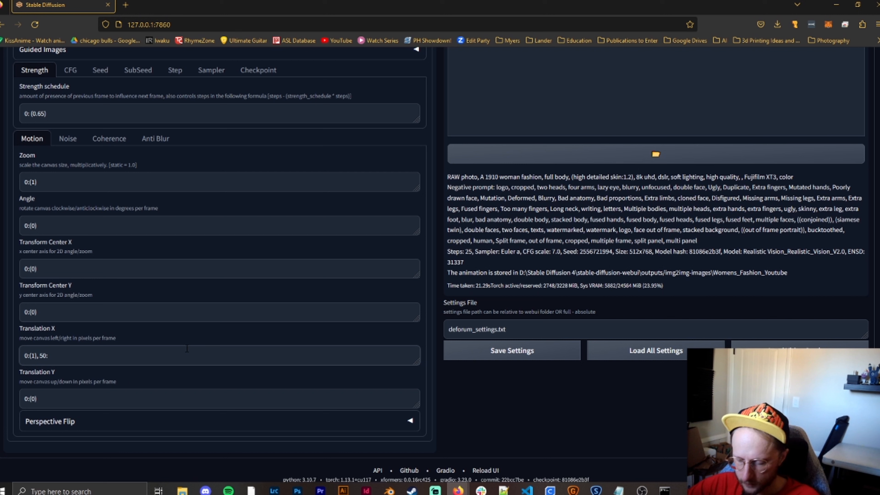
text(9)
key(BackSpace)
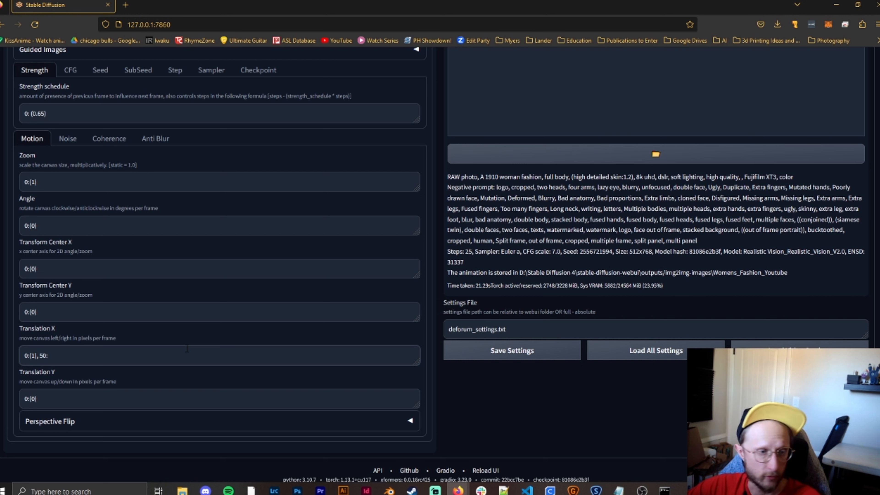
text((0))
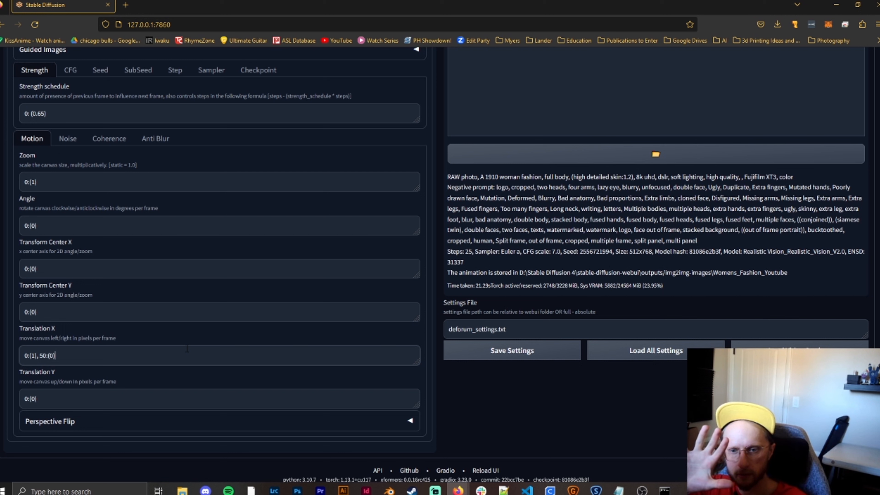
- Insert a keyframe with value 1 at frame 49 in Translation X, making the schedule 0:(1), 49:(1), 50:(0)
key(Left)
key(Left)
key(Left)
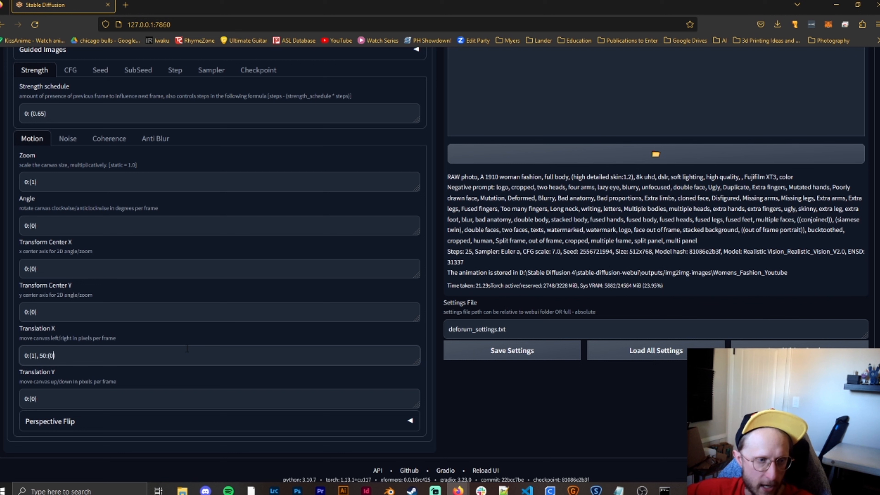
text(49:)
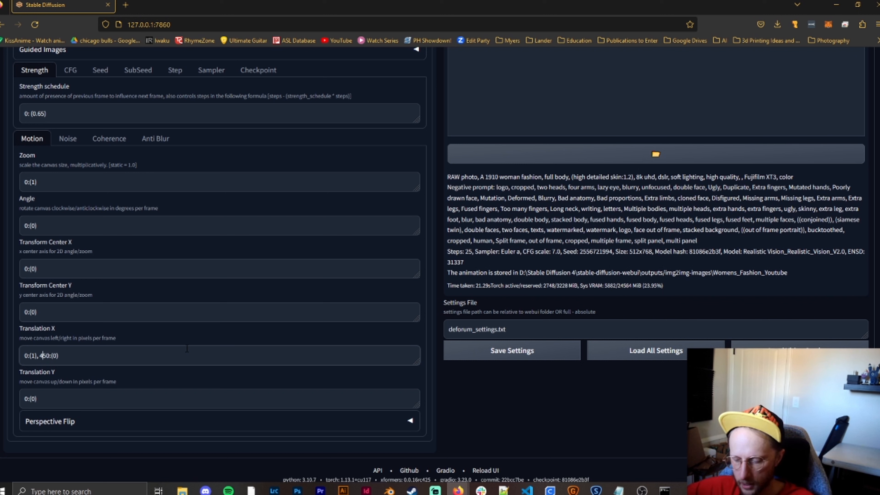
text((1),)
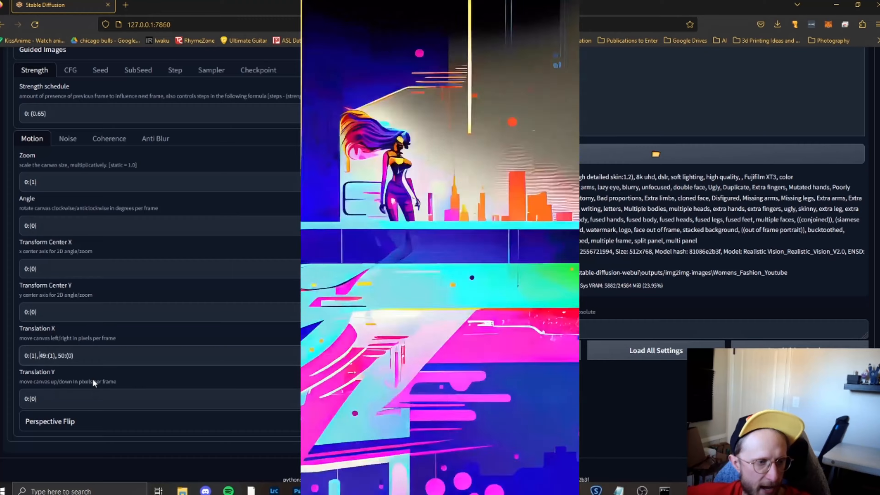
key(Right)
key(Right)
key(Right)
key(Right)
key(Right)
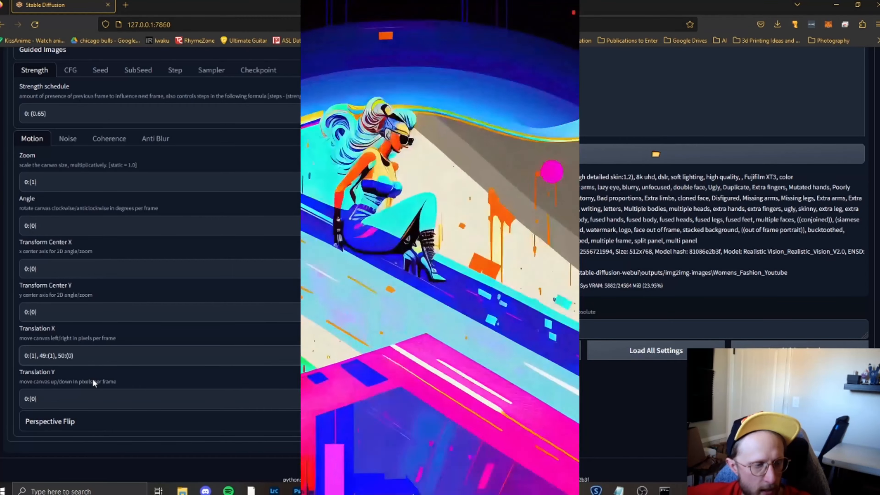
key(Left)
key(Left)
key(Left)
key(Left)
key(Left)
key(Left)
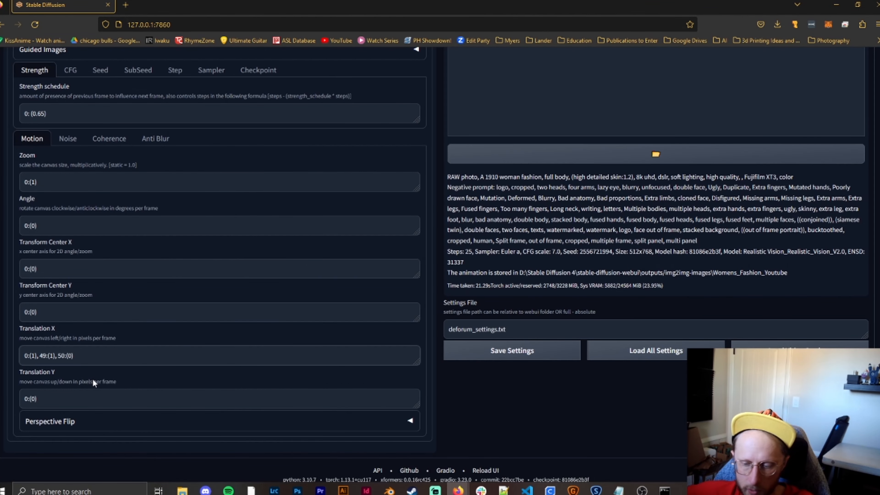
key(Right)
key(Right)
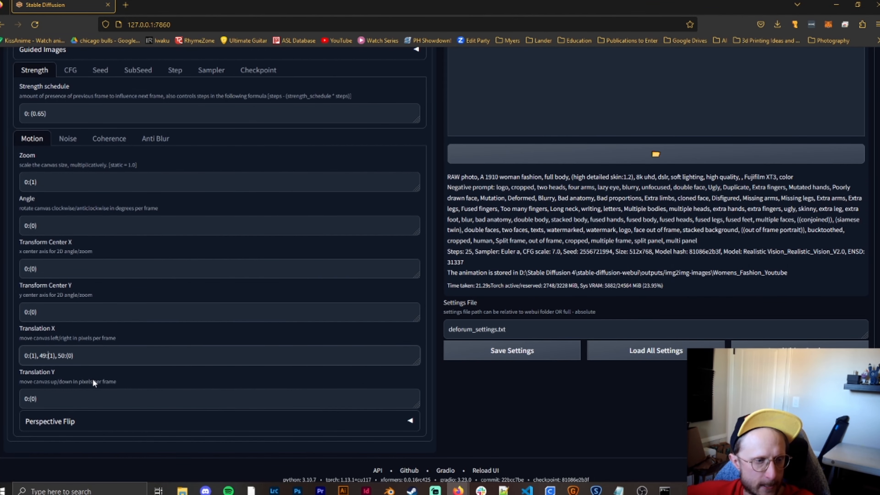
- Remove the frame 49 keyframe from the Translation X schedule and undo that removal
key(Left)
key(Right)
key(Right)
key(Right)
key(Right)
key(Right)
key(Right)
key(BackSpace)
key(BackSpace)
key(BackSpace)
key(BackSpace)
key(BackSpace)
key(BackSpace)
key(BackSpace)
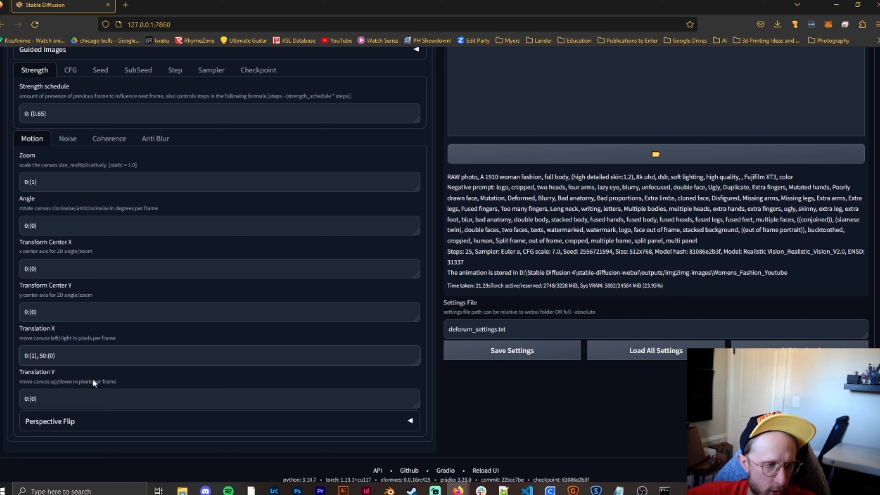
key(ctrl+z)
- Set the Translation X value at frame 49 to .3
key(Left)
key(Left)
key(Left)
key(Left)
key(Left)
key(Left)
key(Left)
key(Right)
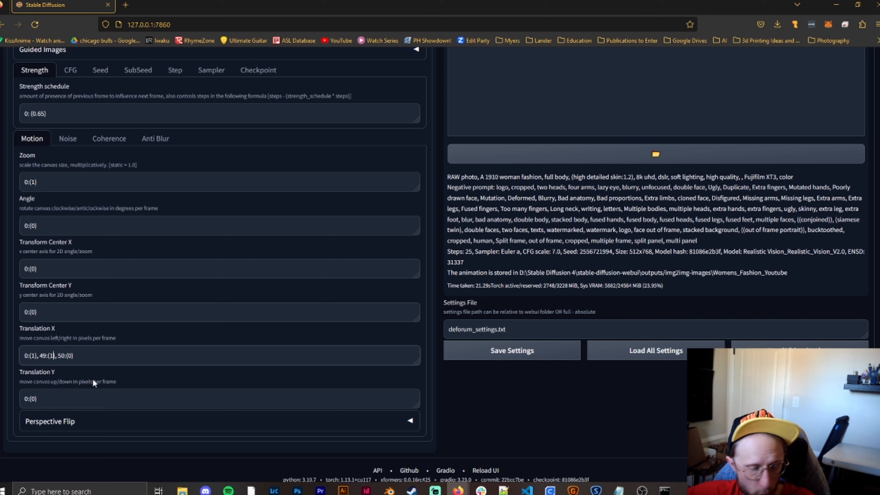
key(BackSpace)
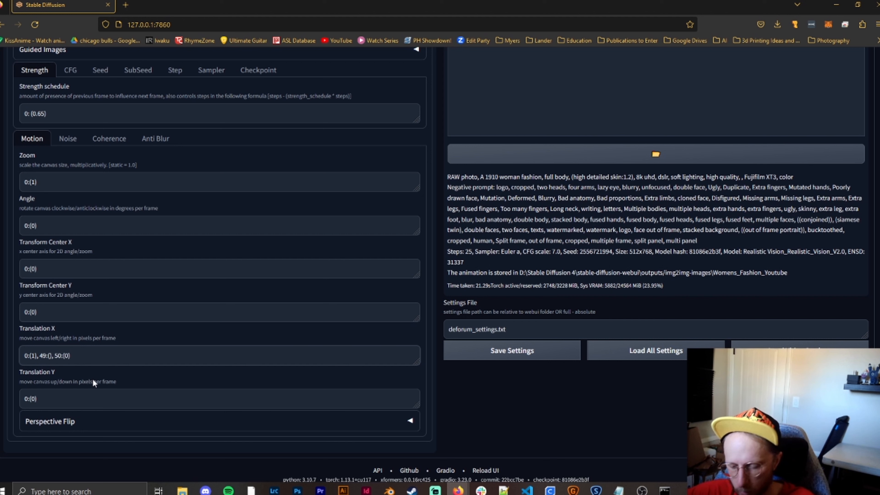
text(.3)
- Insert a keyframe with value .7 at frame 48 in Translation X, ahead of the frame 49 keyframe
key(Left)
key(Left)
key(Left)
key(Left)
key(Left)
key(Left)
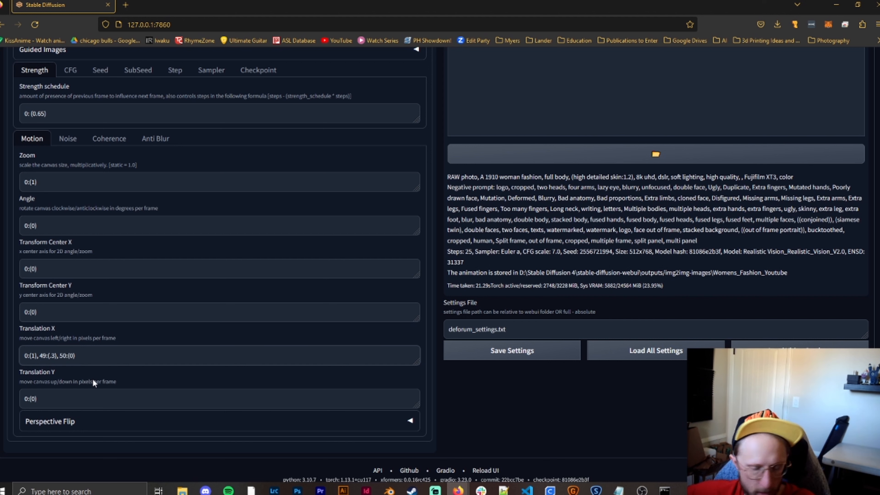
text(48:)
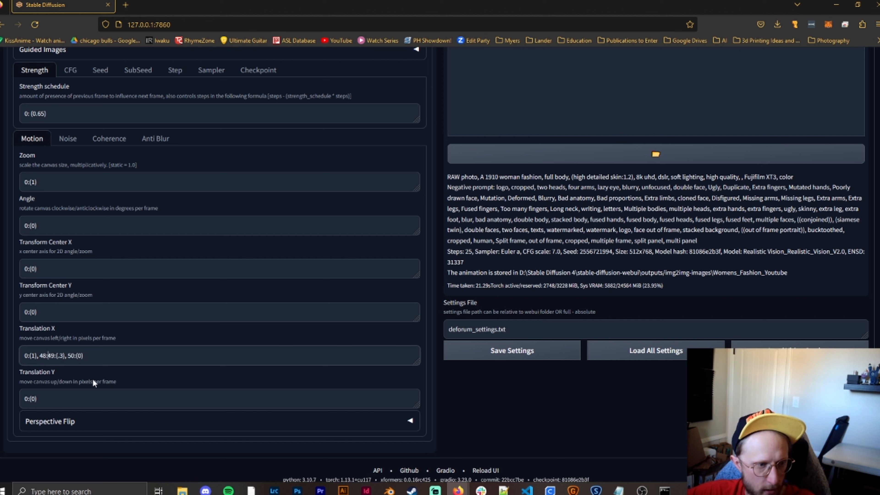
text(()
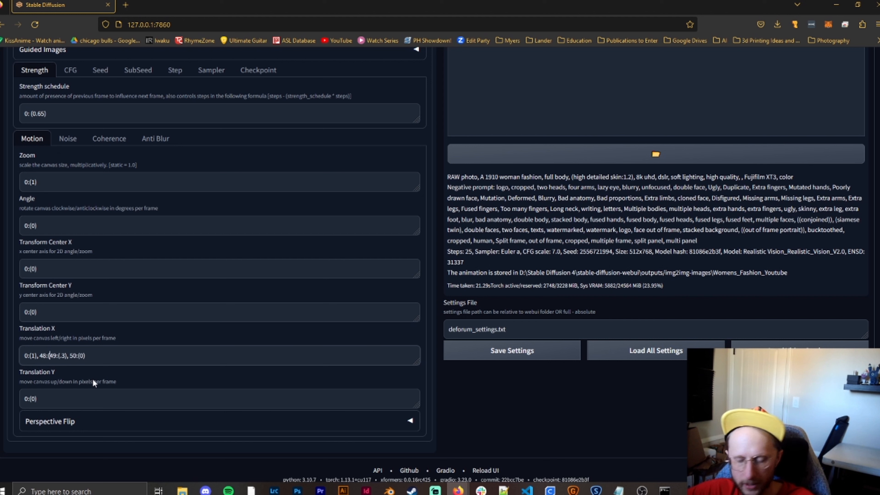
text(.7),)
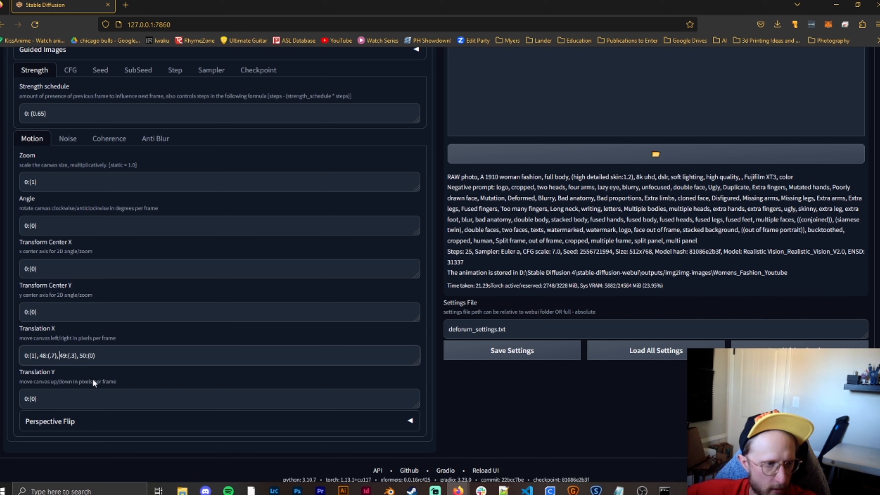
- Insert a keyframe with value .9 at frame 47 in Translation X, ahead of the frame 48 keyframe
key(Left)
key(Left)
key(Left)
key(Left)
key(Left)
key(Left)
key(Left)
key(Left)
key(Left)
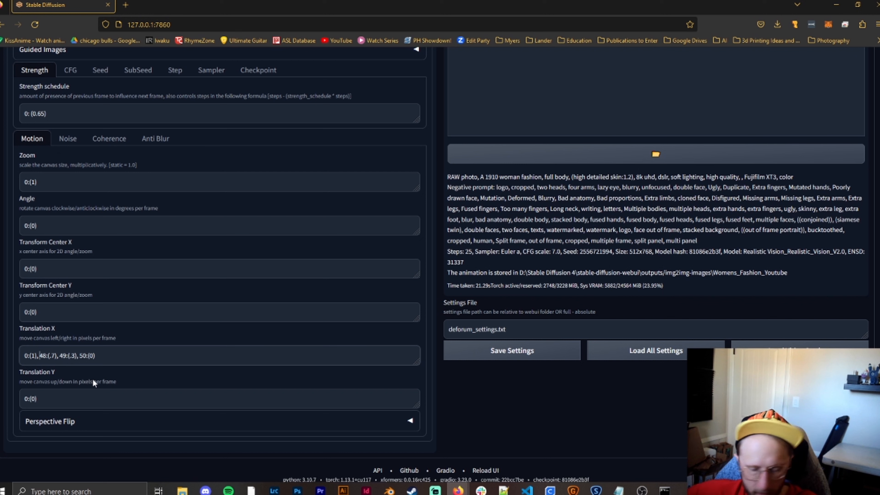
text(47:(.9))
key(Left)
text(()
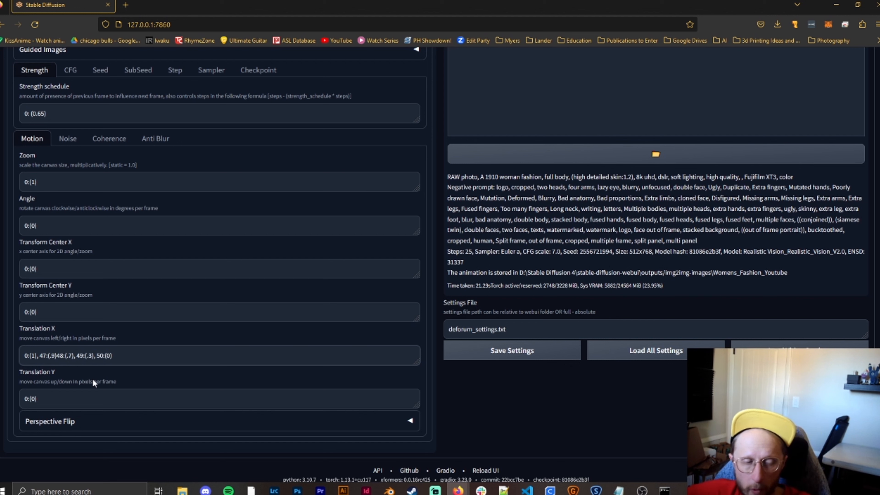
key(Right)
key(Right)
key(Right)
key(Right)
key(Right)
key(Right)
key(Right)
key(Right)
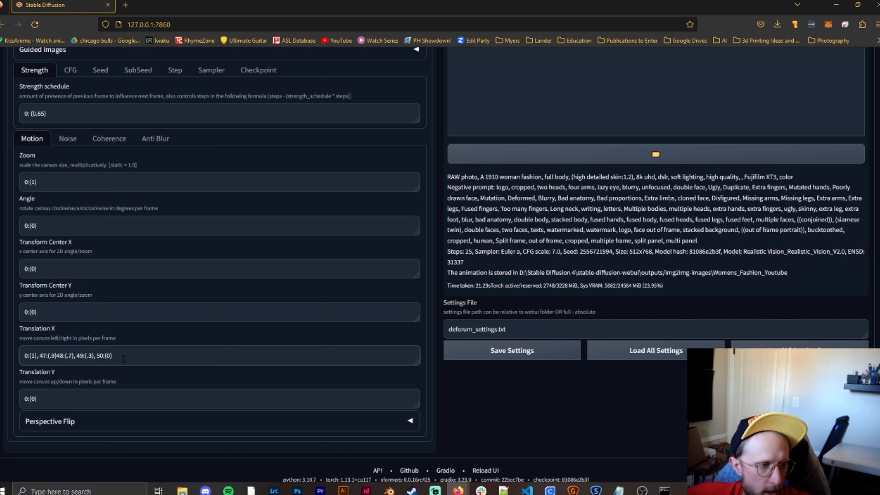
- Reduce the Translation X schedule to only 0:(1) and set Translation Y to 0:(1)
drag(112, 356, 38, 357)
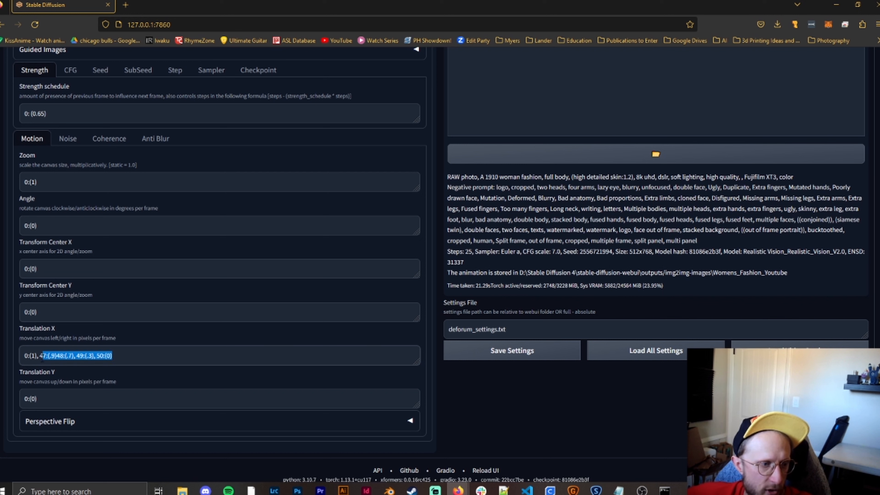
key(BackSpace)
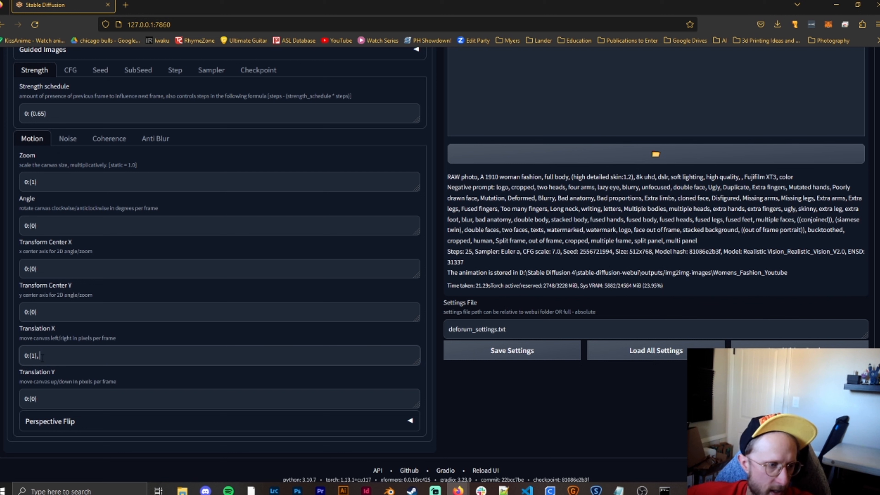
click(36, 399)
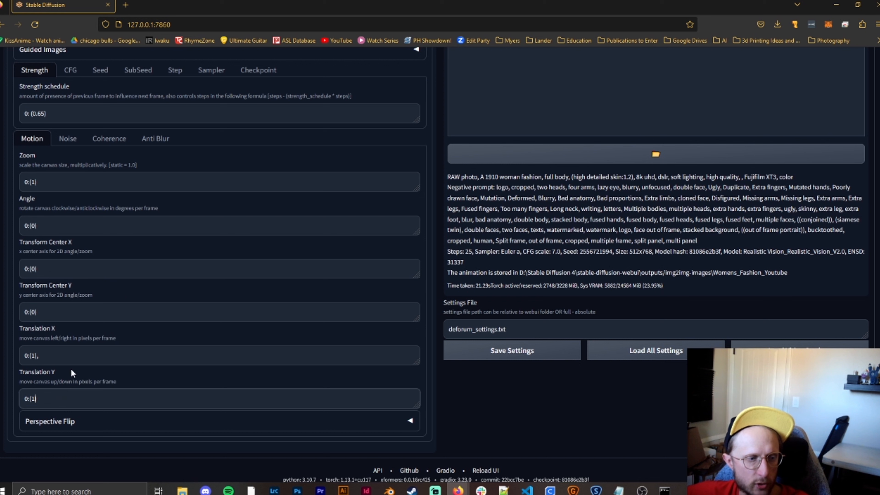
click(76, 357)
key(BackSpace)
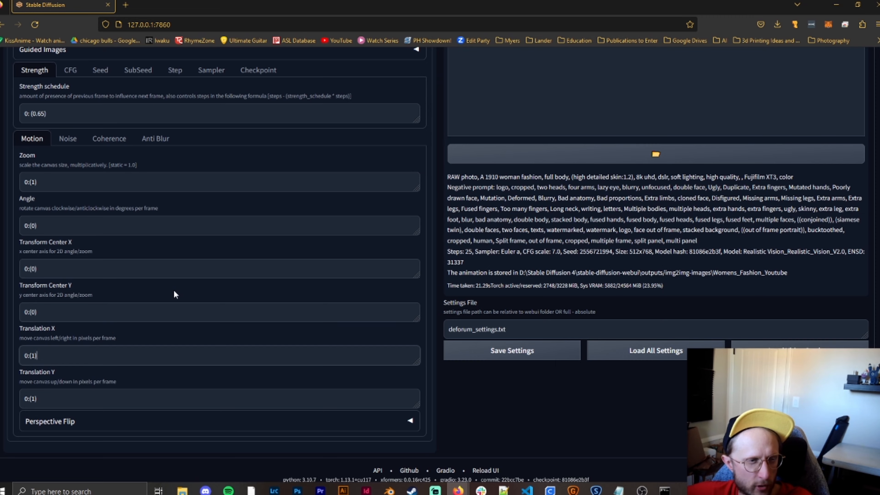
- Set the Transform Center X value at frame 0 to 1
scroll(171, 289, up, 2)
scroll(169, 295, down, 2)
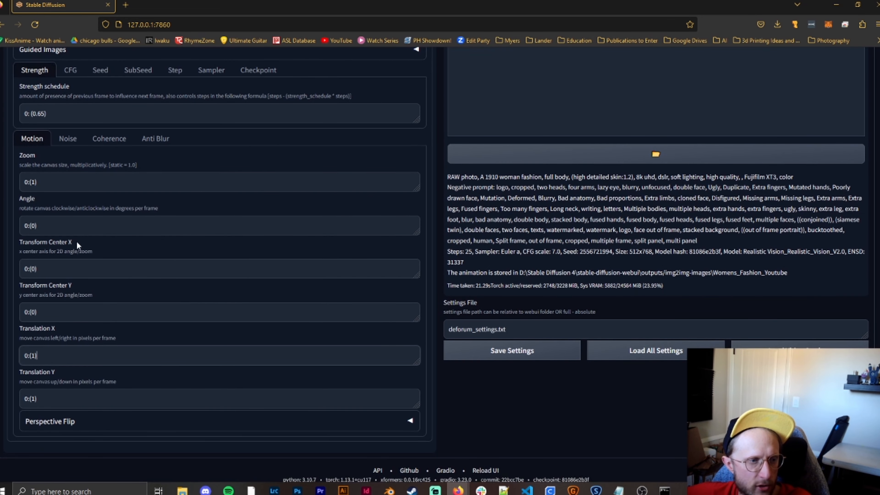
click(38, 271)
key(BackSpace)
text(1)
scroll(139, 294, up, 10)
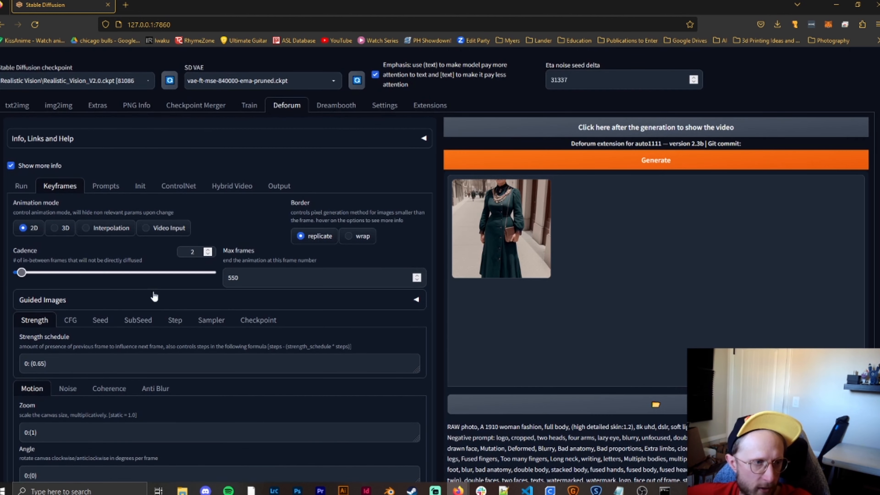
- Set the maximum number of frames in the keyframe settings to 50
click(20, 188)
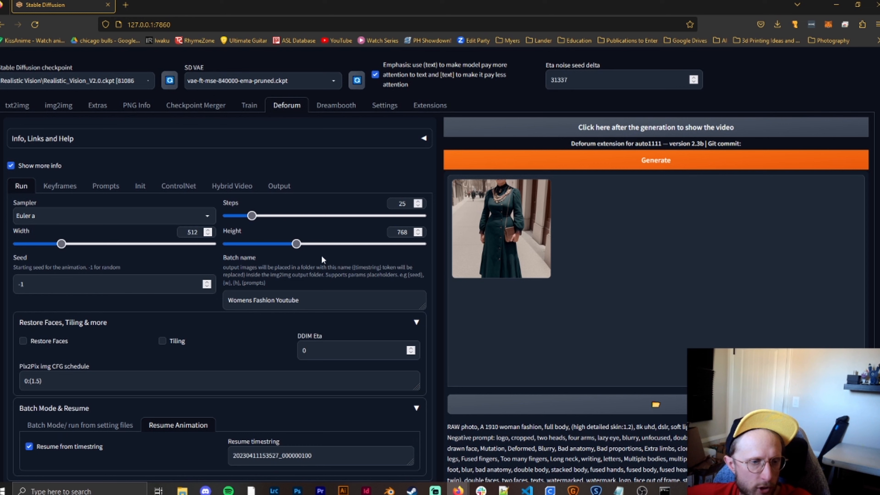
click(49, 190)
drag(245, 278, 157, 273)
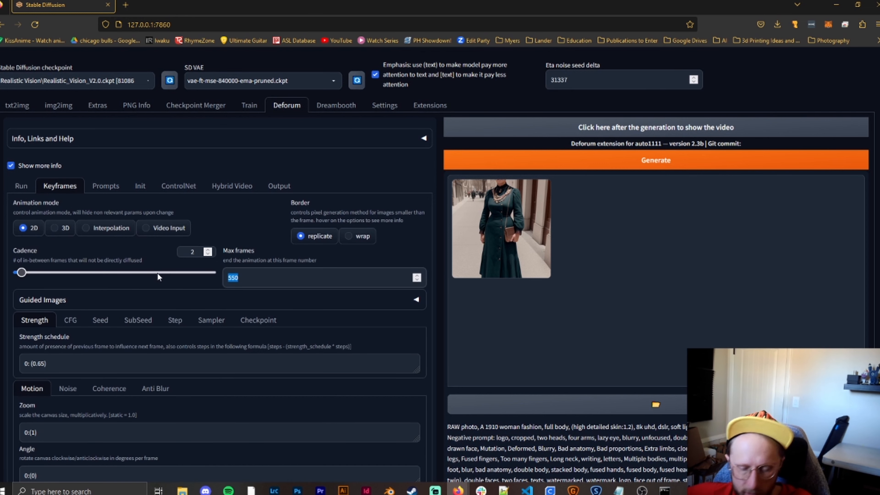
text(50)
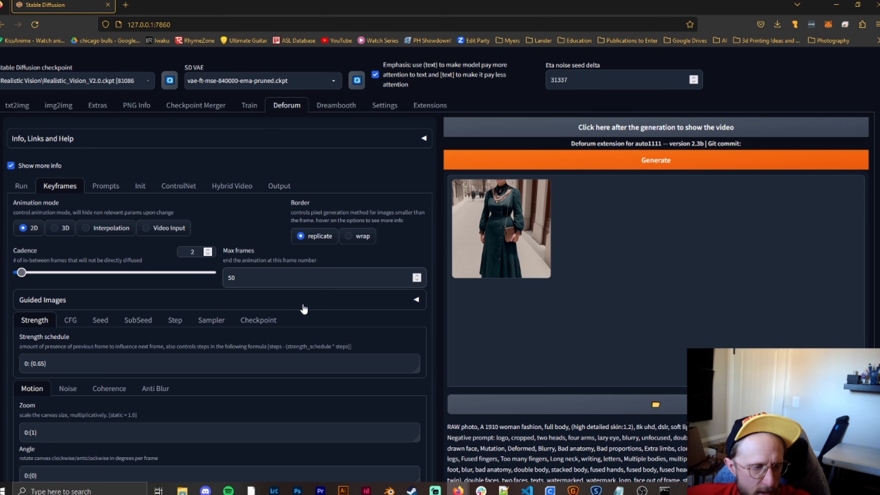
- Generate the Deforum animation with the current 2D motion settings
scroll(74, 307, down, 5)
scroll(69, 291, up, 5)
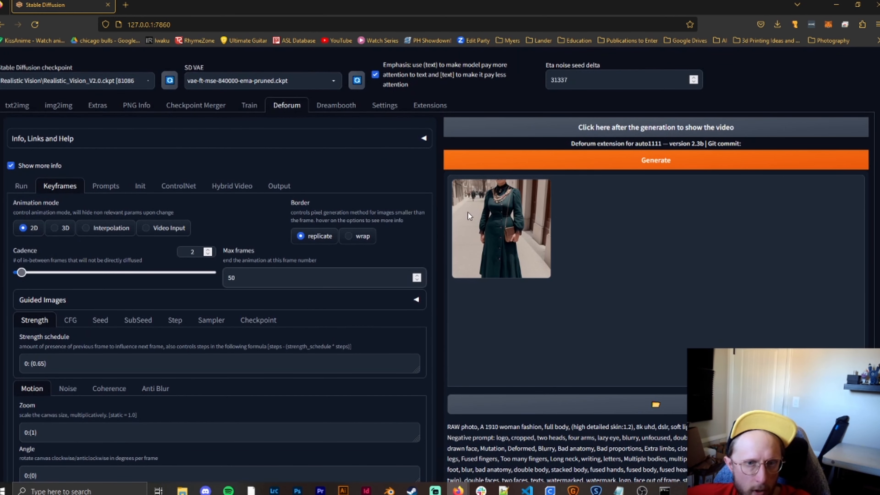
click(602, 167)
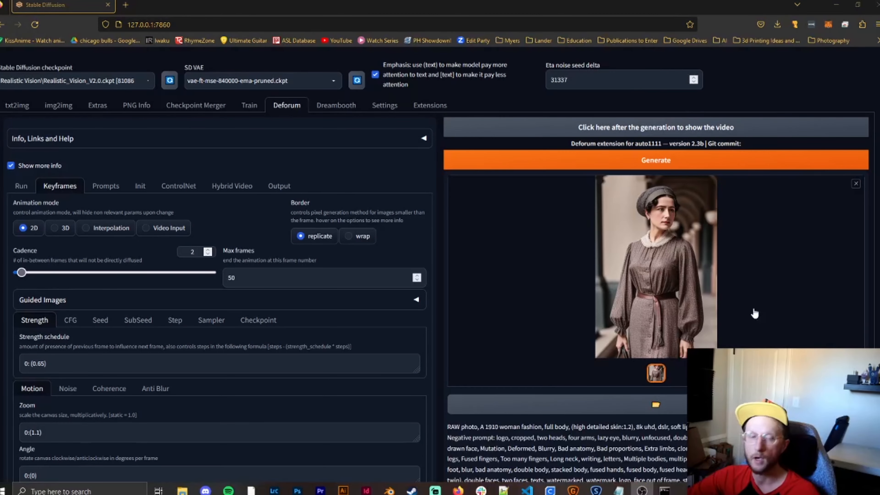
- Review the motion settings used for the render, then show the generated video and play it
scroll(437, 241, down, 7)
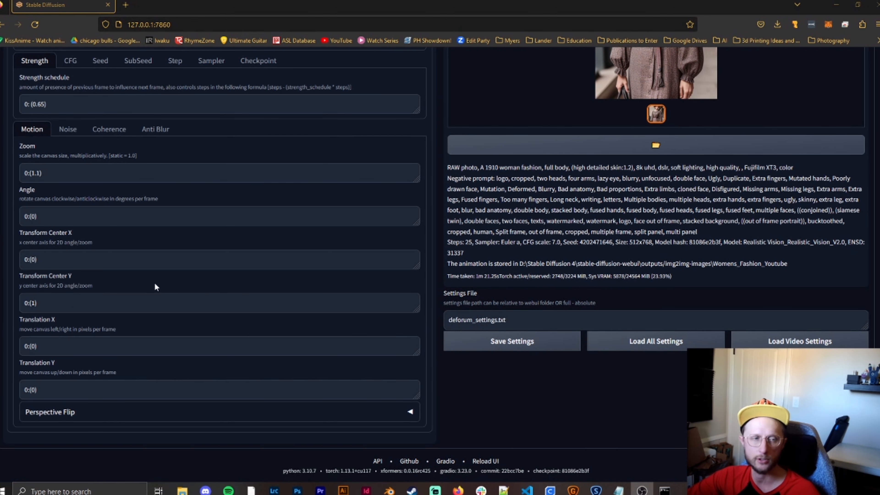
scroll(154, 287, up, 4)
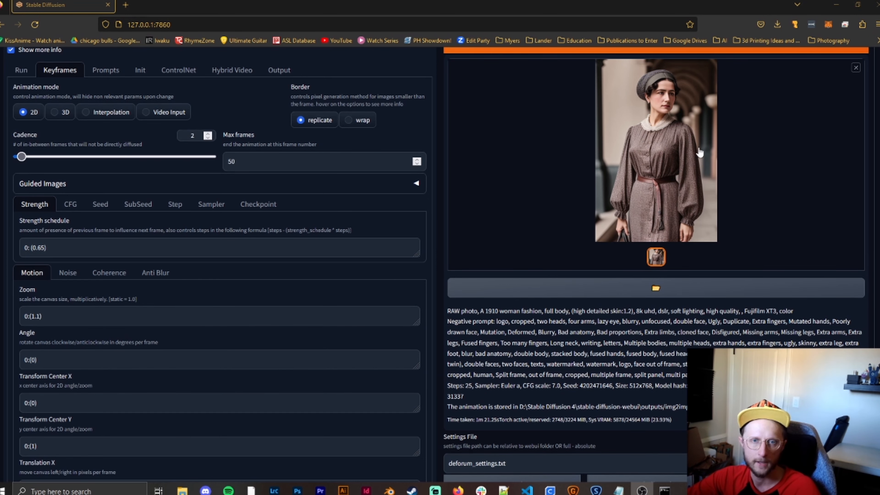
scroll(679, 184, up, 3)
scroll(681, 297, down, 4)
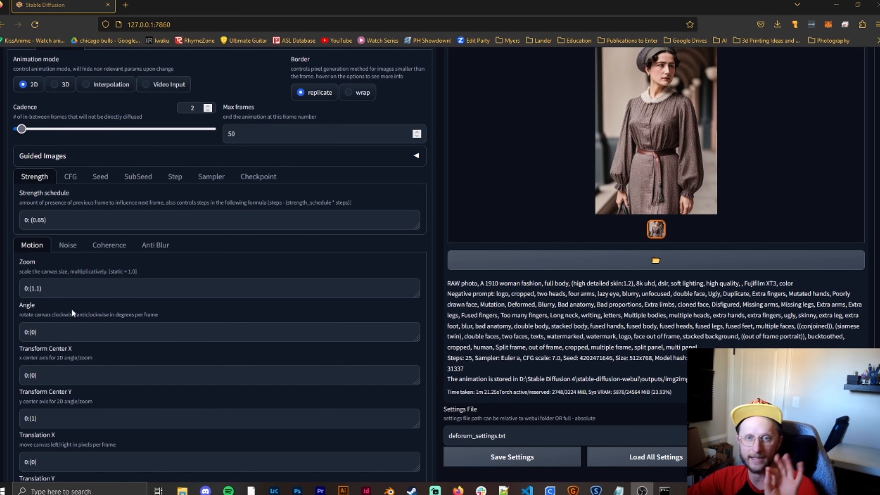
scroll(622, 191, up, 3)
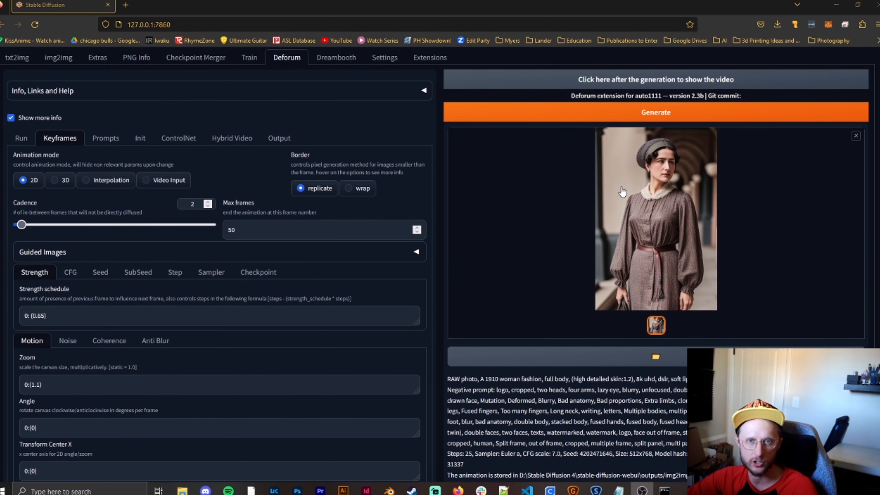
scroll(623, 192, up, 2)
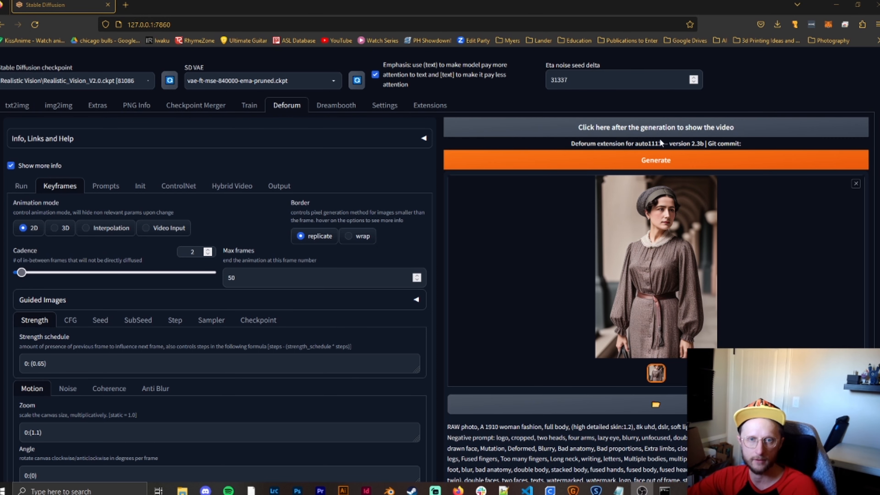
click(661, 129)
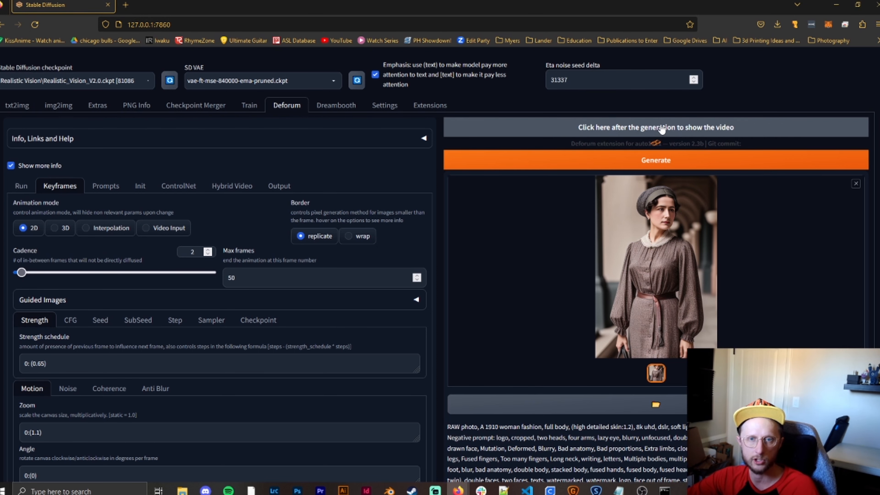
scroll(659, 156, down, 3)
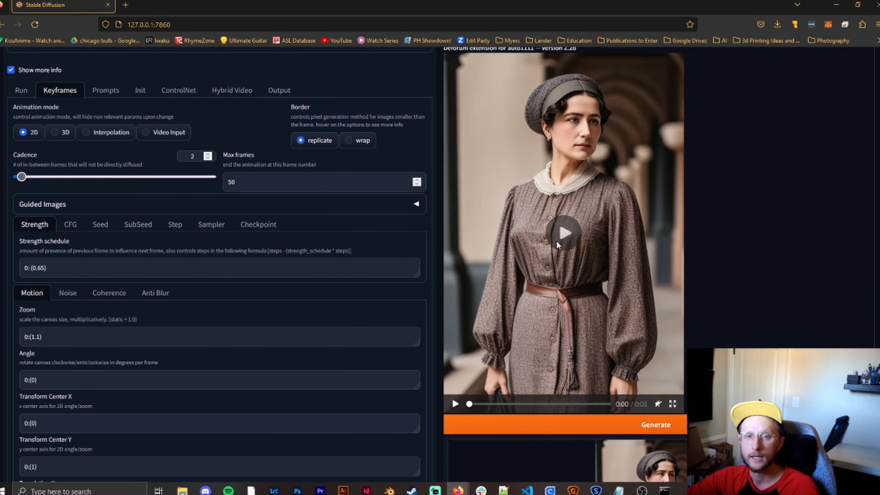
click(558, 234)
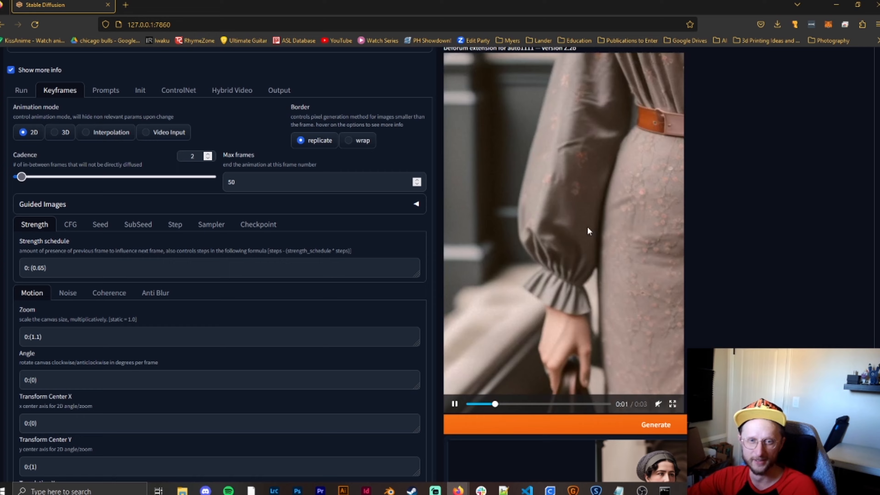
- Pause the generated video's playback, look over the paused frame, and close the video preview
scroll(741, 236, up, 2)
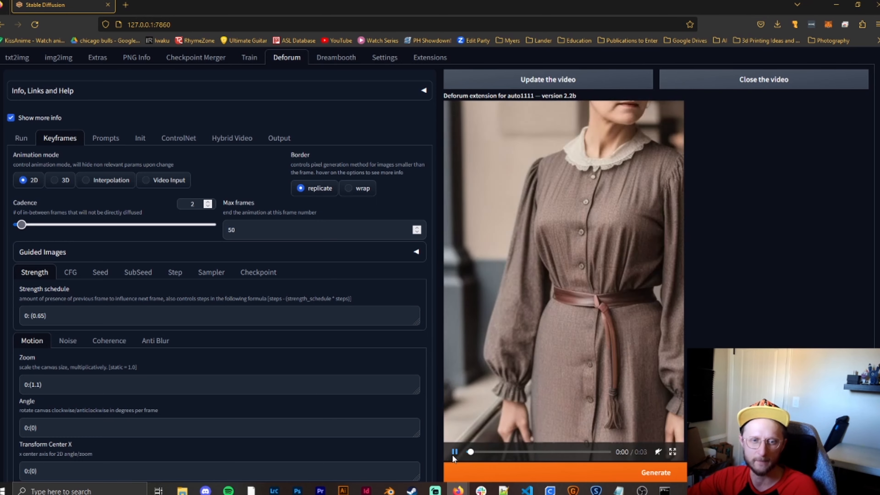
click(453, 454)
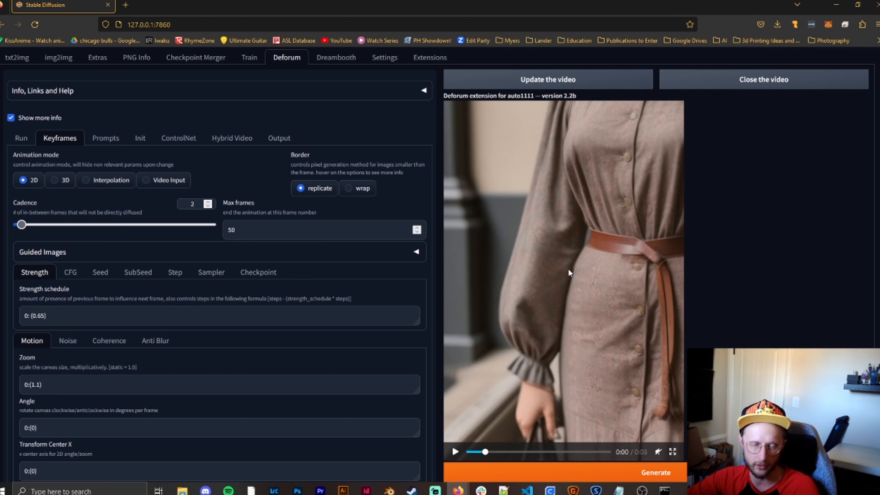
scroll(747, 316, down, 4)
scroll(727, 305, up, 4)
click(731, 86)
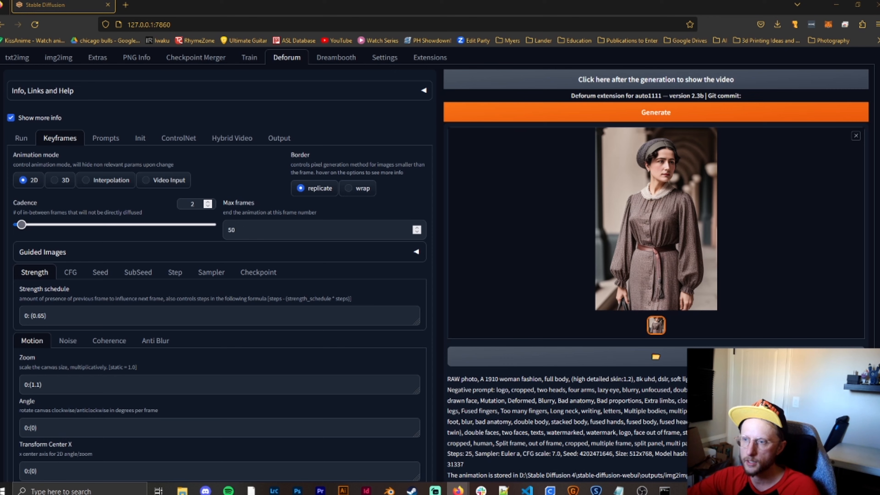
key(alt+Tab)
scroll(412, 347, down, 15)
scroll(409, 330, up, 20)
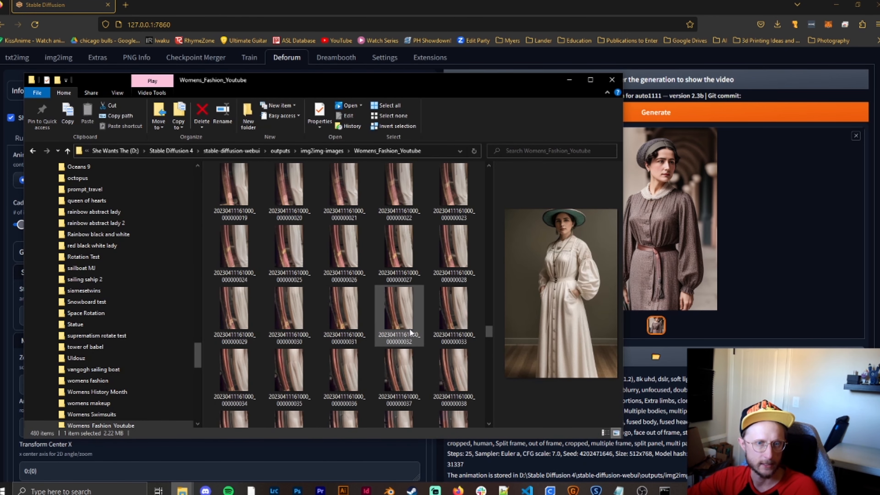
scroll(410, 332, down, 5)
double_click(239, 206)
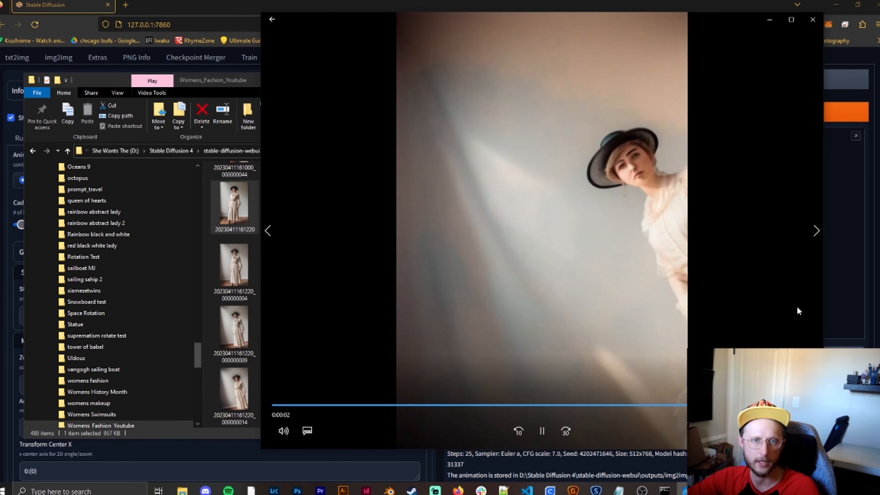
click(813, 19)
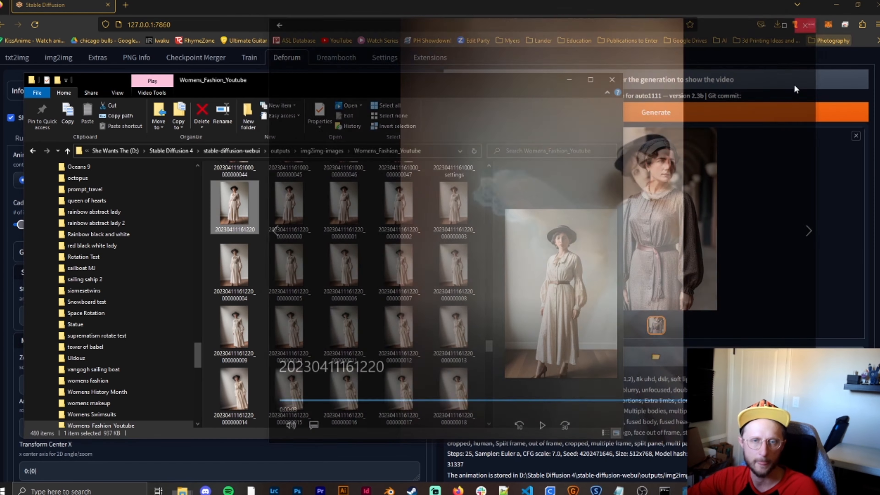
click(761, 57)
- Look over the Deforum keyframe settings and bring up the animation's frame-by-frame prompts
scroll(410, 352, down, 1)
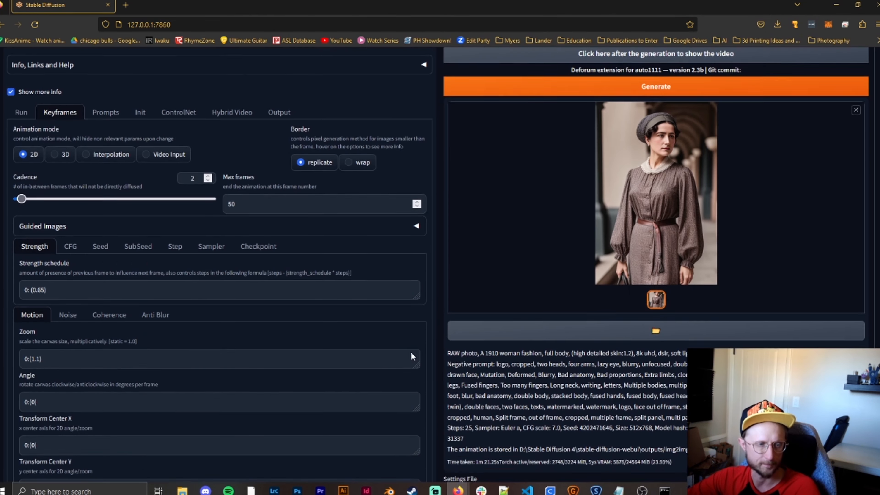
scroll(414, 350, up, 3)
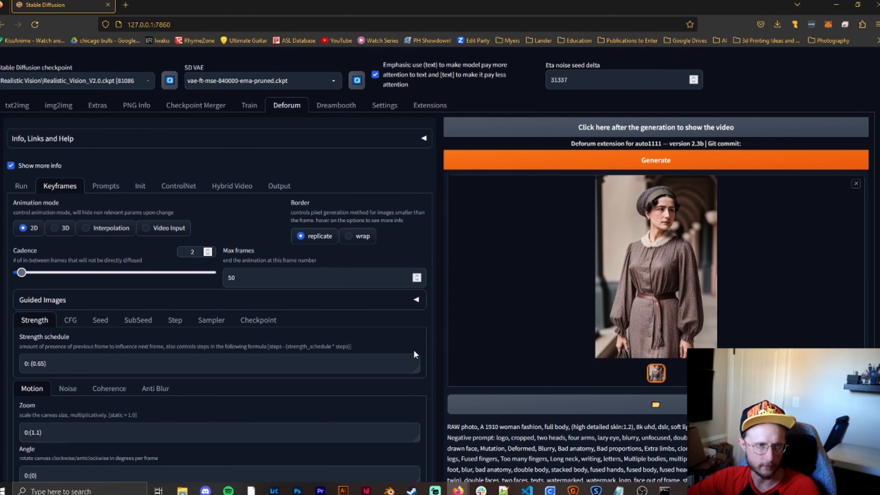
click(185, 188)
click(43, 190)
click(106, 190)
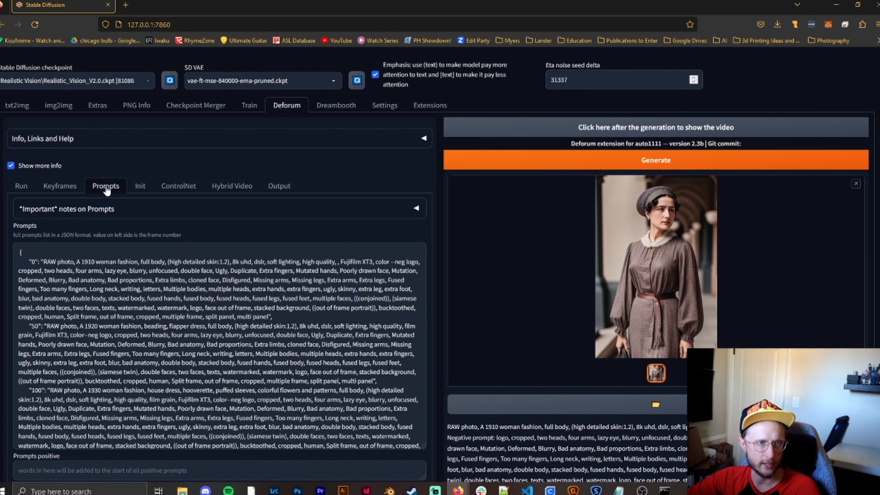